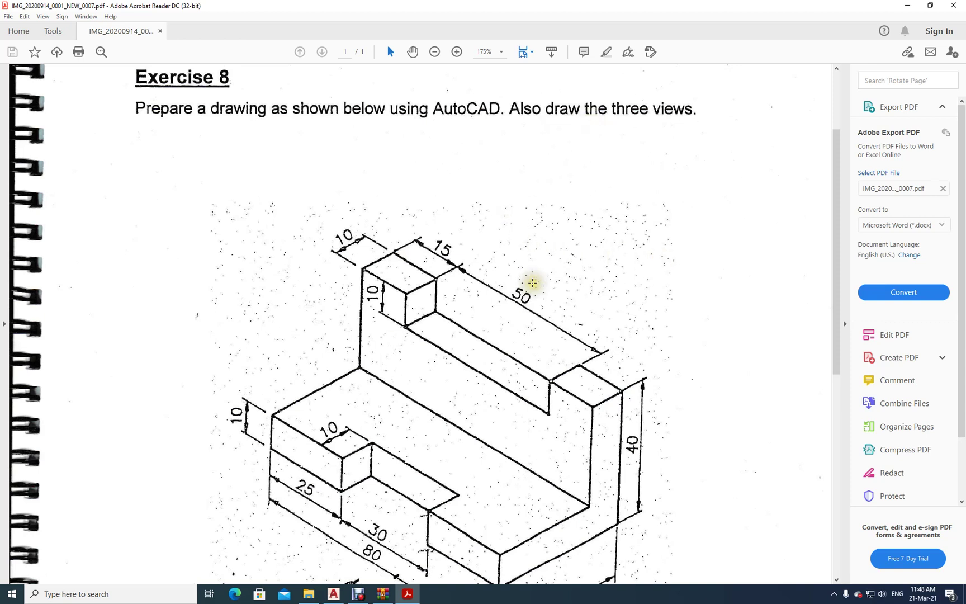
Step: Scroll the Exercise 8 PDF to show the whole isometric block, then return to AutoCAD
scroll(528, 274, "down", 3)
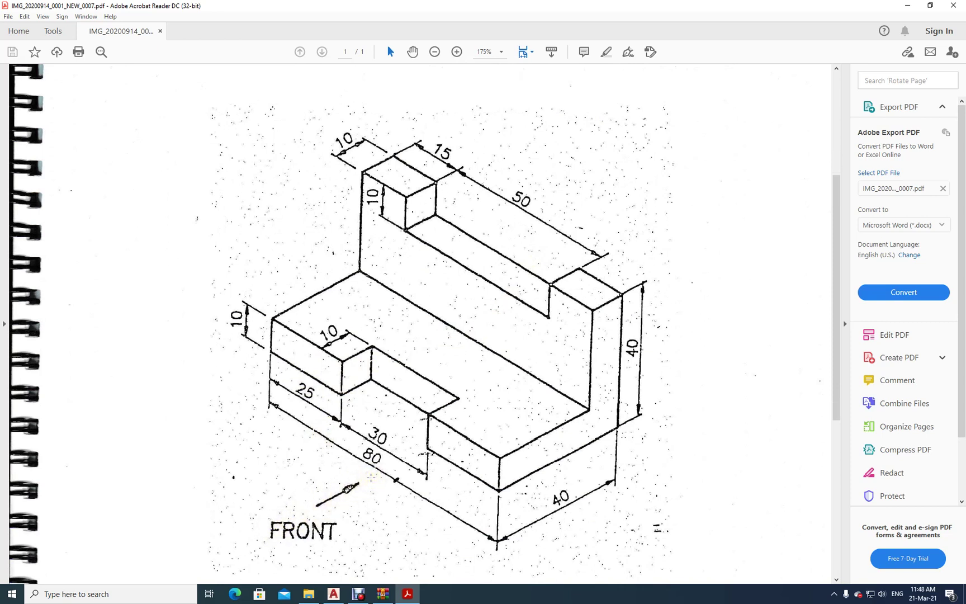
left_click(333, 593)
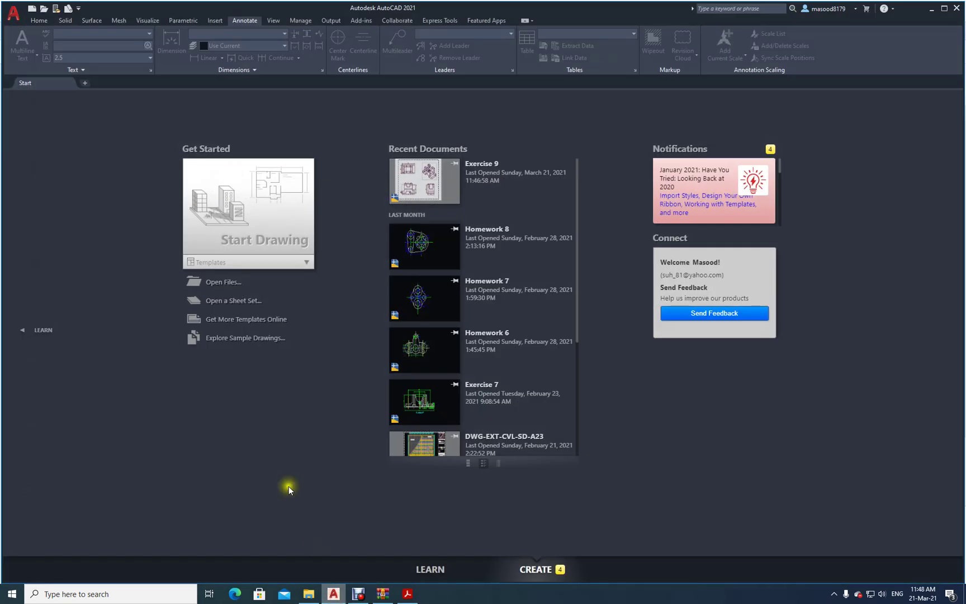
Step: Create Drawing2 from a template in the Start tab's Templates list
left_click(307, 262)
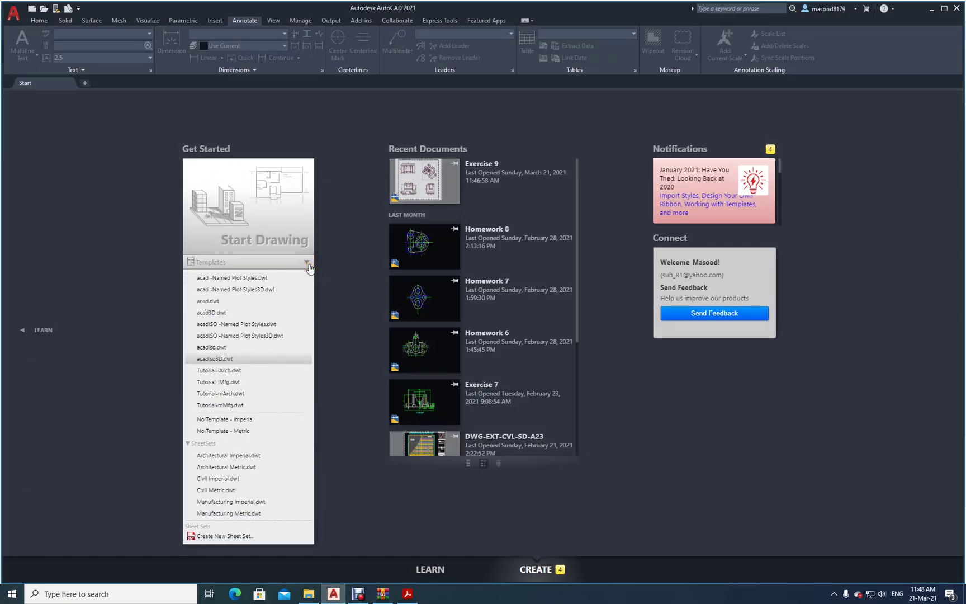
left_click(216, 362)
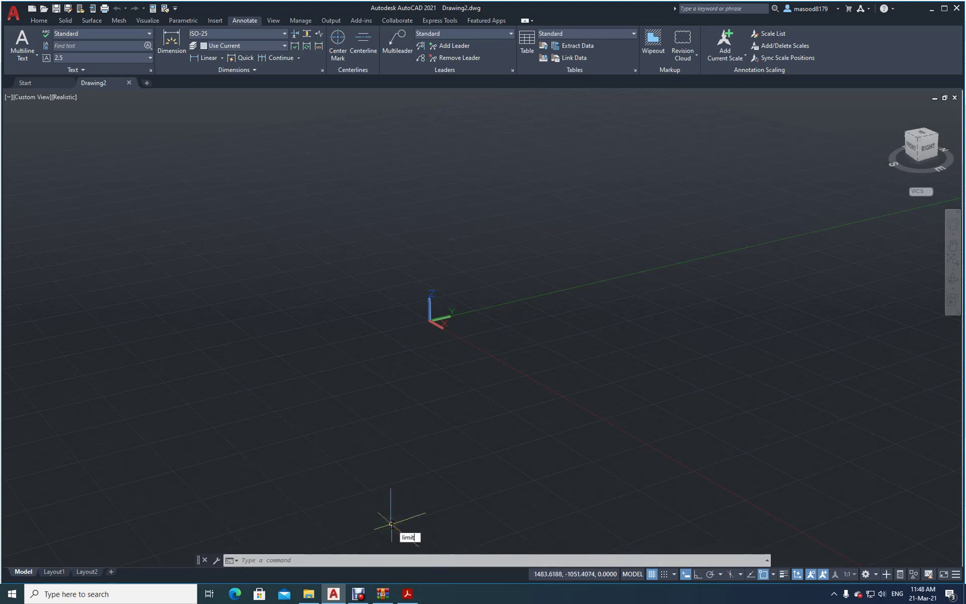
Step: Set the drawing limits with a 0,0 lower-left and 100,100 upper-right corner
key("Return")
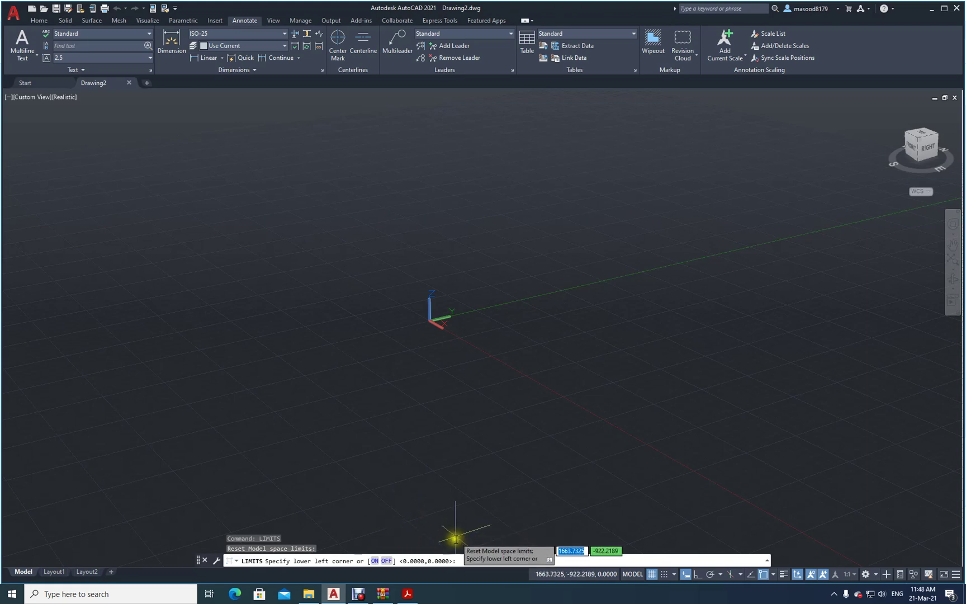
key("Return")
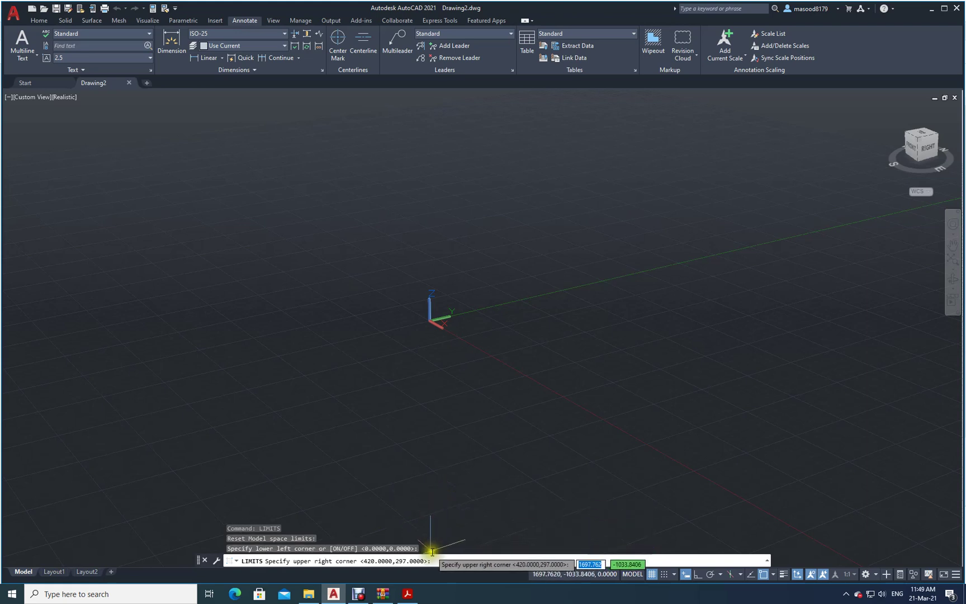
type("100")
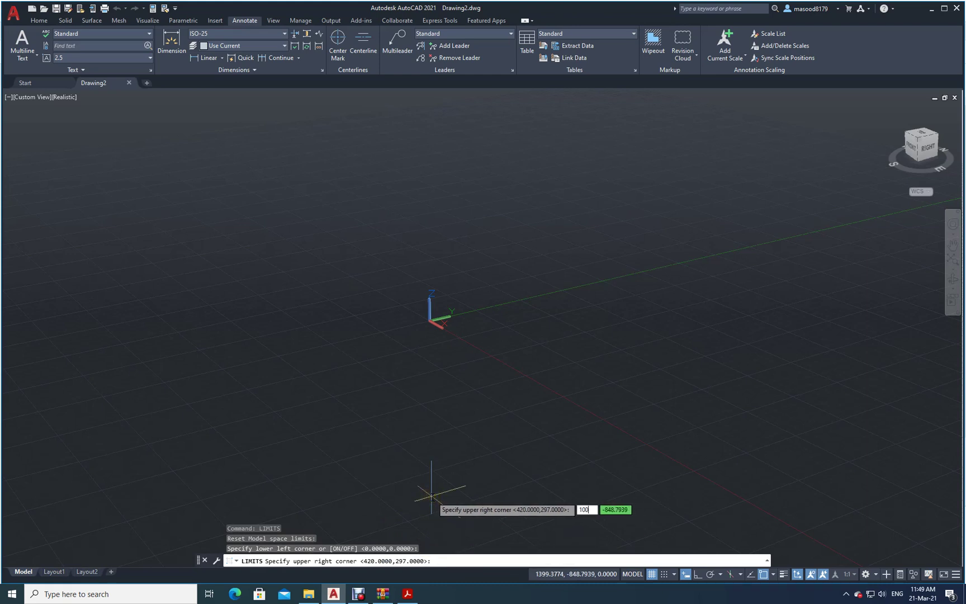
type(",1")
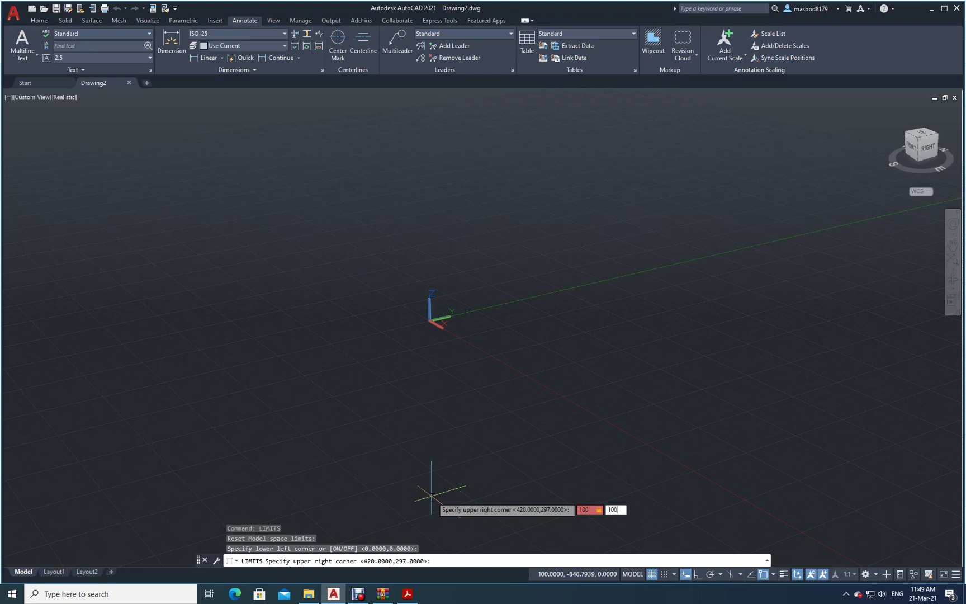
key("Return")
Step: Zoom to the drawing extents with Z, E
type("z")
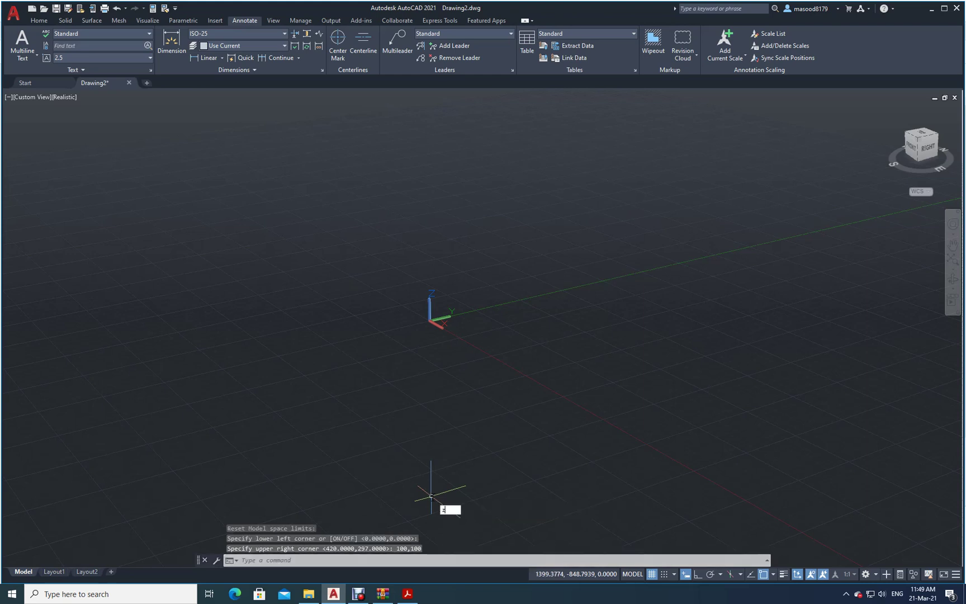
key("Return")
type("e")
key("Return")
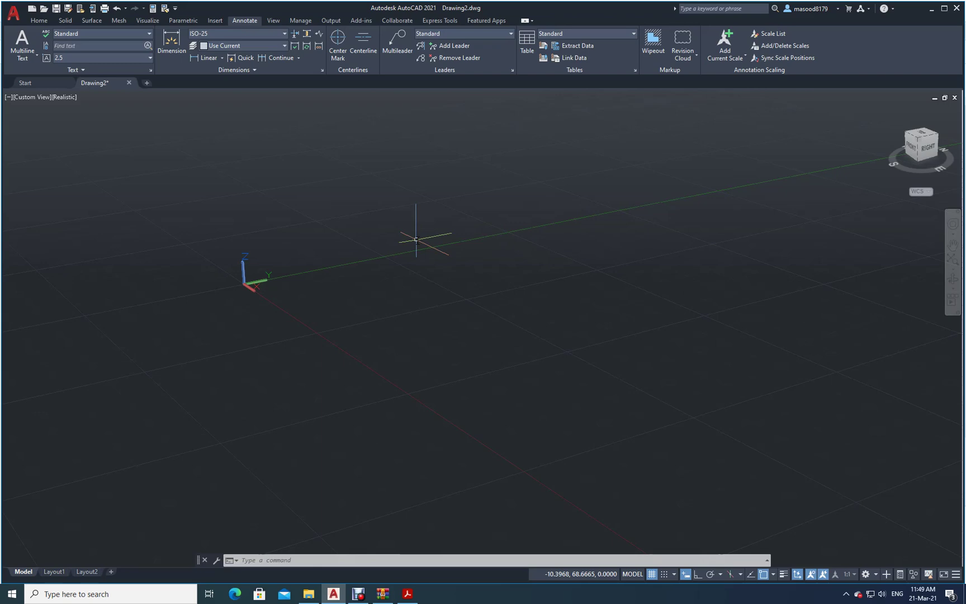
left_click(409, 594)
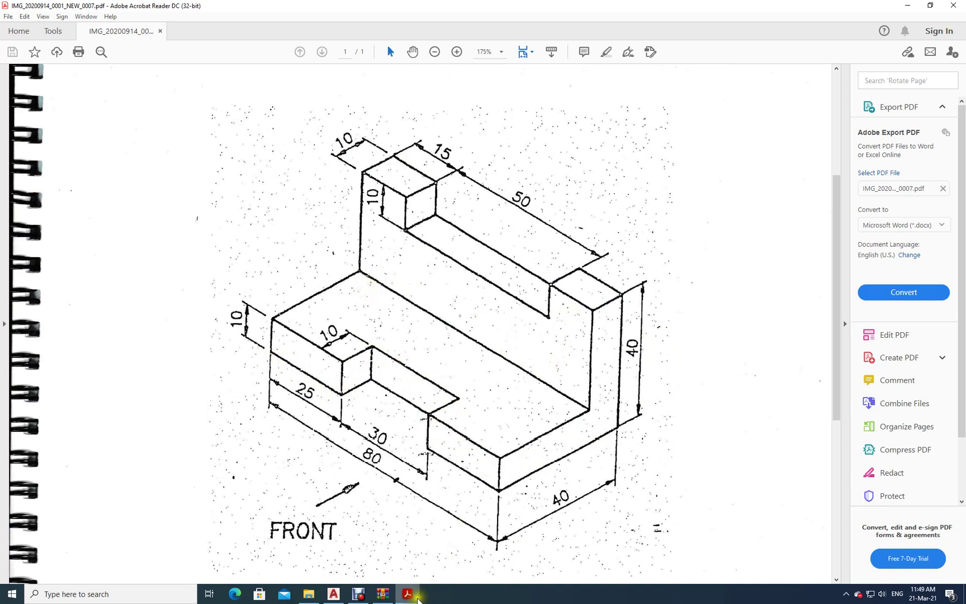
left_click(335, 596)
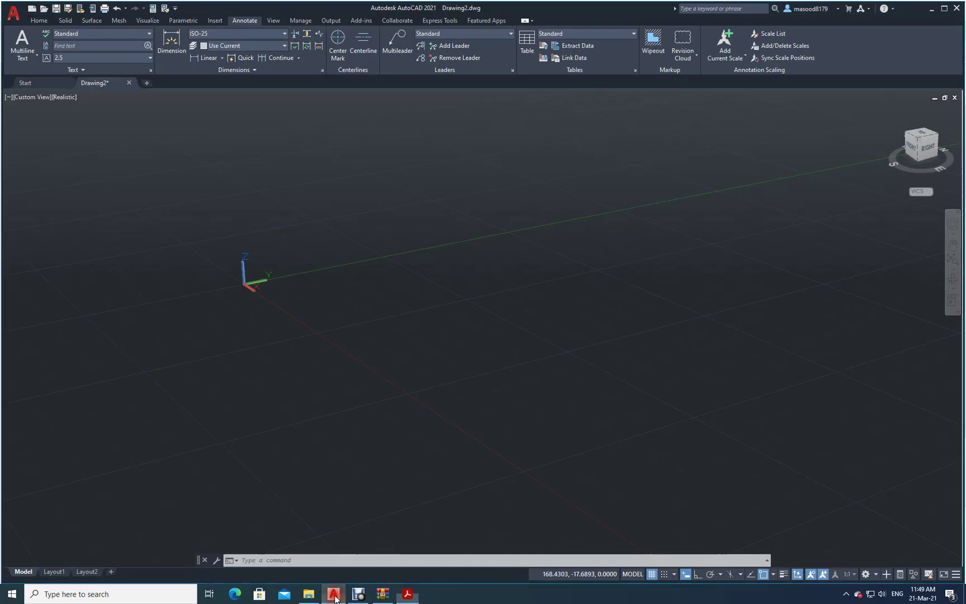
Step: Set the view to Front and the visual style to 2D Wireframe from the Home tab
left_click(40, 20)
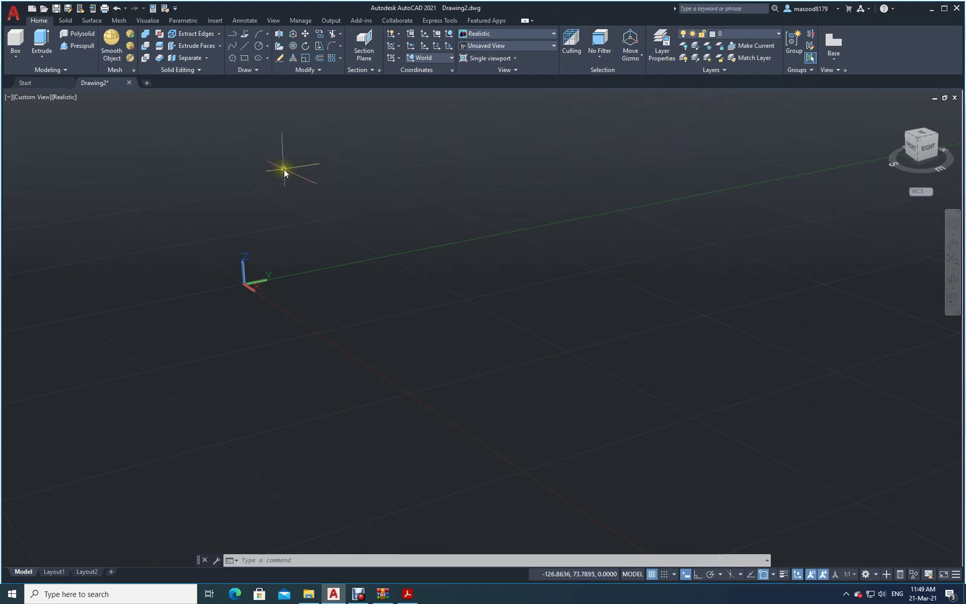
left_click(553, 46)
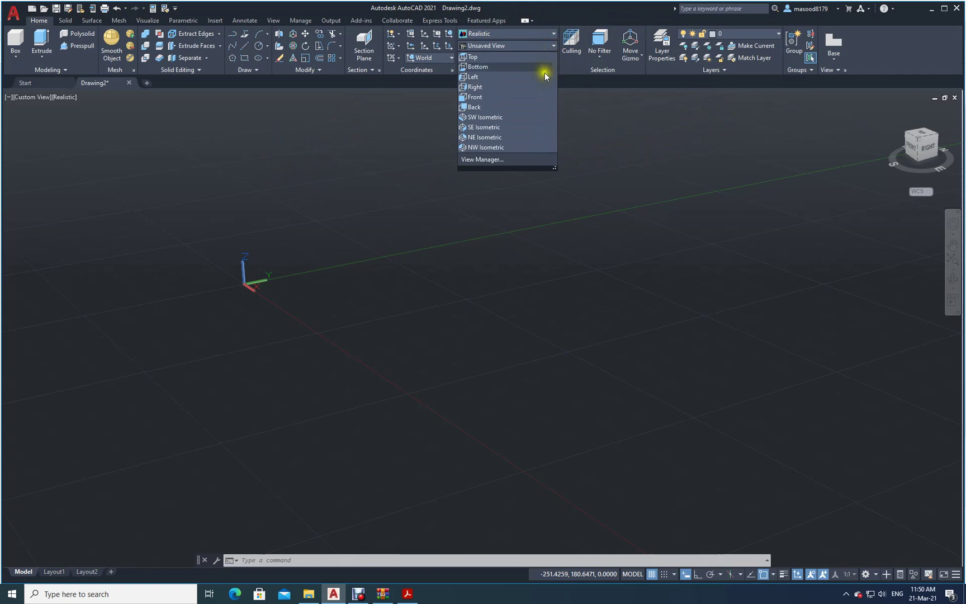
left_click(474, 99)
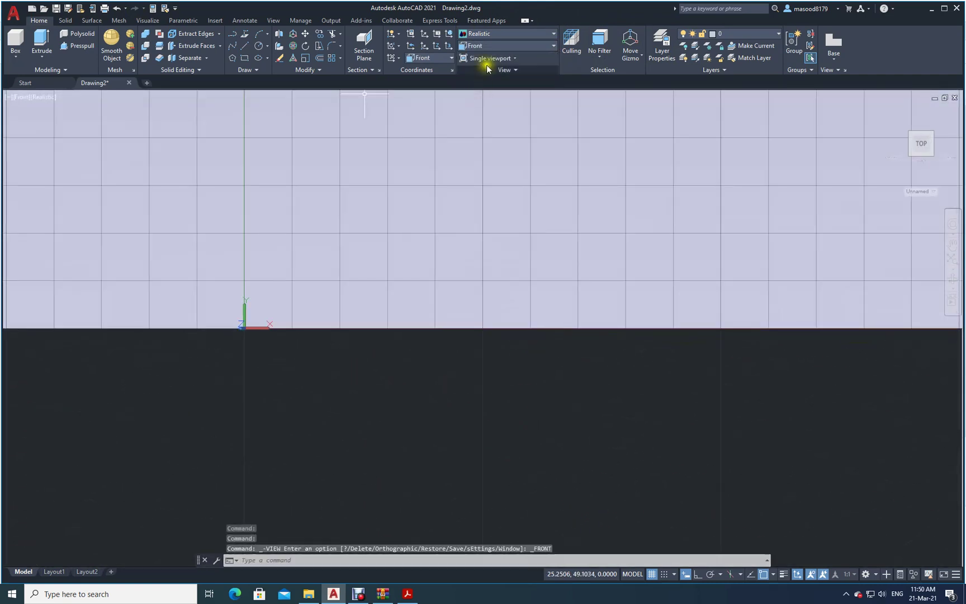
left_click(556, 38)
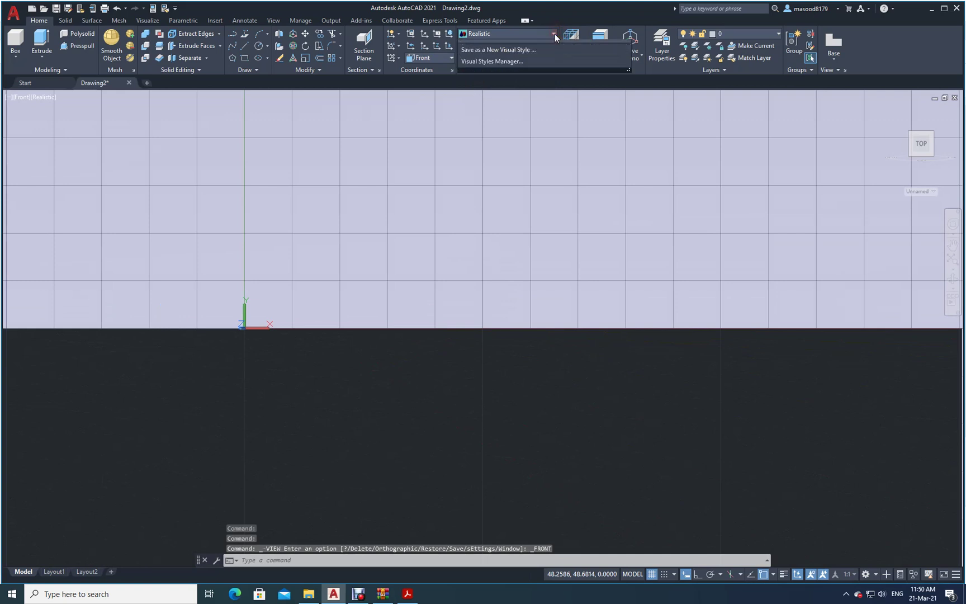
left_click(484, 51)
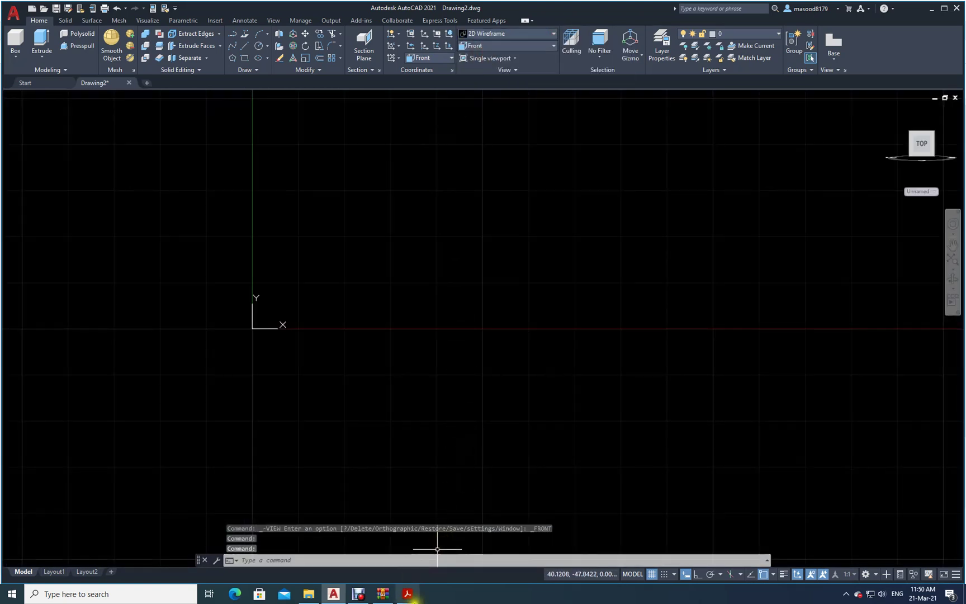
Step: Check the reference PDF in Acrobat and come back to AutoCAD
left_click(407, 594)
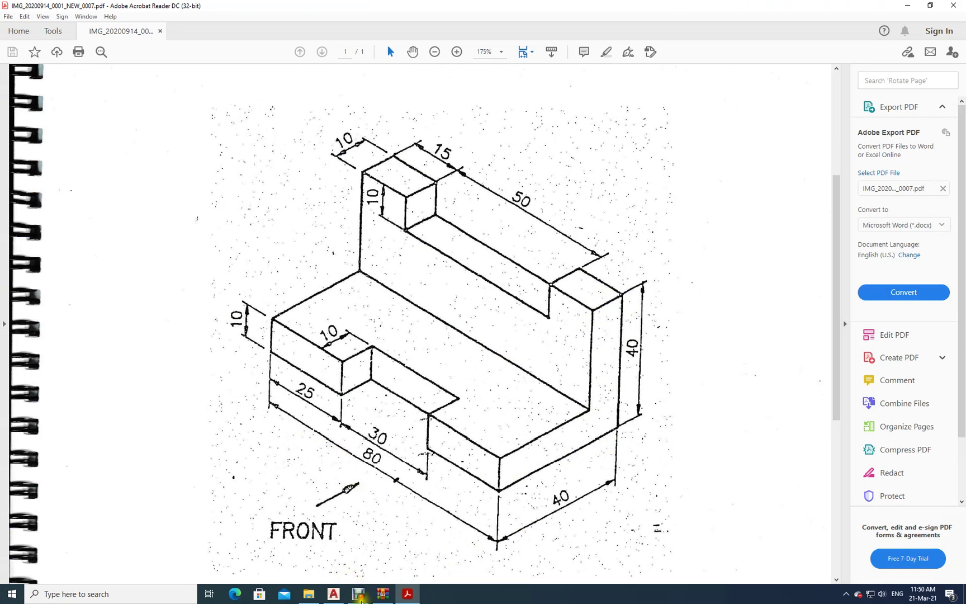
mouse_move(343, 597)
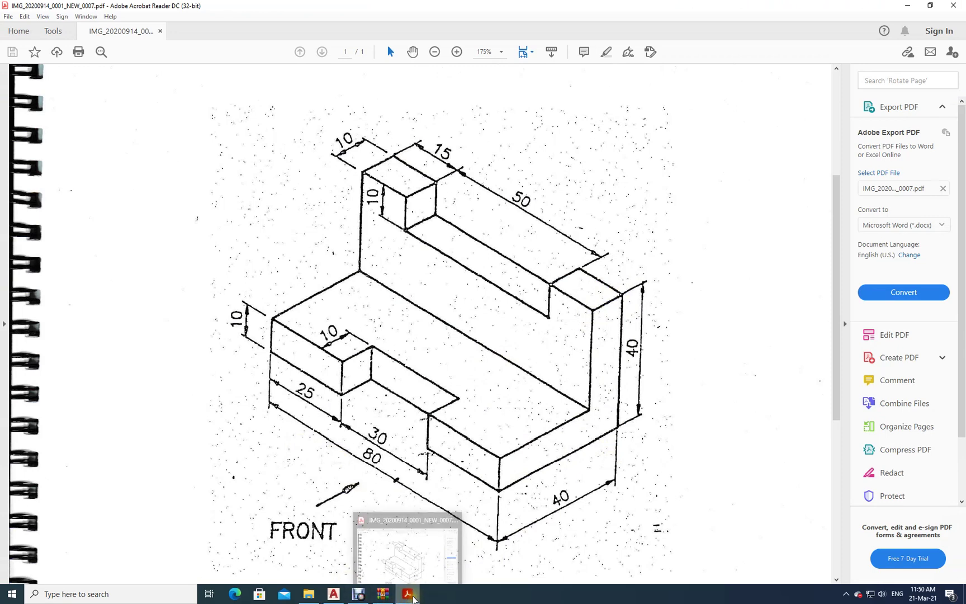
left_click(343, 597)
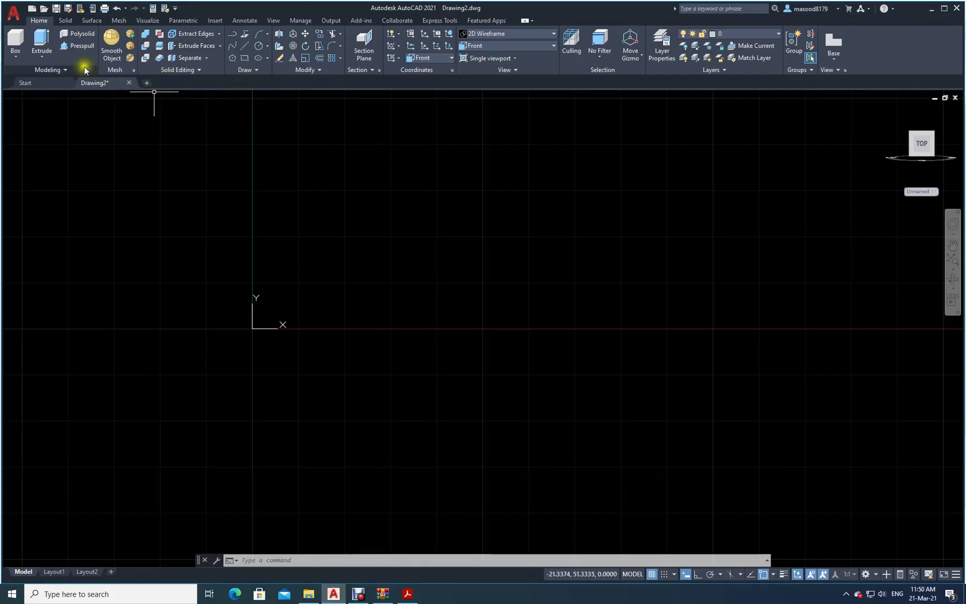
Step: With Ortho on, draw the outline's 40 vertical, 80 bottom and 40 left edges
left_click(244, 45)
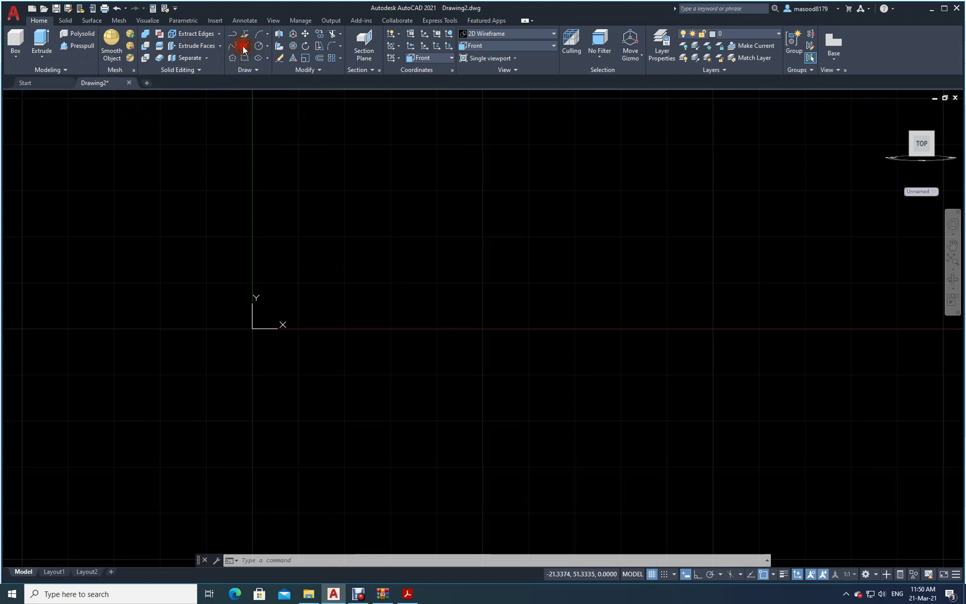
left_click(678, 208)
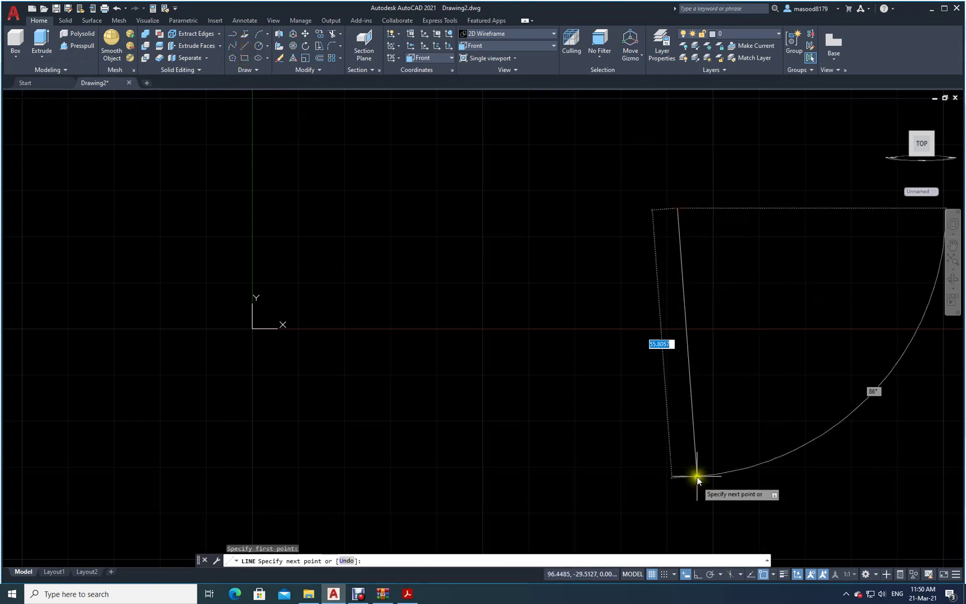
left_click(695, 574)
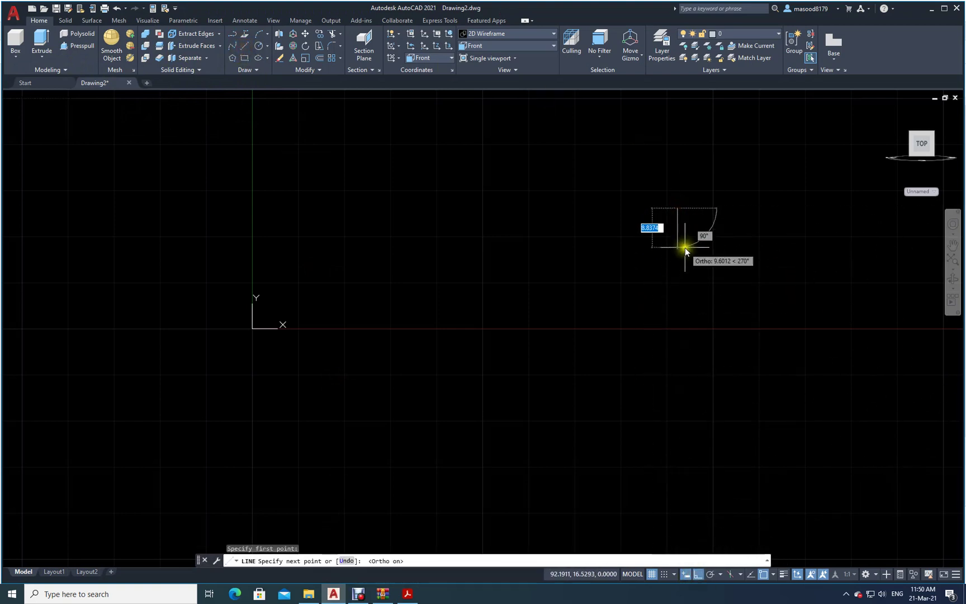
type("40")
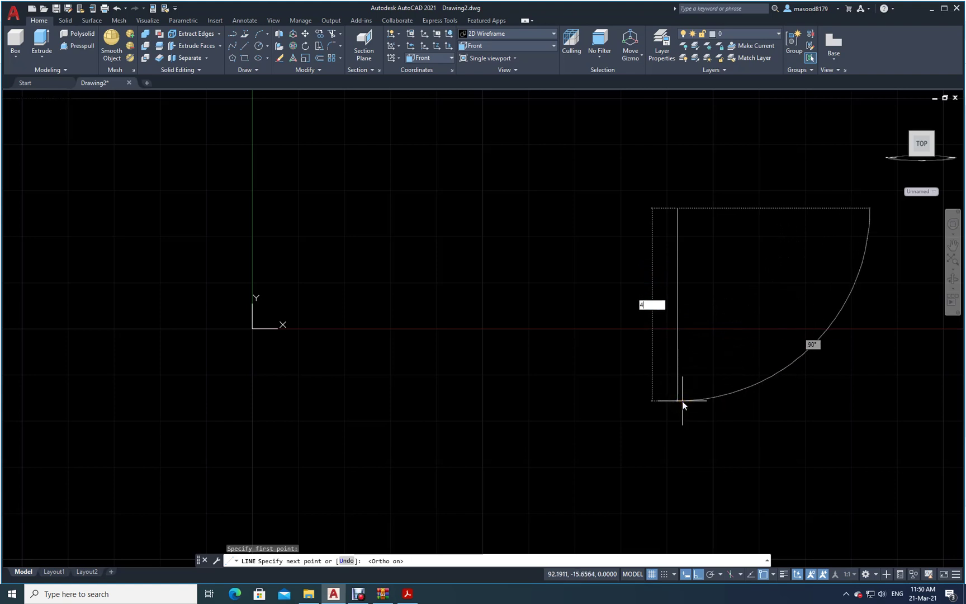
key("Return")
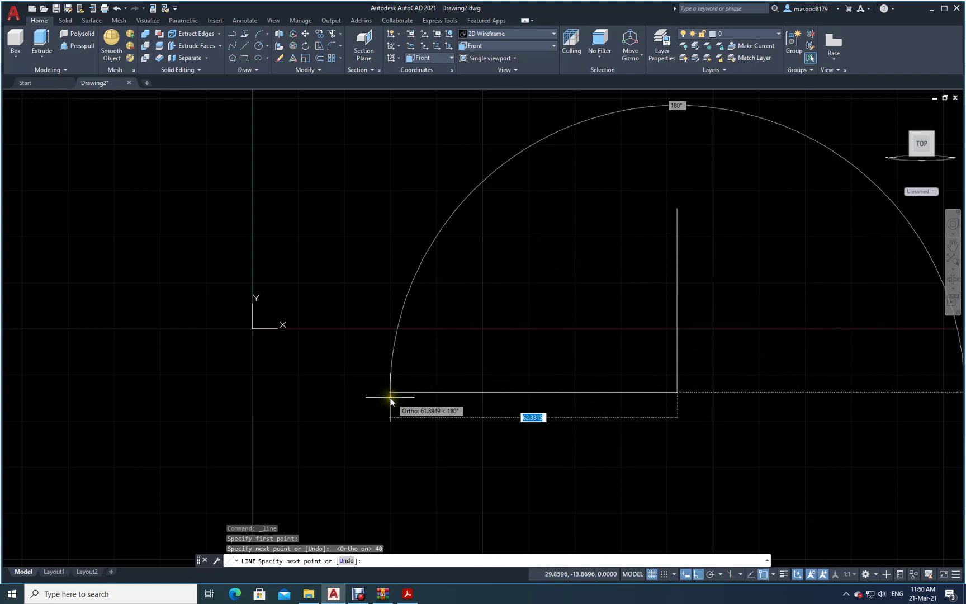
type("8")
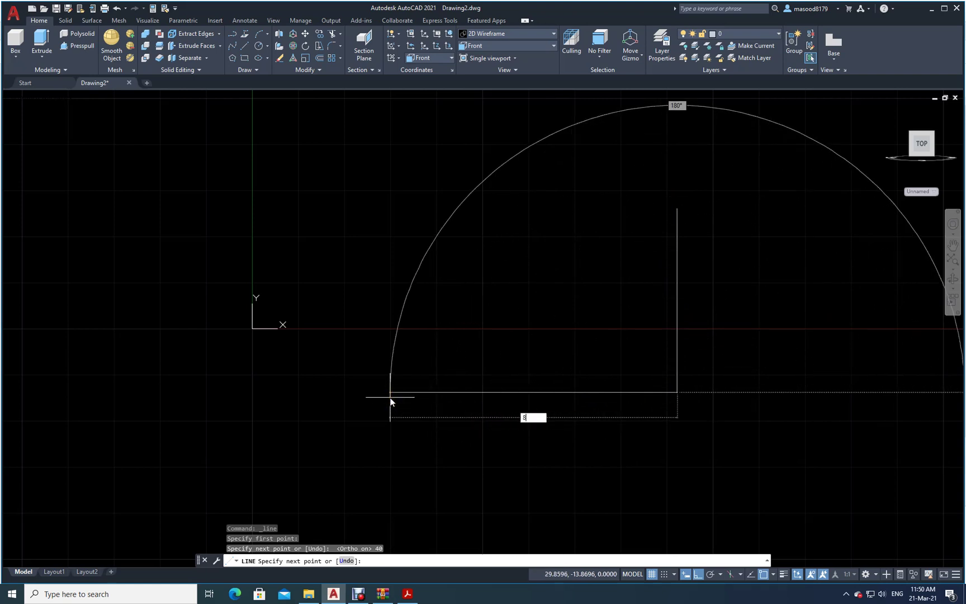
type("0")
key("Return")
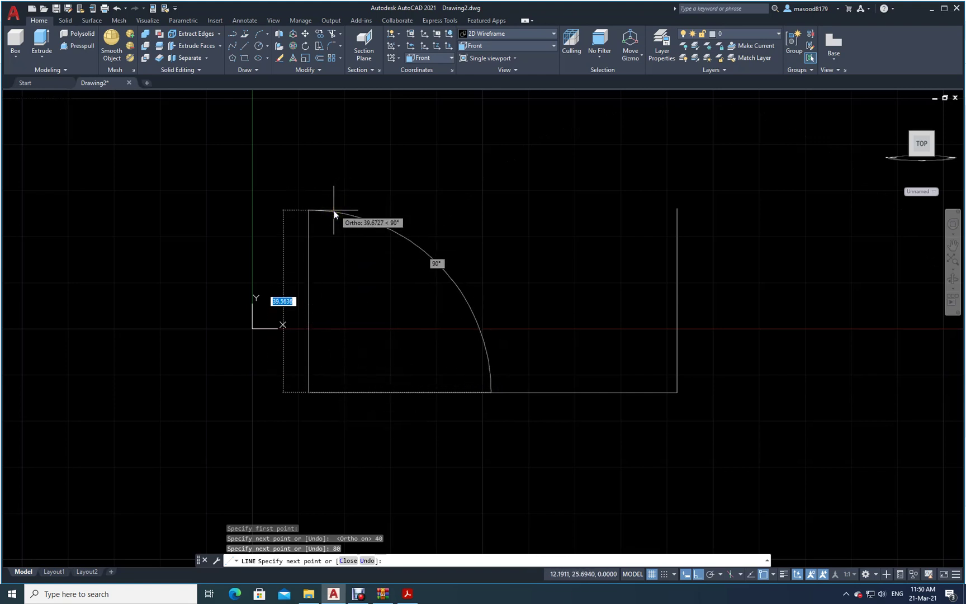
type("40")
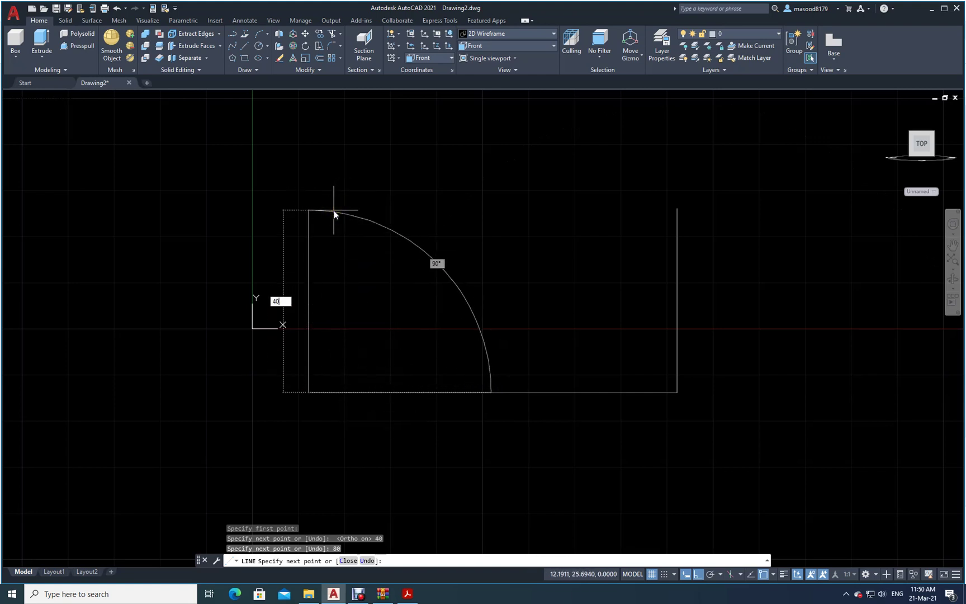
key("Return")
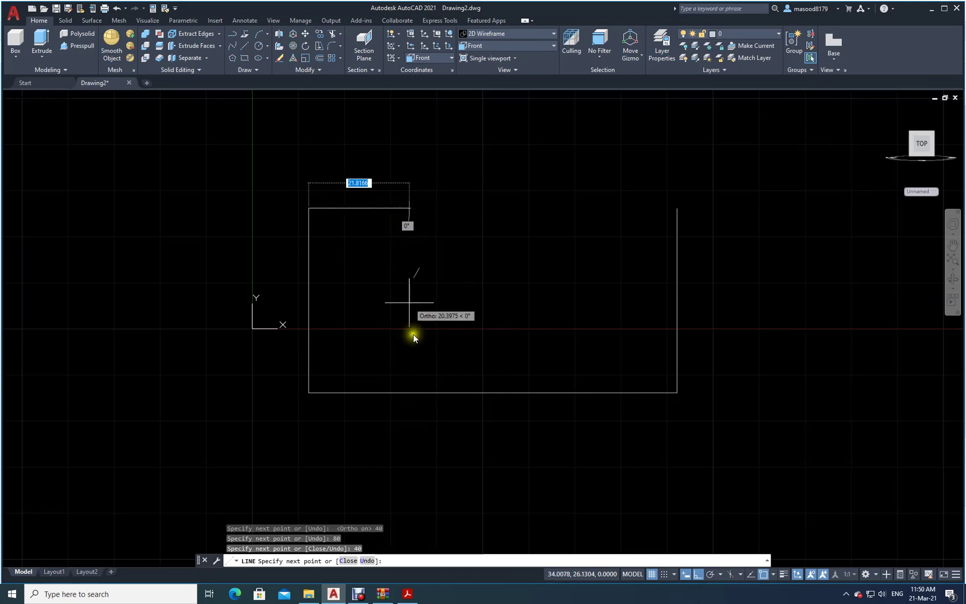
left_click(407, 594)
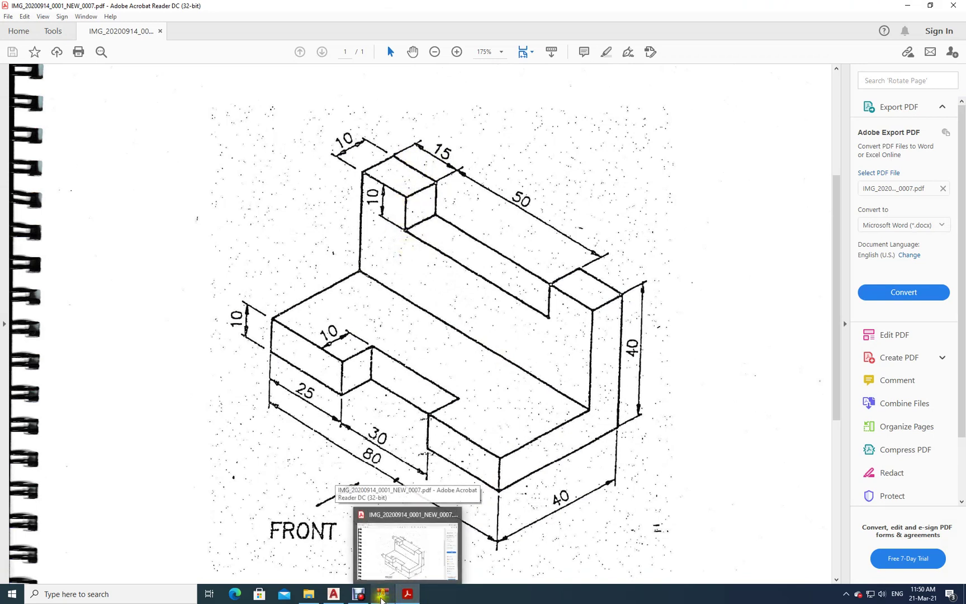
left_click(338, 595)
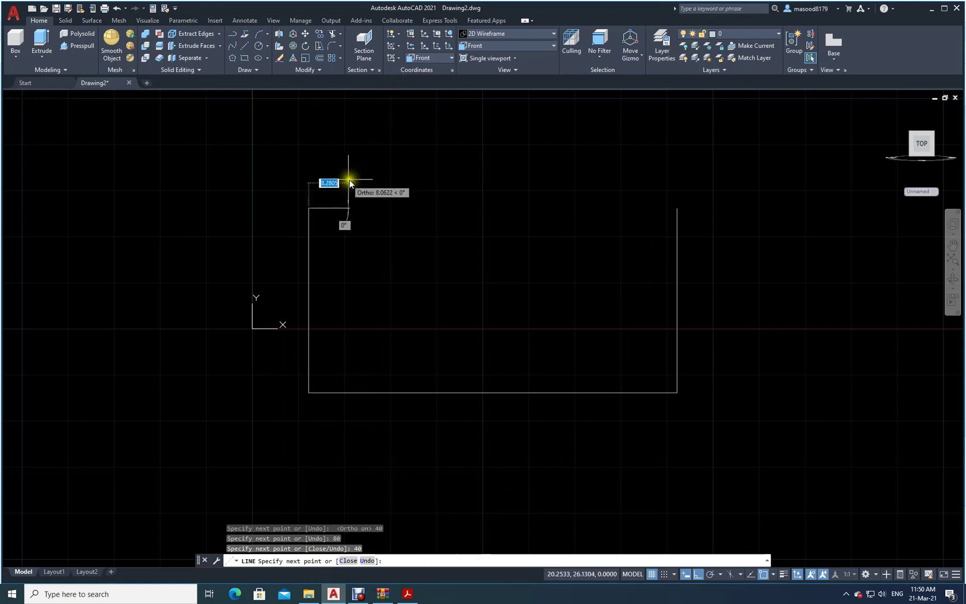
Step: Draw the top as 15, 10 down, 50 slot floor, 10 up, then close the outline
type("15")
key("Return")
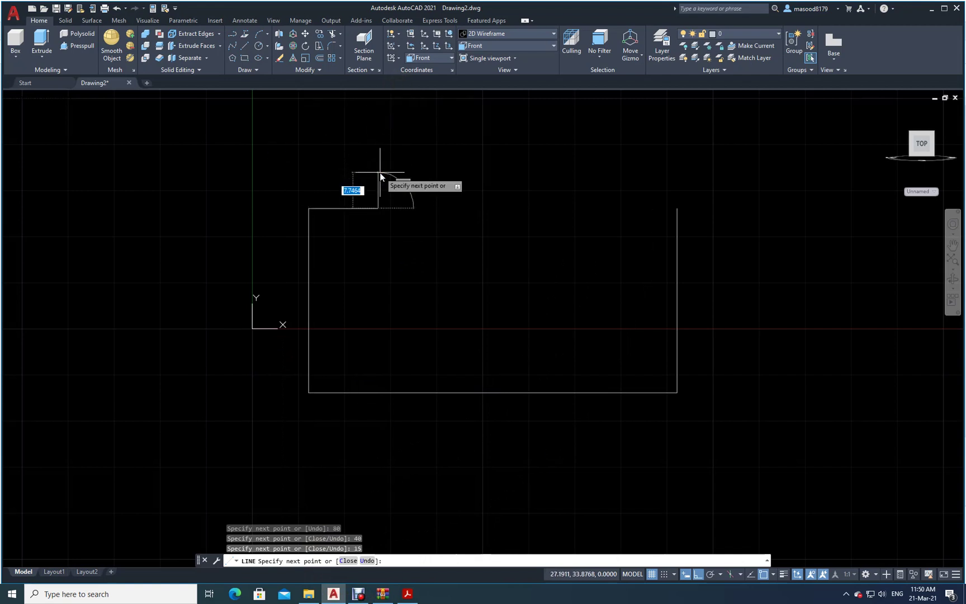
type("10")
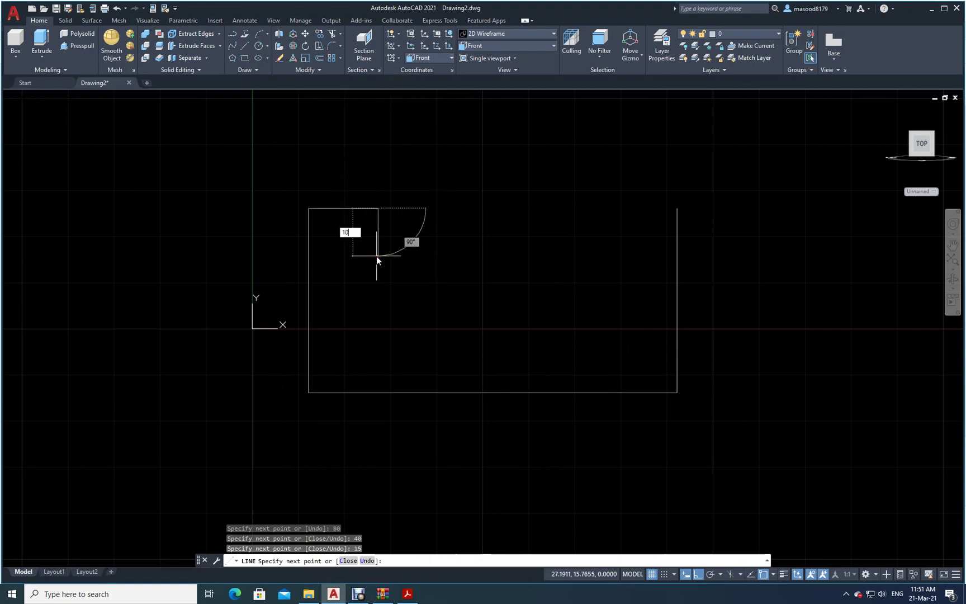
key("Return")
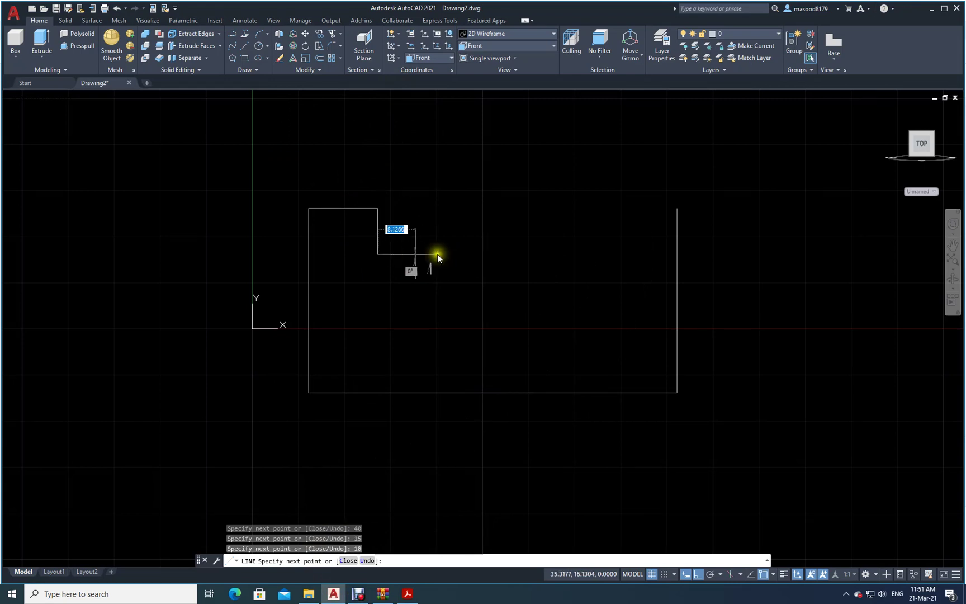
type("50")
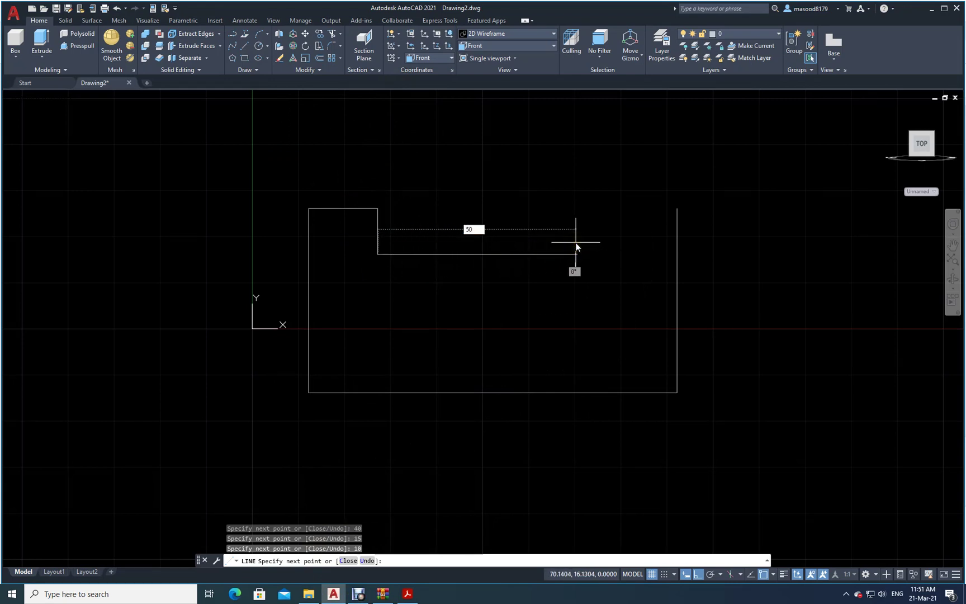
key("Return")
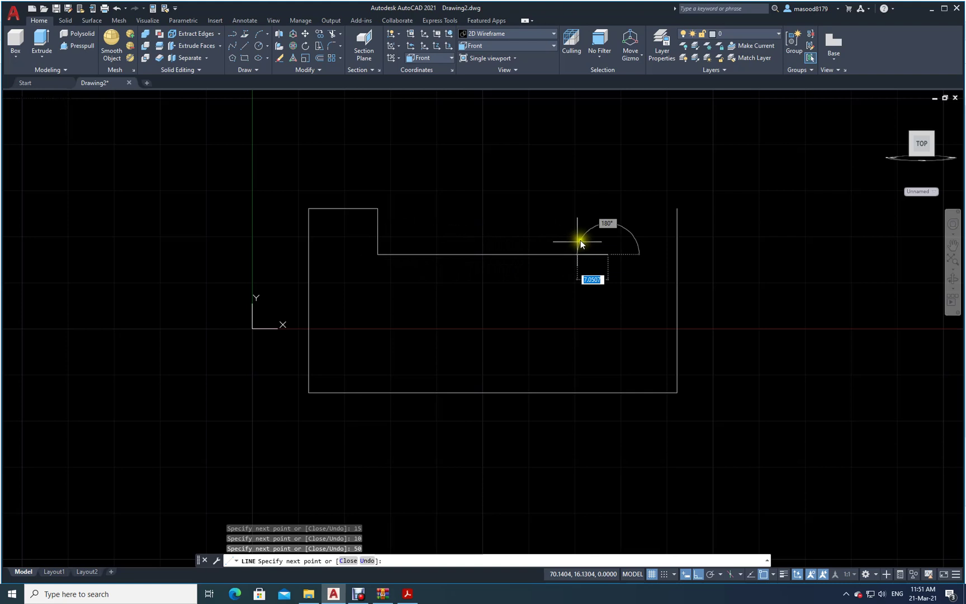
type("10")
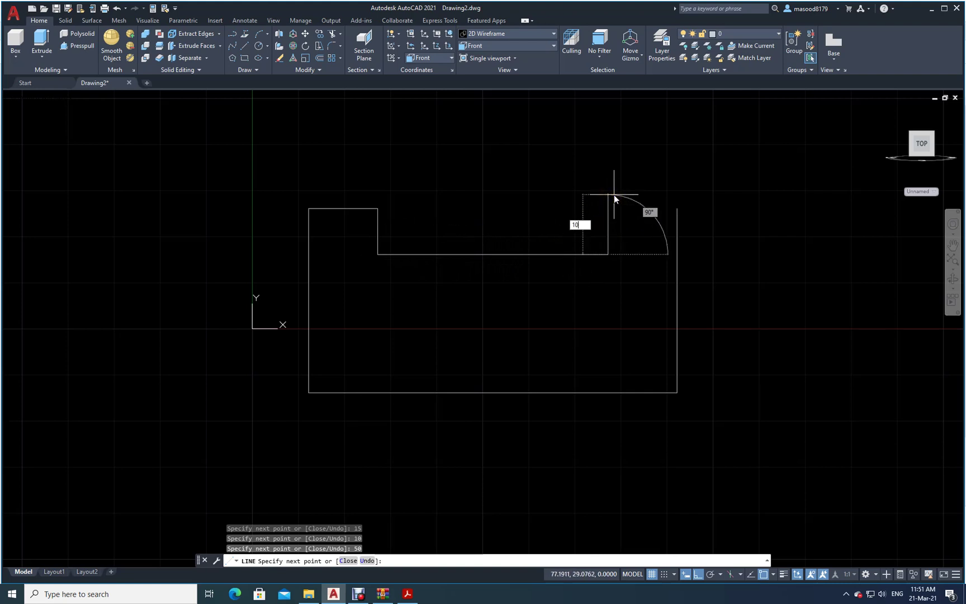
key("Return")
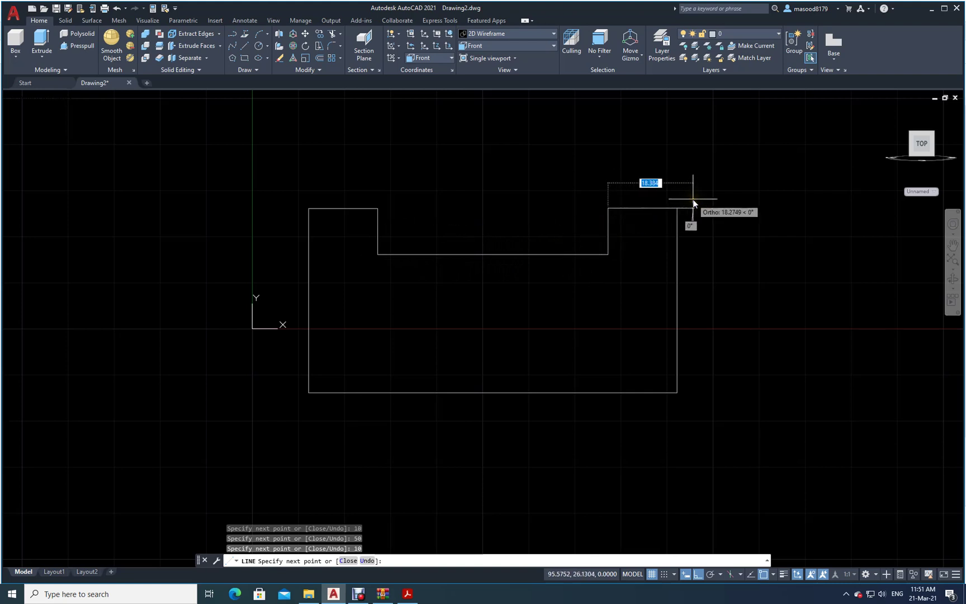
type("c")
key("Return")
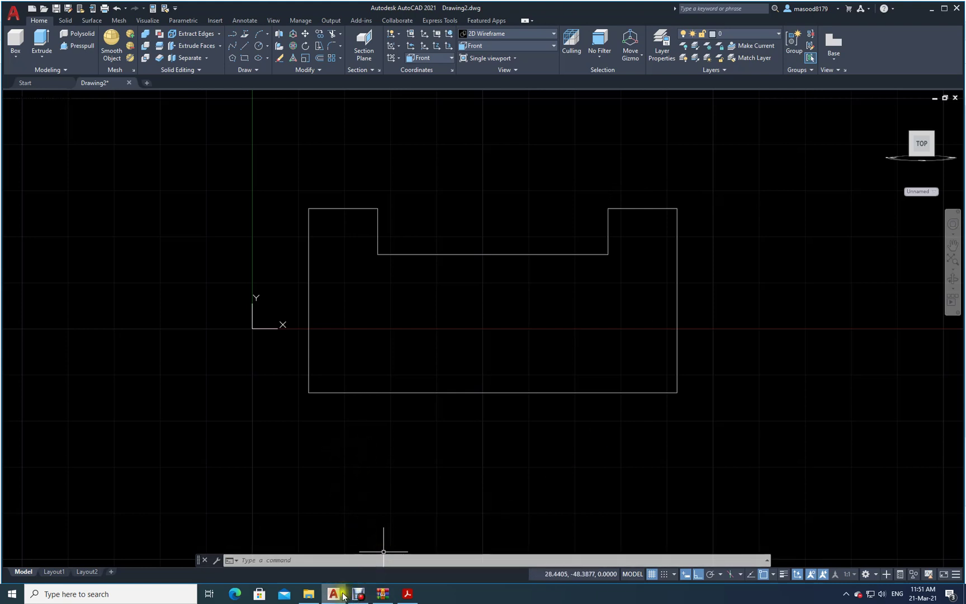
mouse_move(407, 594)
left_click(438, 545)
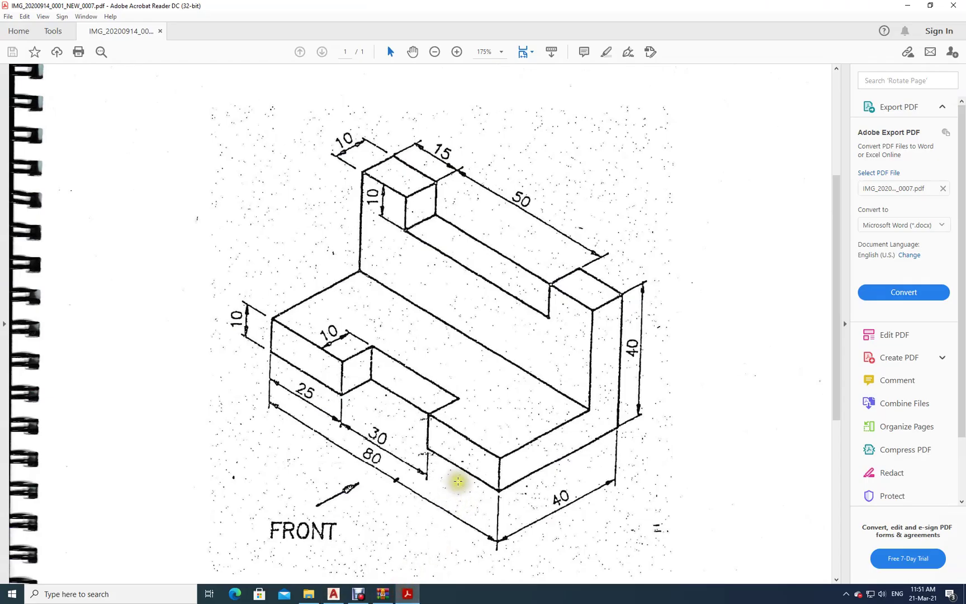
Step: Offset the outline's bottom edge 10 units upward, then view the reference PDF
left_click(334, 594)
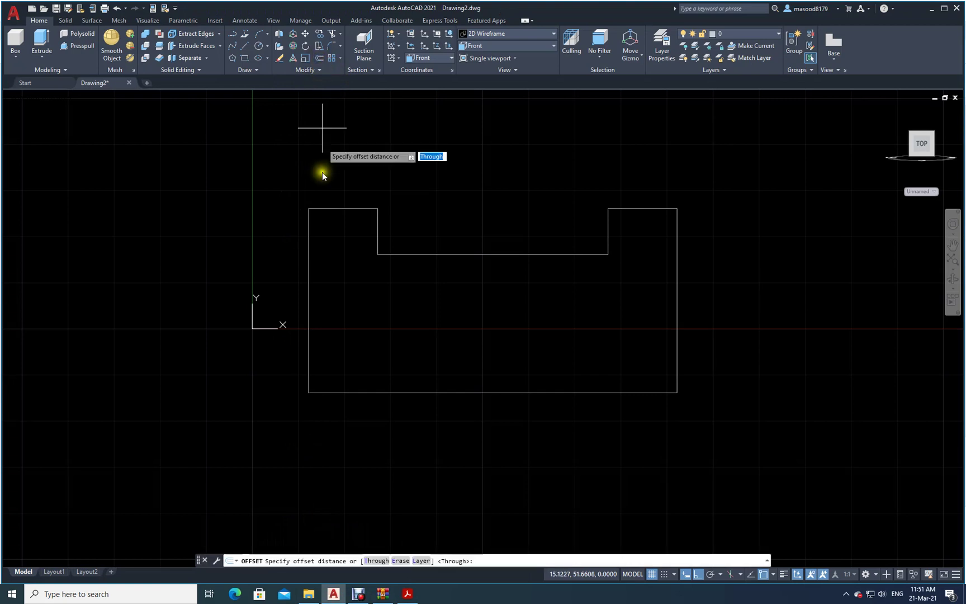
type("10")
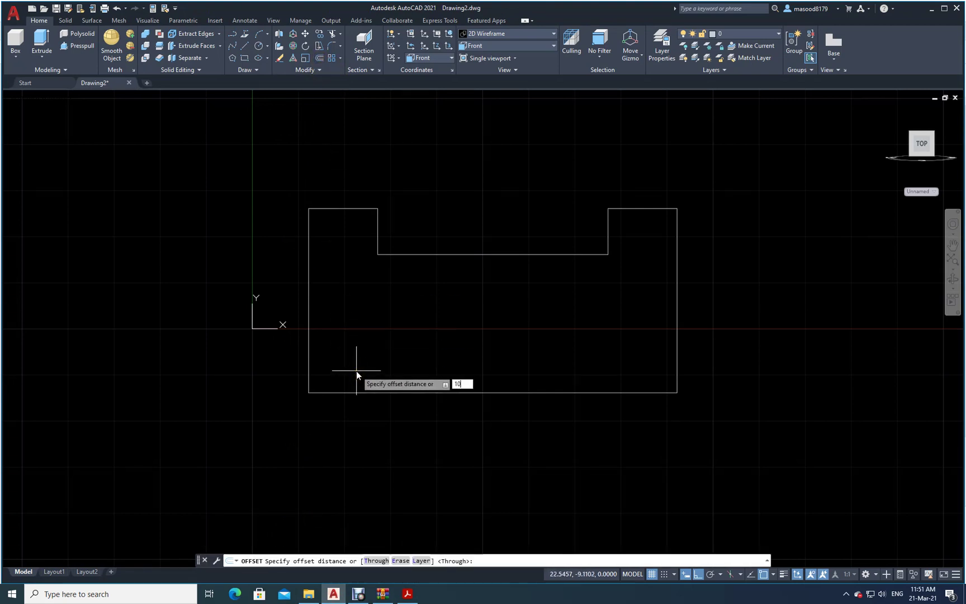
key("Return")
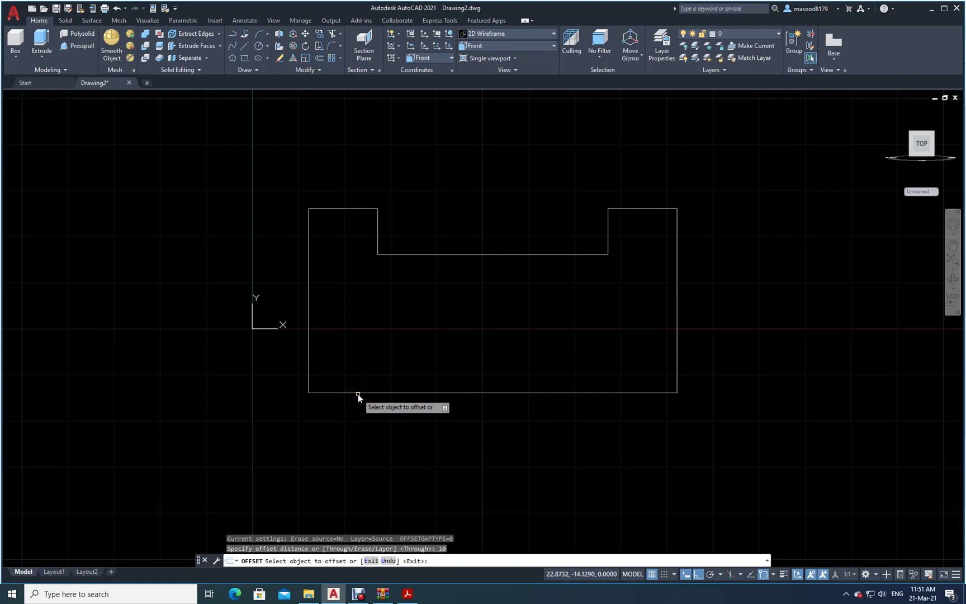
left_click(357, 393)
left_click(358, 360)
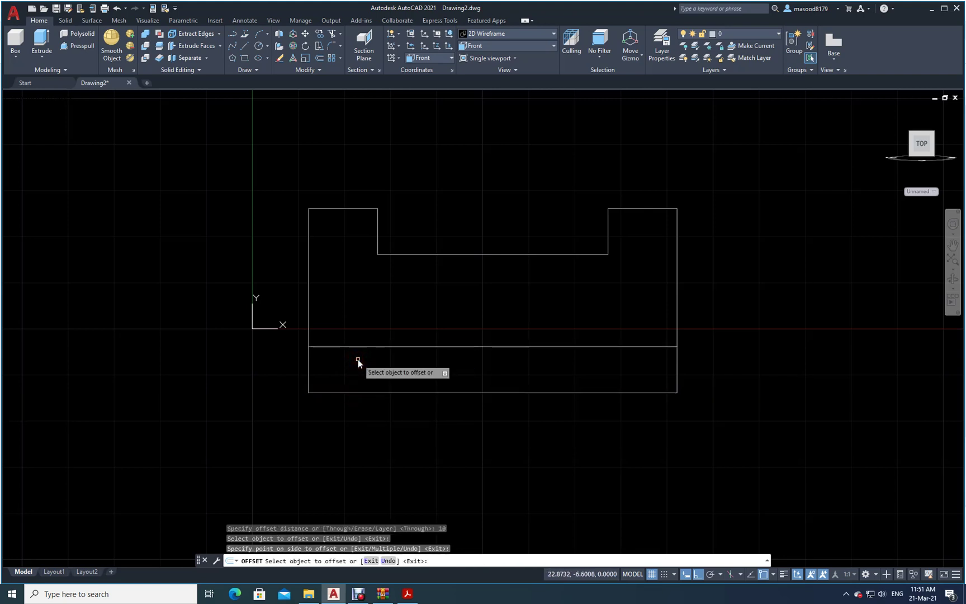
key("Return")
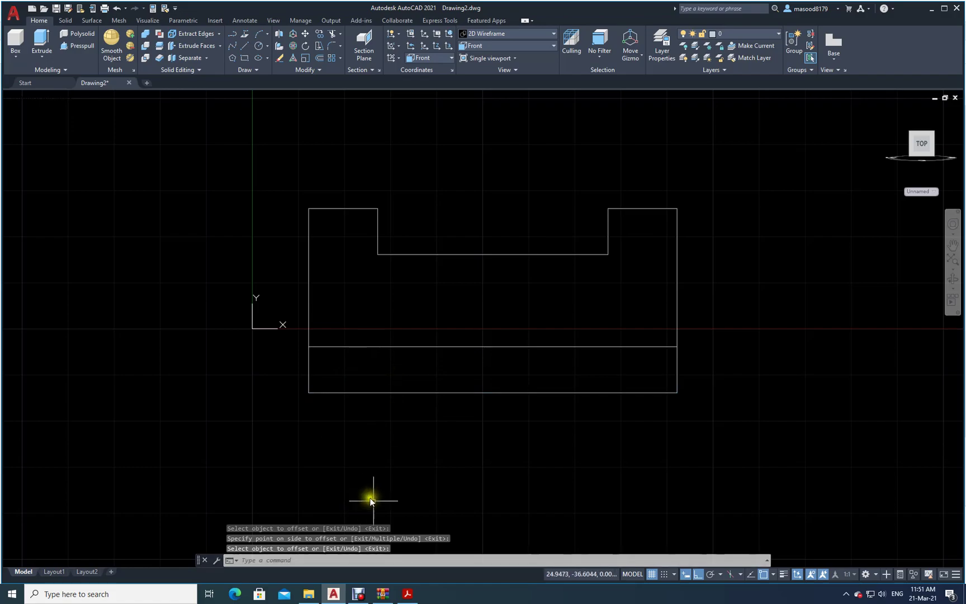
left_click(411, 596)
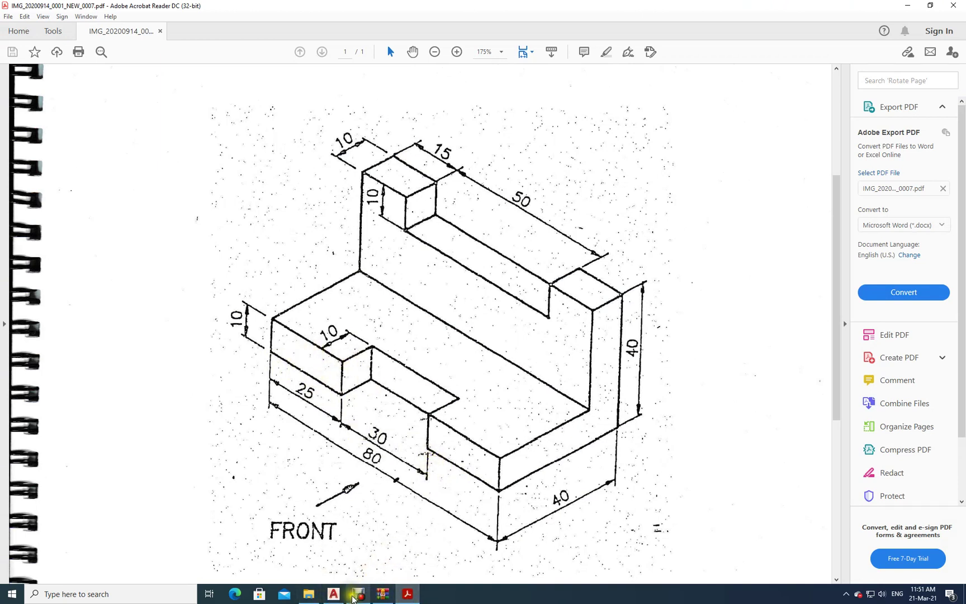
Step: Offset the left edge 25 through to the right, then that new line 30 further right
left_click(332, 595)
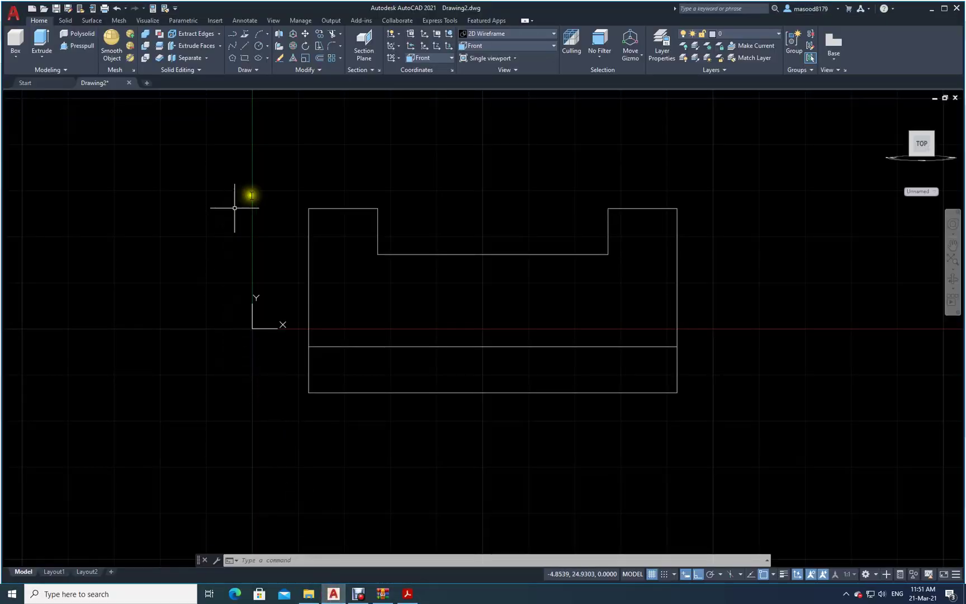
left_click(319, 58)
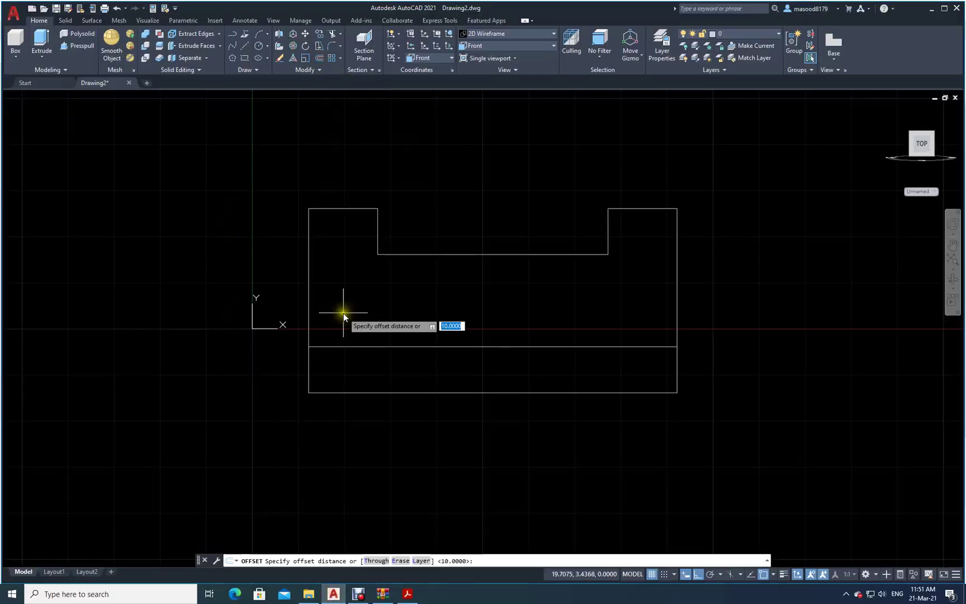
left_click(372, 560)
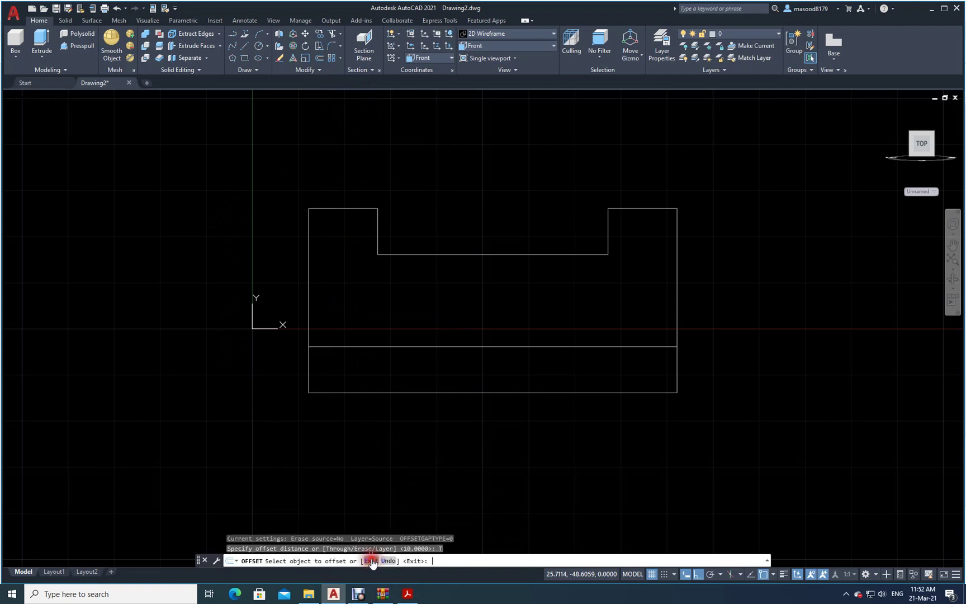
left_click(308, 316)
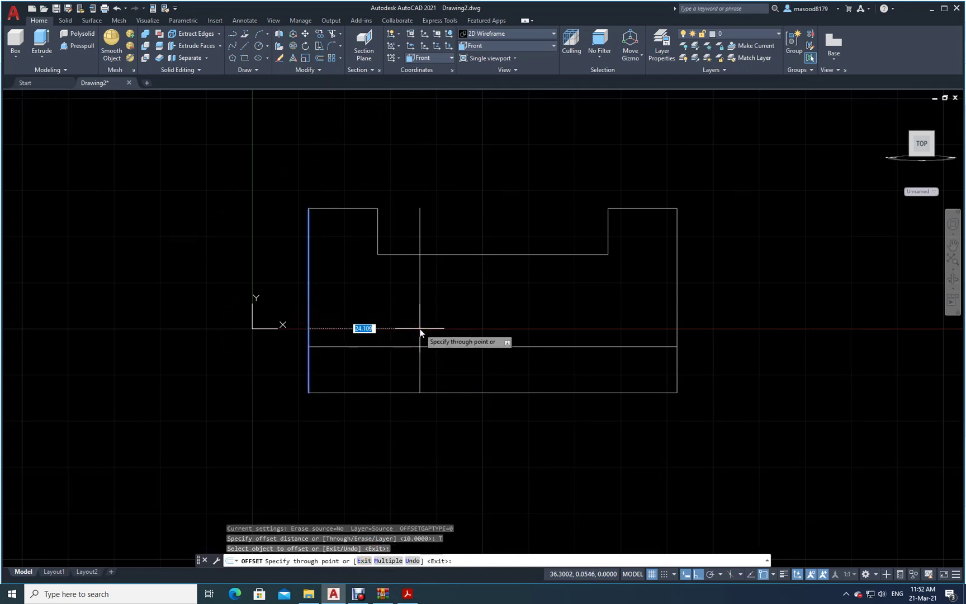
key("Return")
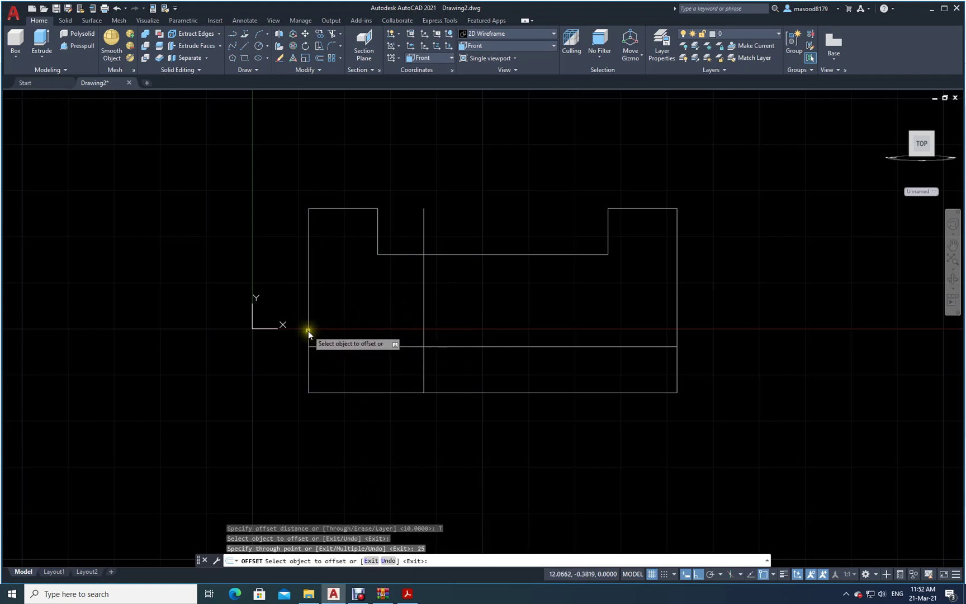
left_click(408, 594)
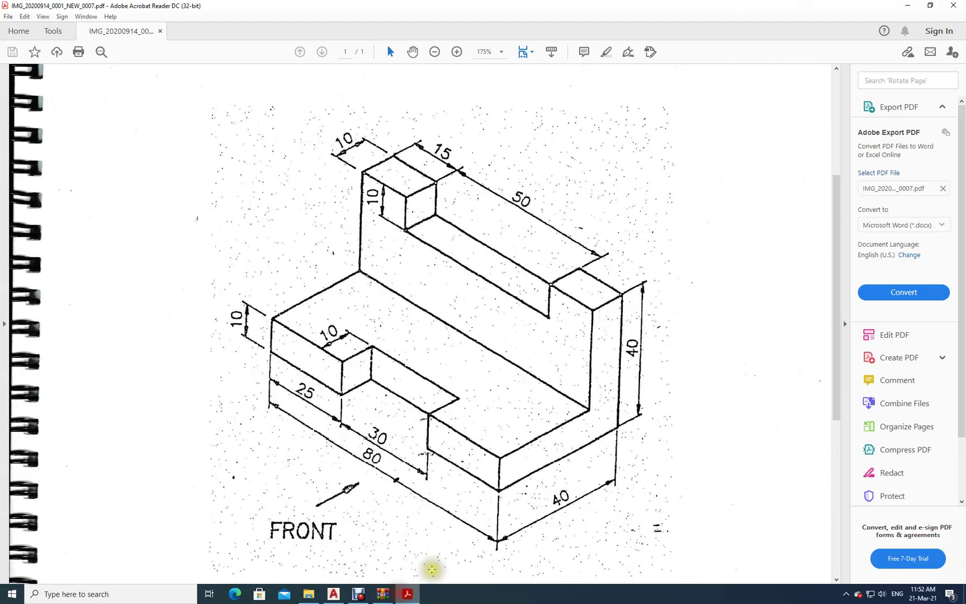
left_click(334, 587)
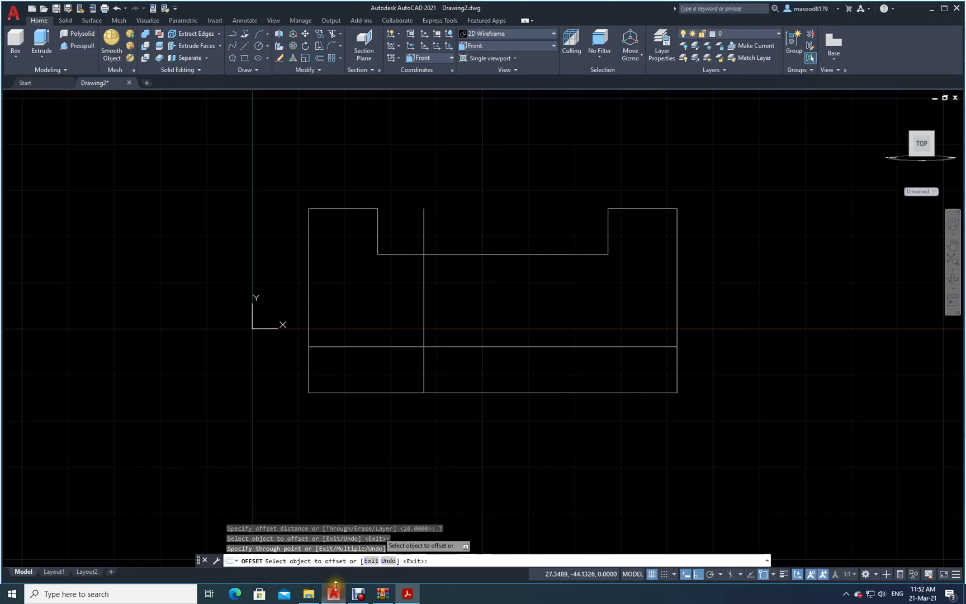
left_click(423, 375)
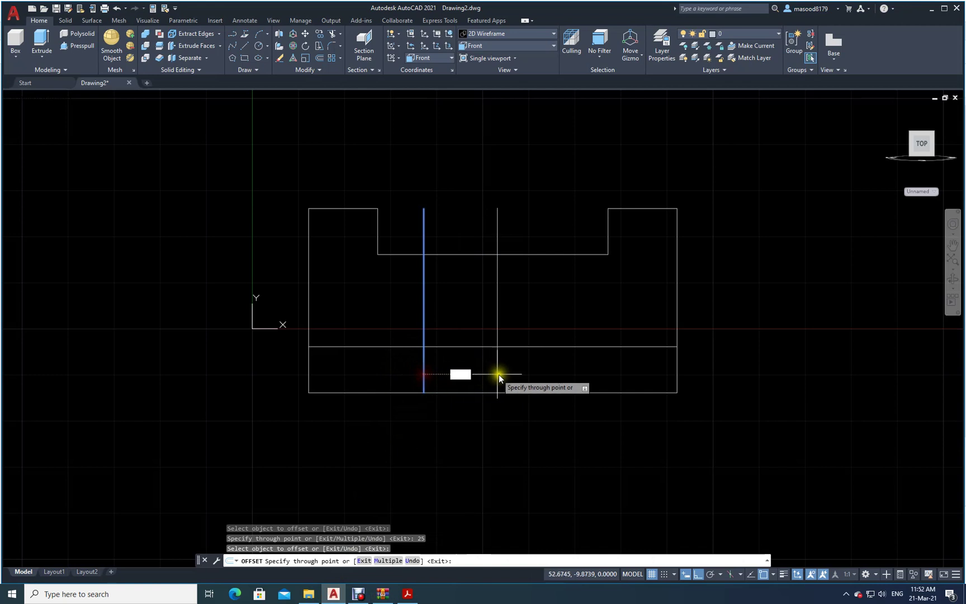
type("30")
key("Return")
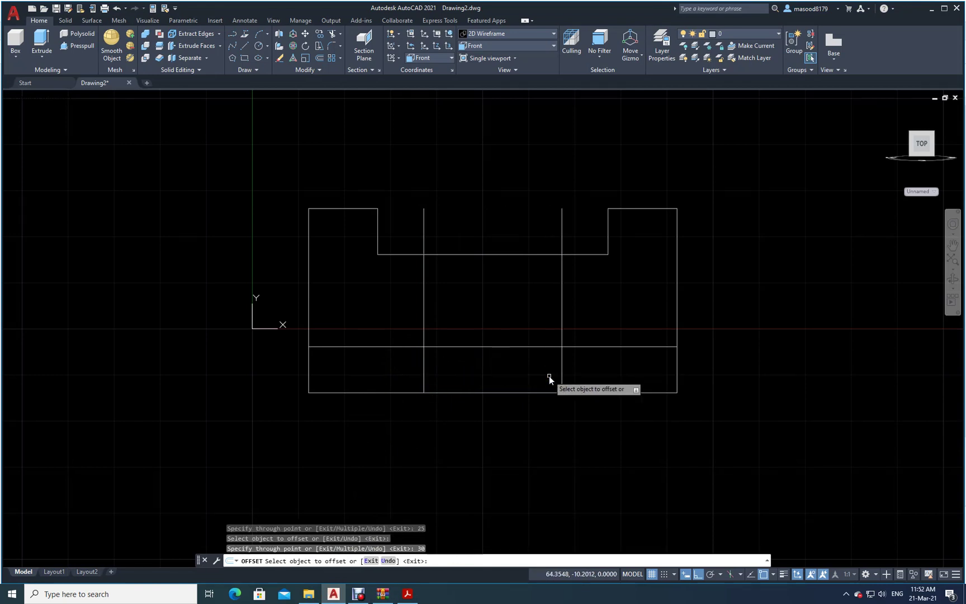
key("Escape")
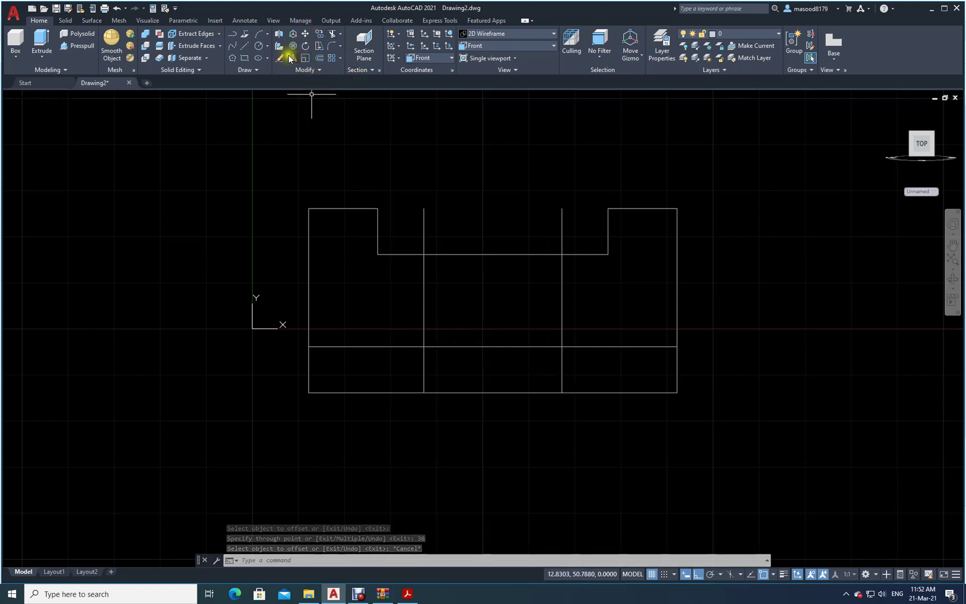
Step: Fence-trim the two vertical lines so they only span the bottom 10-unit strip
left_click(332, 34)
left_click(594, 323)
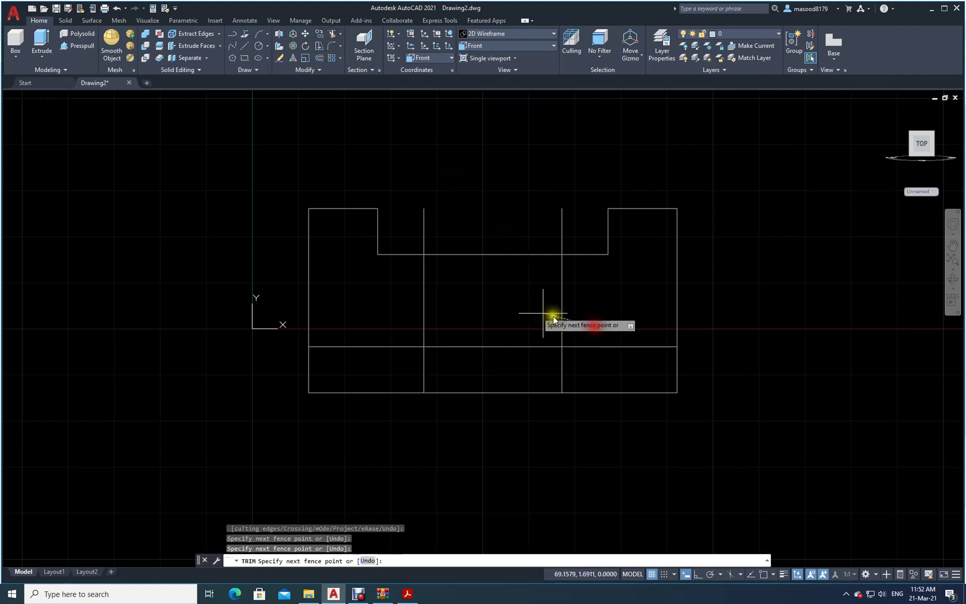
left_click(516, 313)
left_click(450, 323)
left_click(399, 317)
key("Return")
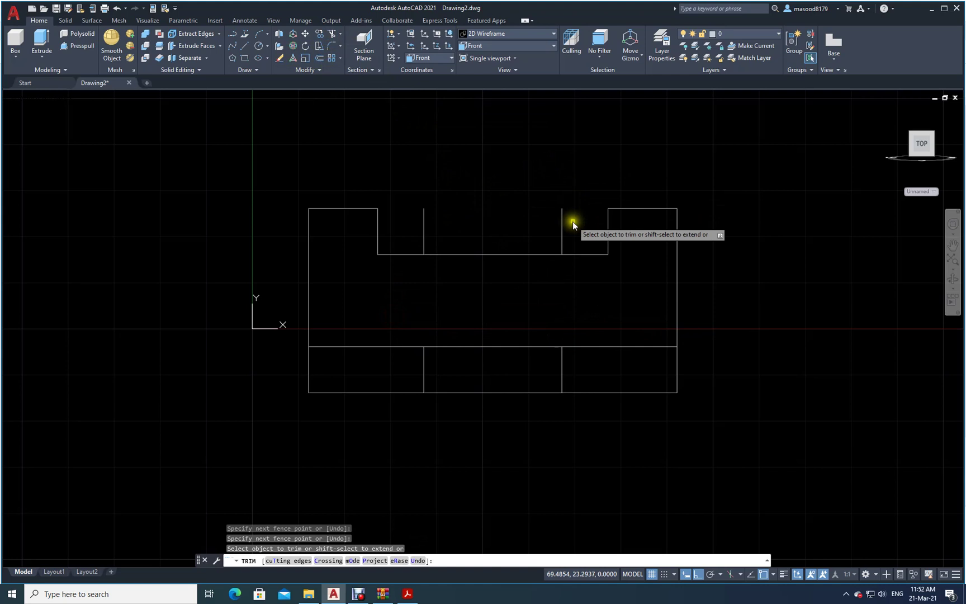
left_click(573, 223)
left_click(532, 214)
key("Return")
left_click_drag(448, 241, 415, 233)
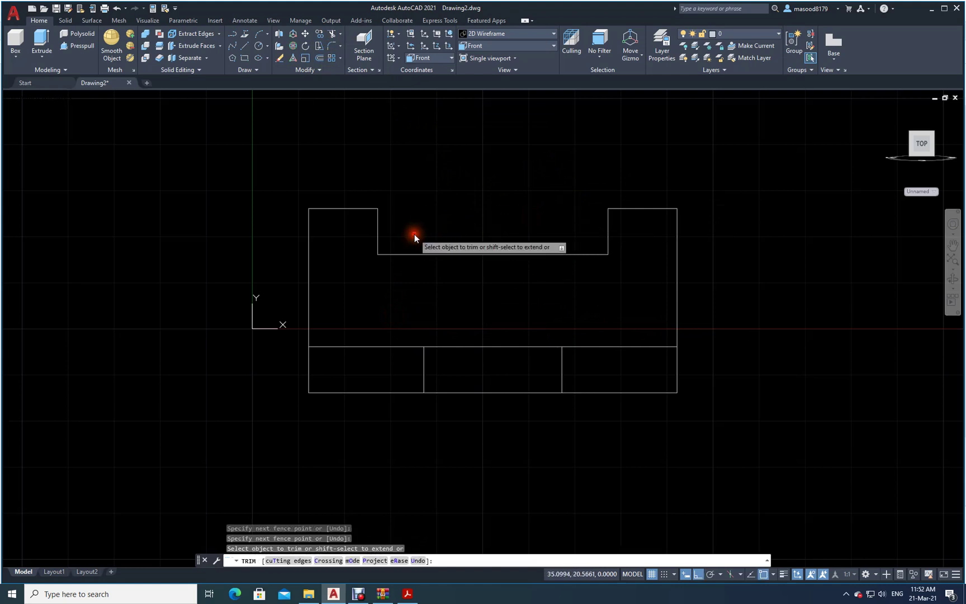
key("Return")
left_click(416, 361)
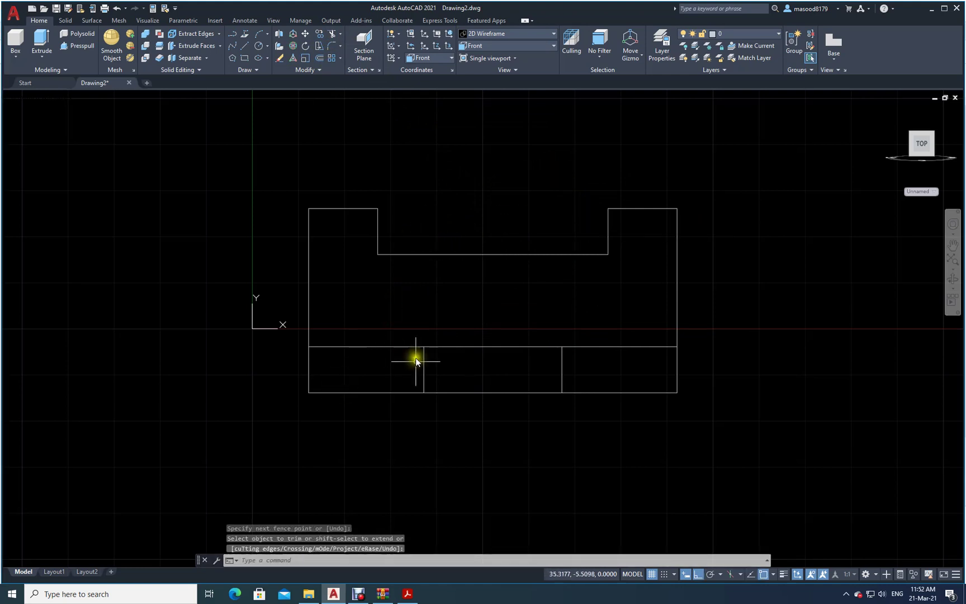
left_click(554, 46)
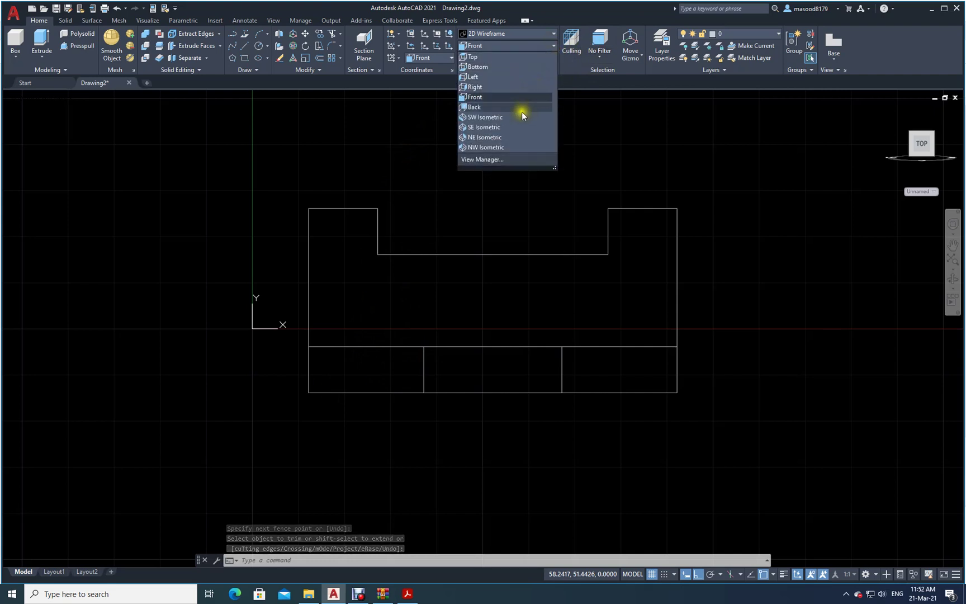
Step: Switch to SE Isometric and press-pull the left lower region 40
left_click(481, 127)
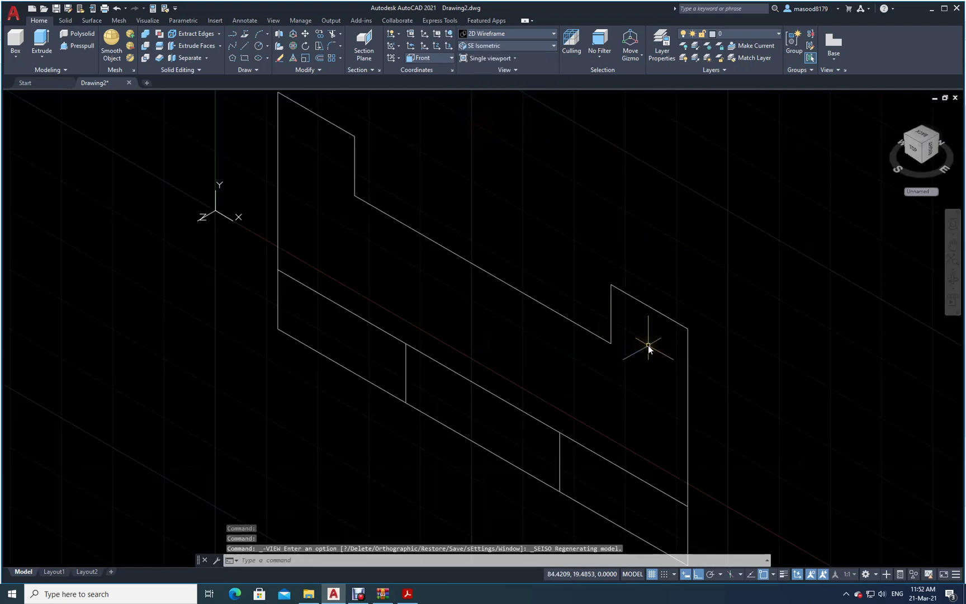
scroll(649, 344, "down", 2)
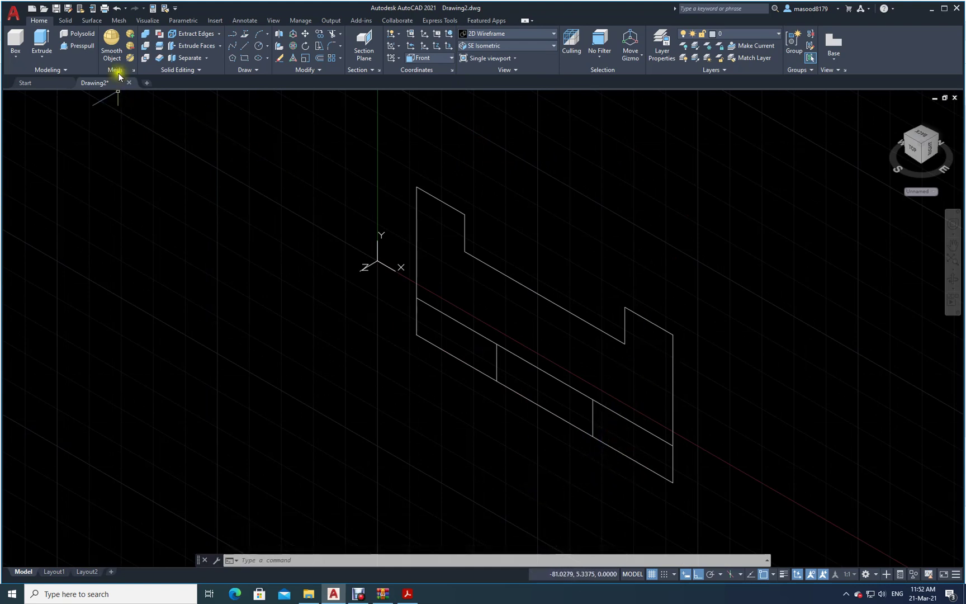
left_click(79, 45)
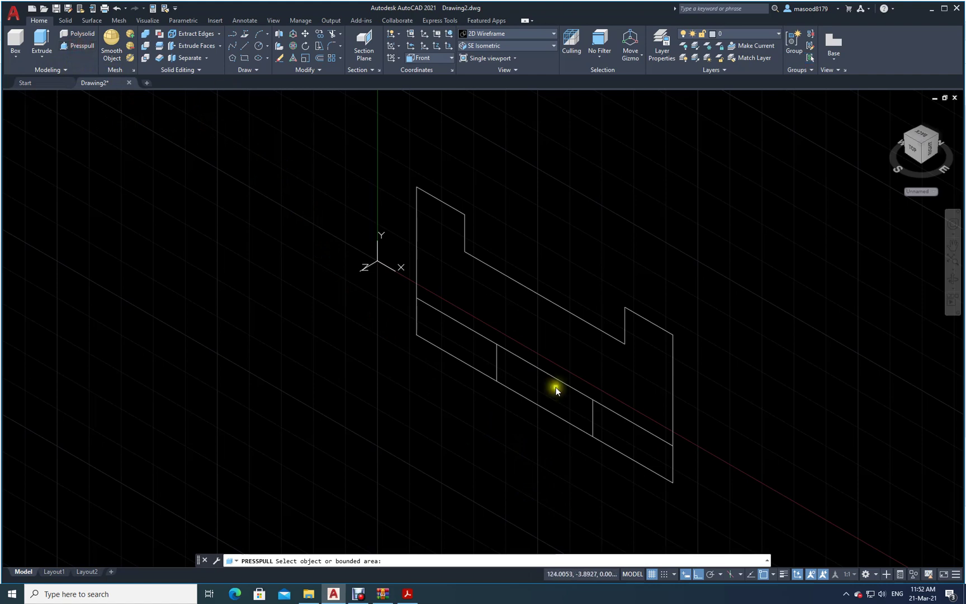
left_click(458, 341)
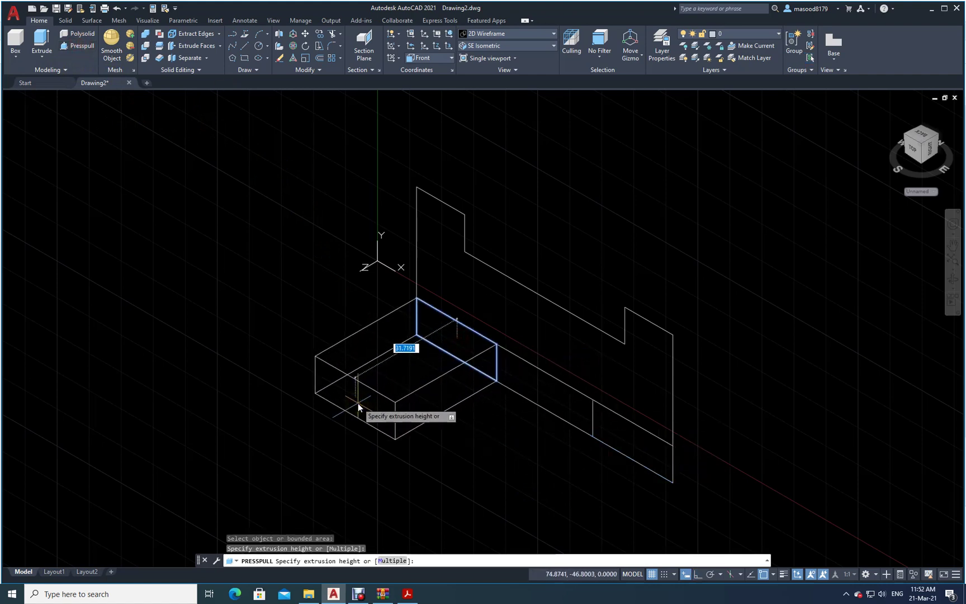
type("40")
key("Return")
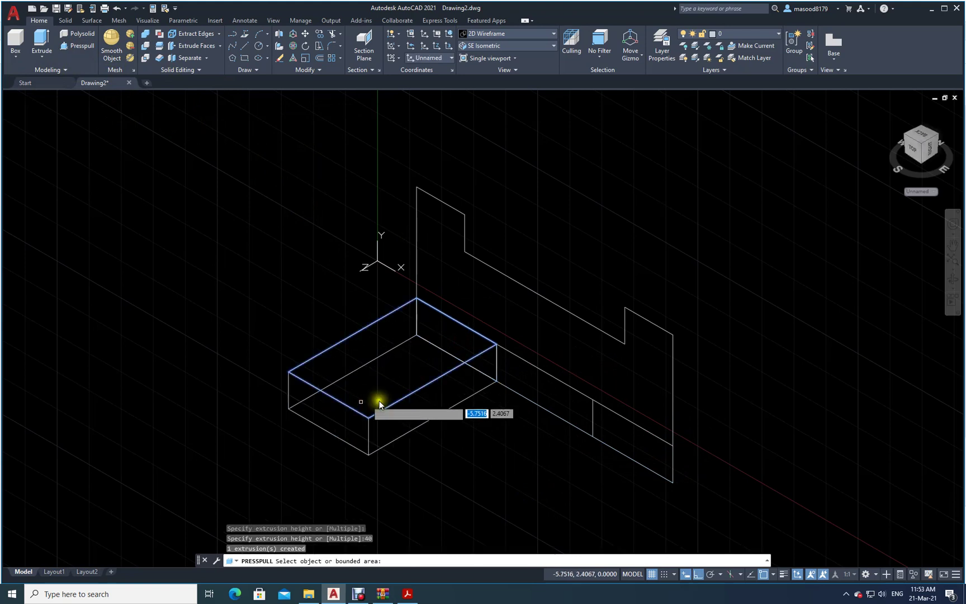
Step: Press-pull the middle region 30, the right region 40 and the back wall 10
left_click(535, 394)
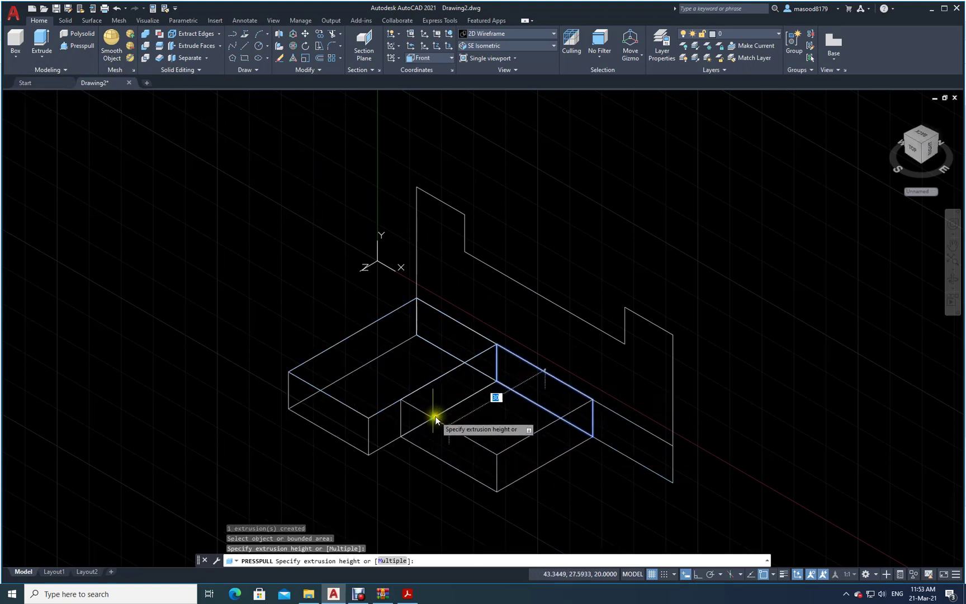
type("30")
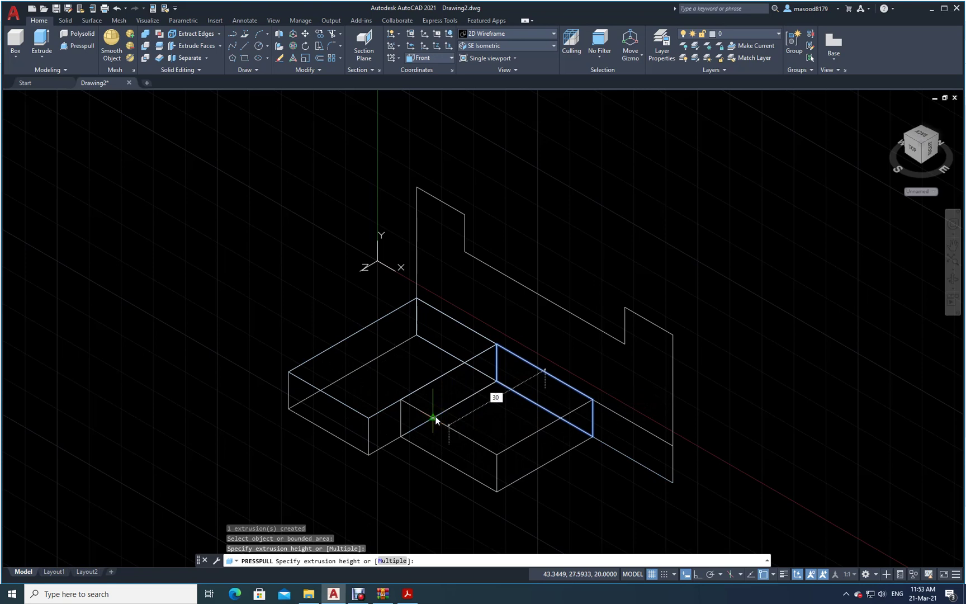
key("Return")
left_click(629, 434)
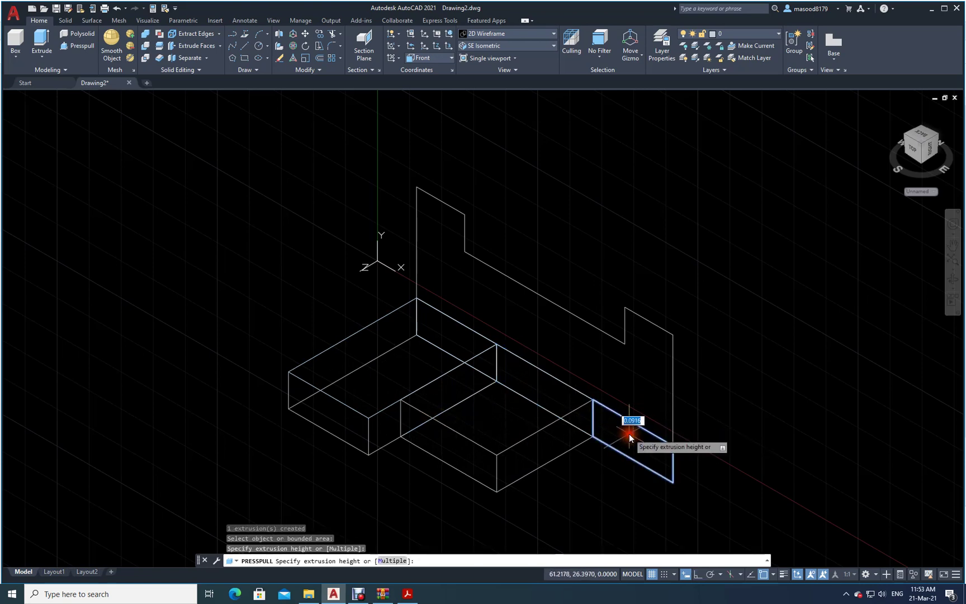
type("40")
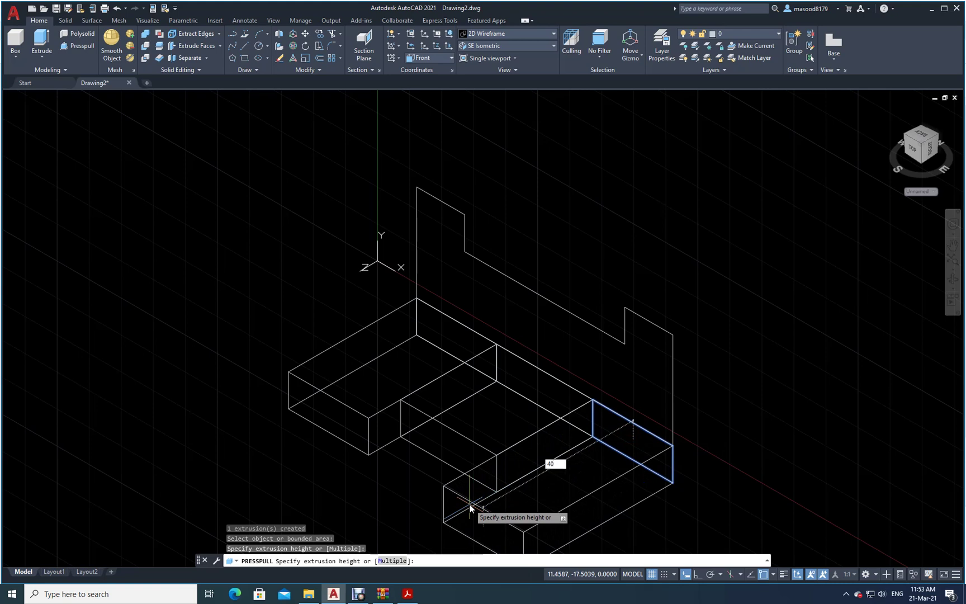
key("Return")
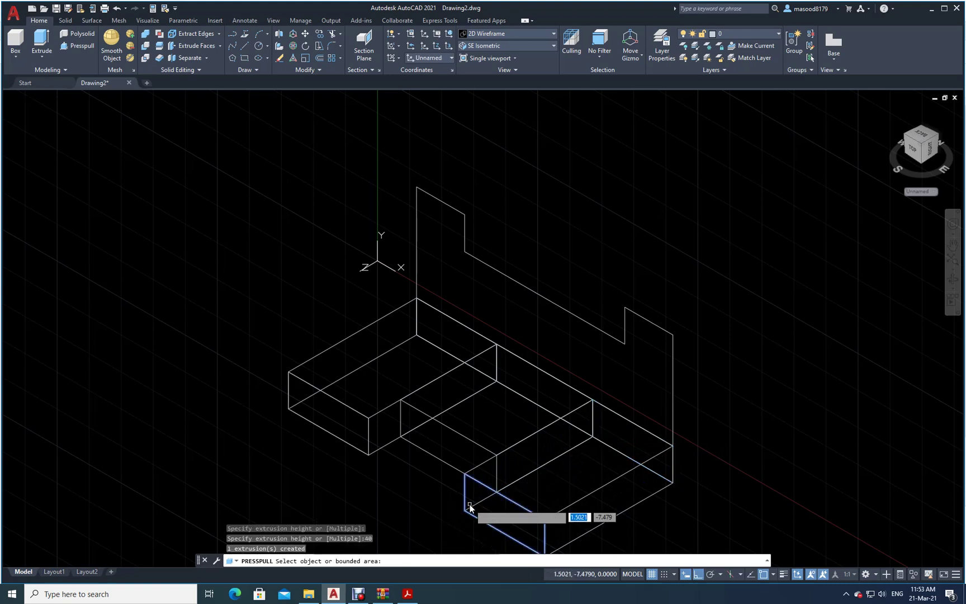
left_click(528, 313)
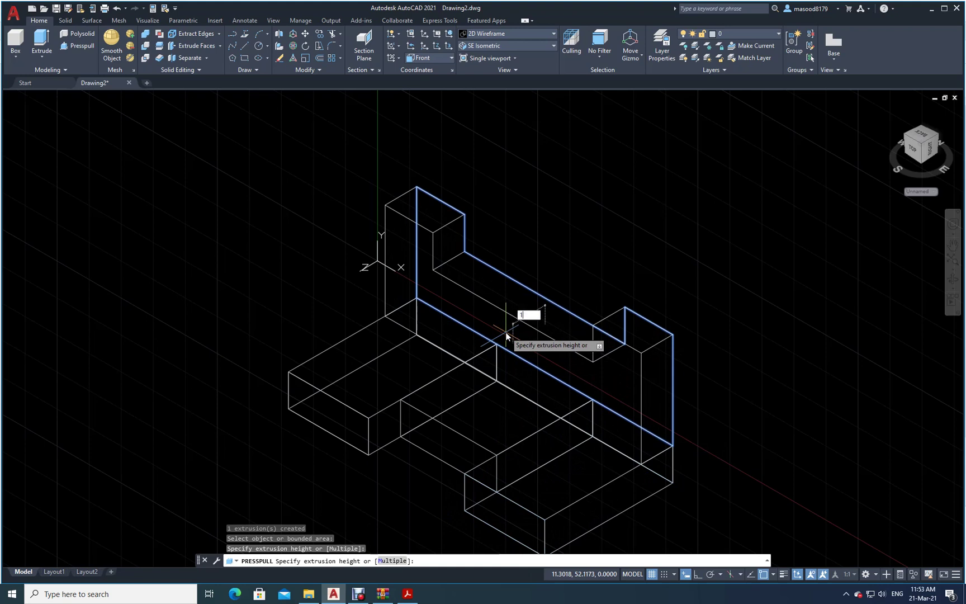
key("Return")
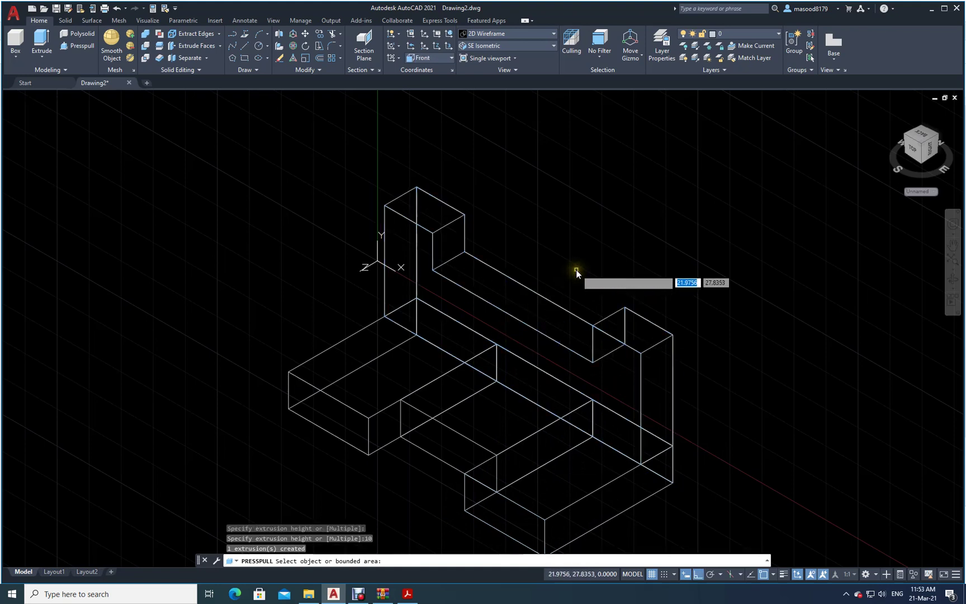
key("Return")
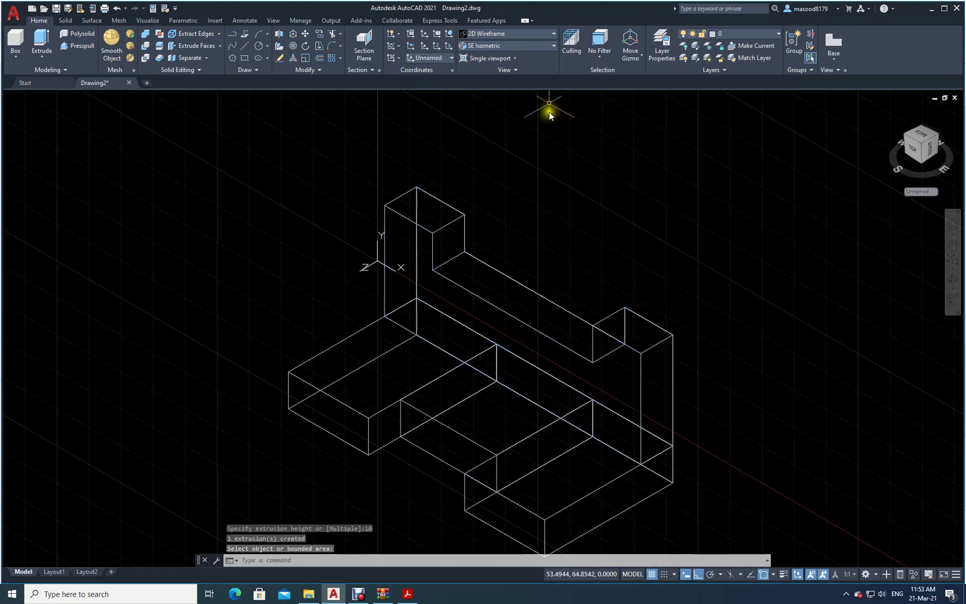
Step: Switch the visual style to Hidden and pan the stepped block into view
left_click(556, 38)
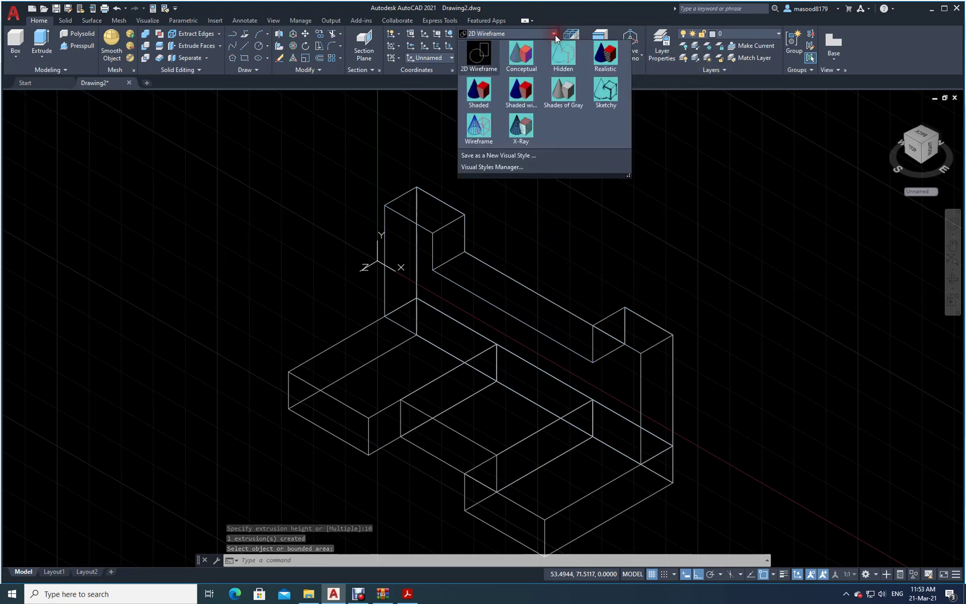
left_click(561, 50)
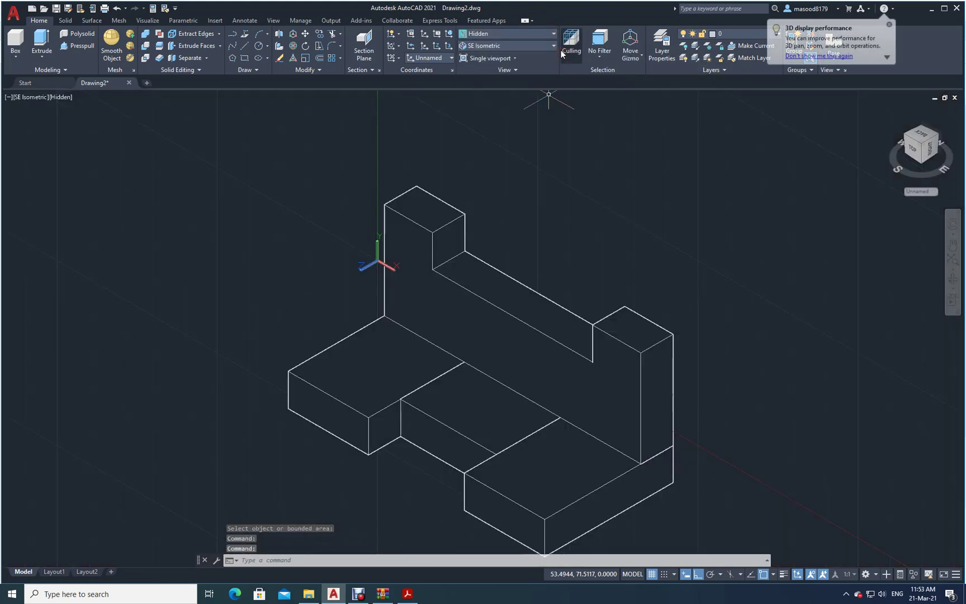
middle_click_drag(772, 302, 726, 205)
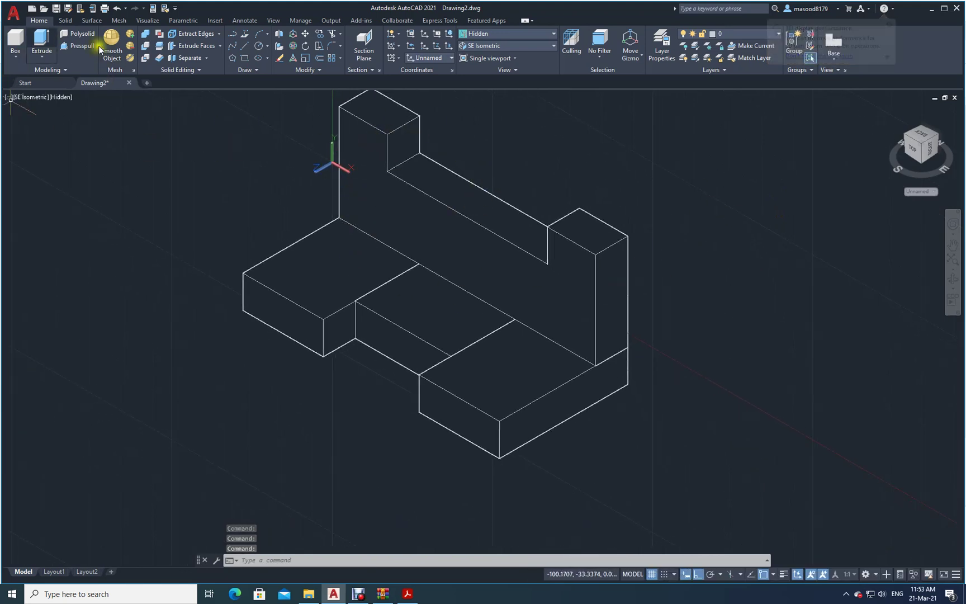
left_click(415, 185)
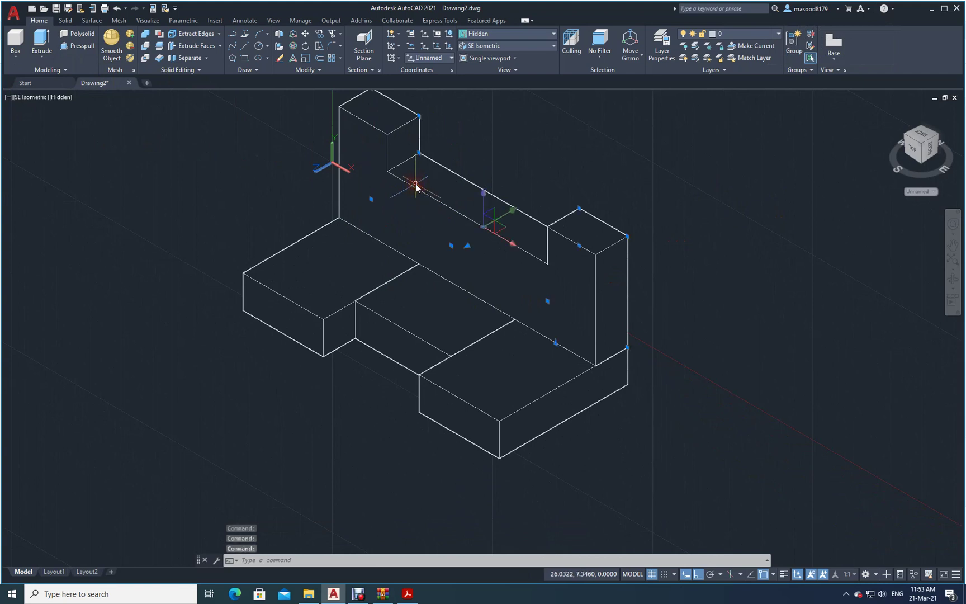
key("Escape")
key("Escape")
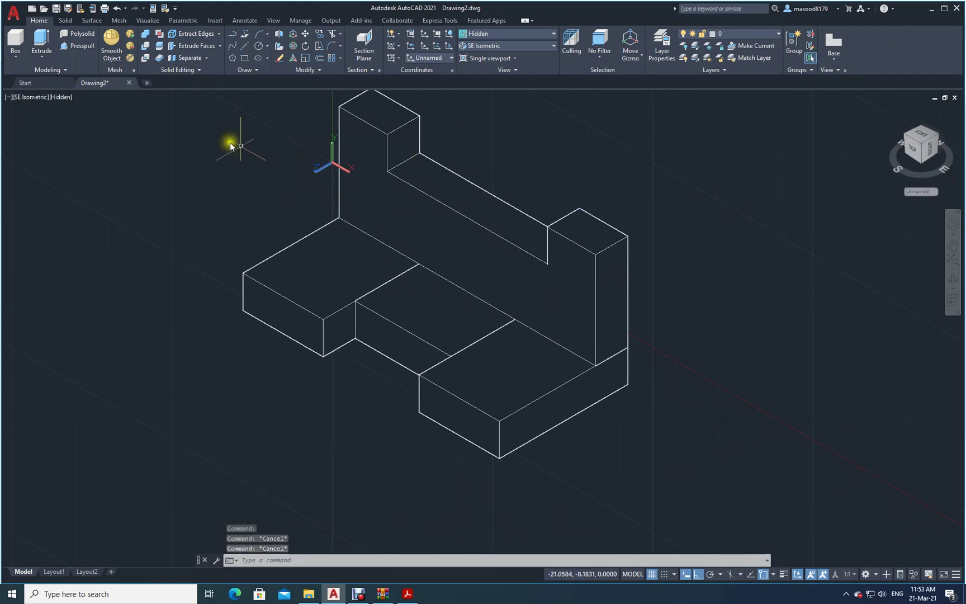
Step: Start Solid Union and select the back L-shaped solid and the three front blocks
left_click(147, 33)
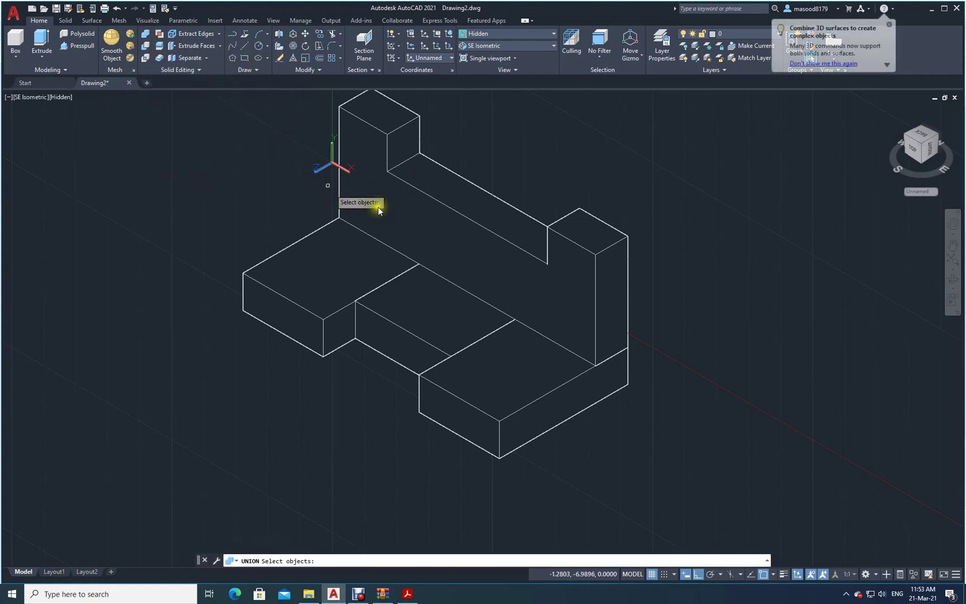
left_click(419, 191)
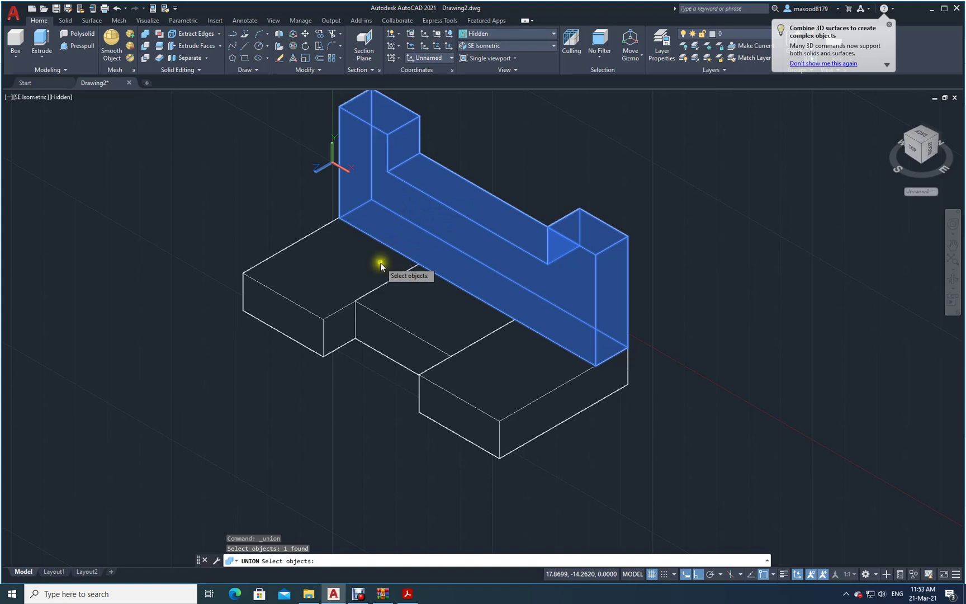
left_click(337, 311)
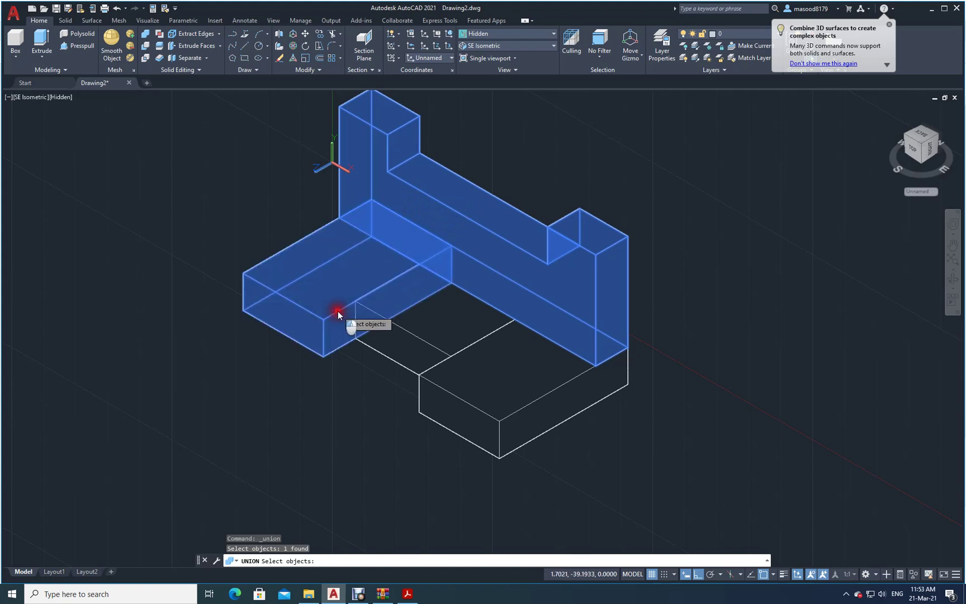
left_click(378, 317)
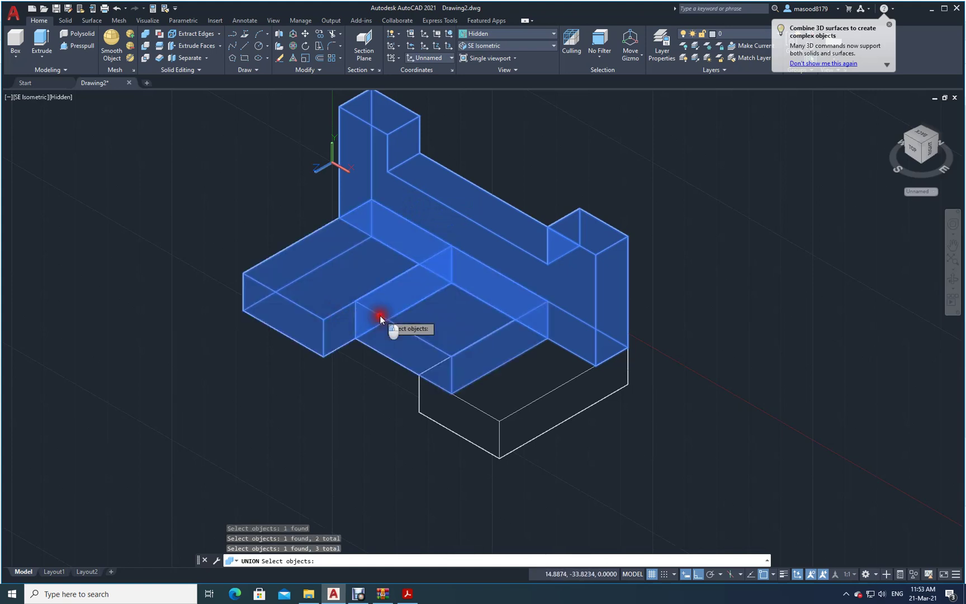
left_click(531, 401)
Step: Finish the union, then move the merged stepped block down and to the left
key("Return")
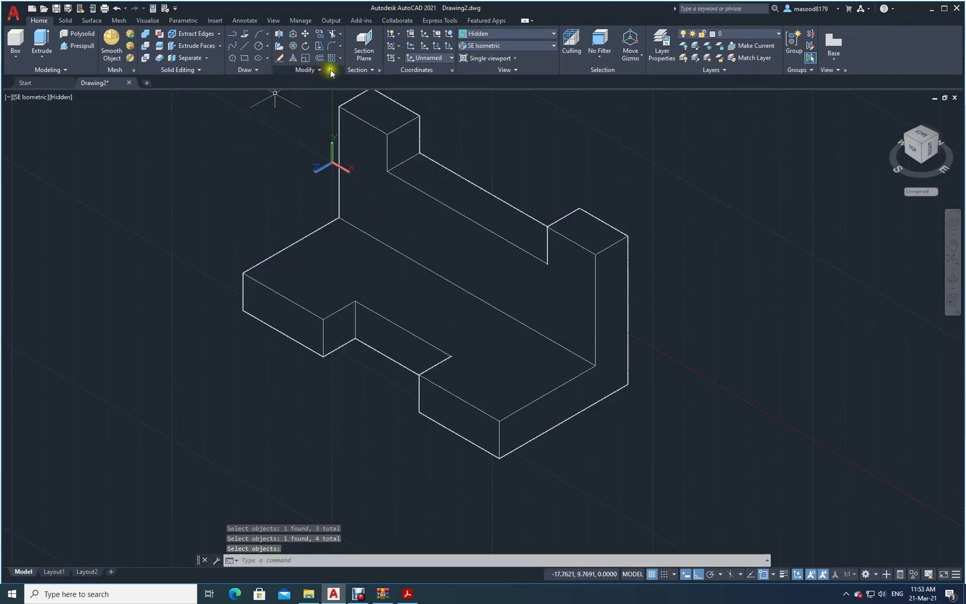
left_click(305, 33)
left_click(369, 218)
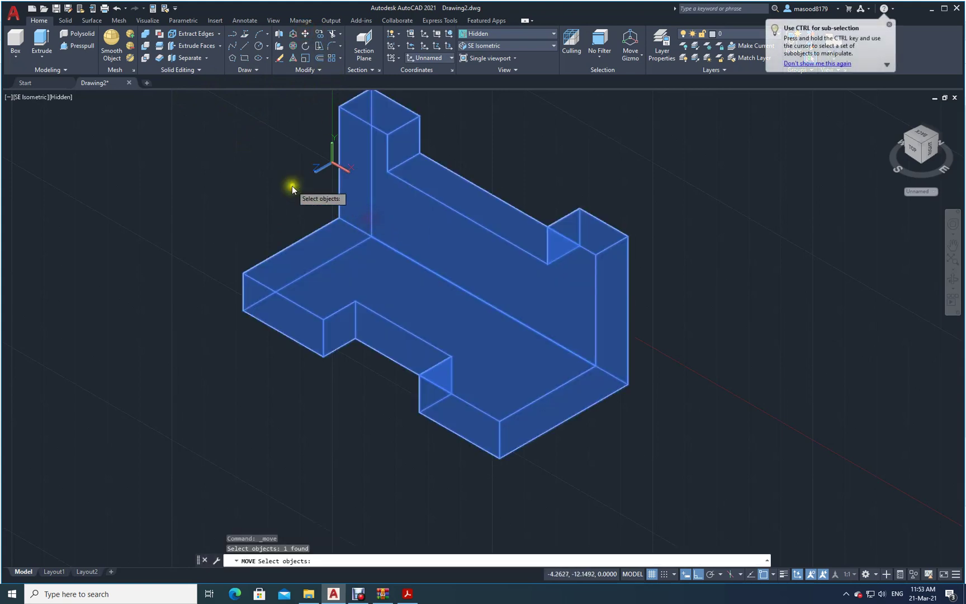
right_click(291, 184)
left_click(290, 184)
left_click(86, 299)
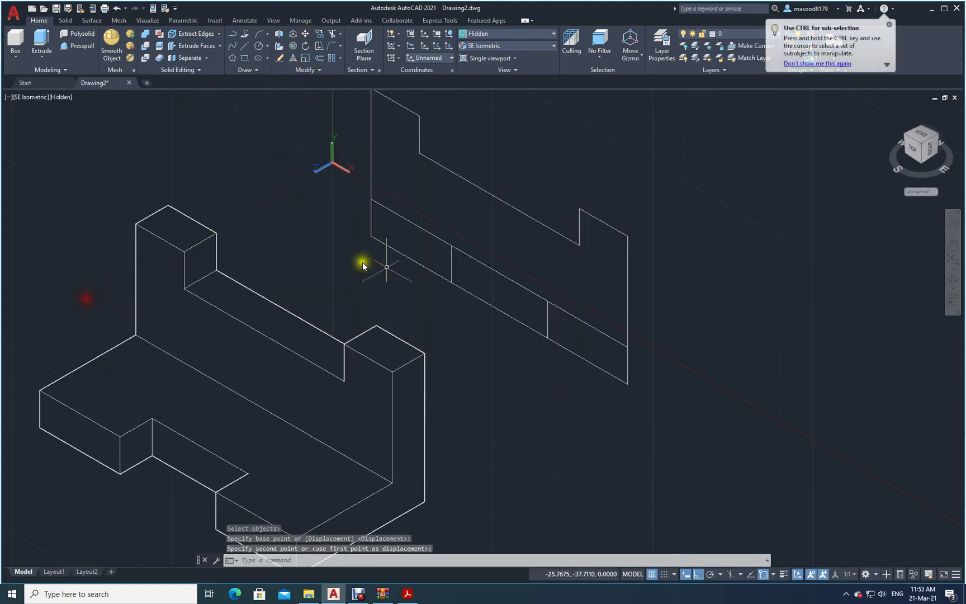
Step: Erase the leftover flat outline lines using two crossing windows
left_click(279, 59)
left_click(688, 414)
left_click(516, 179)
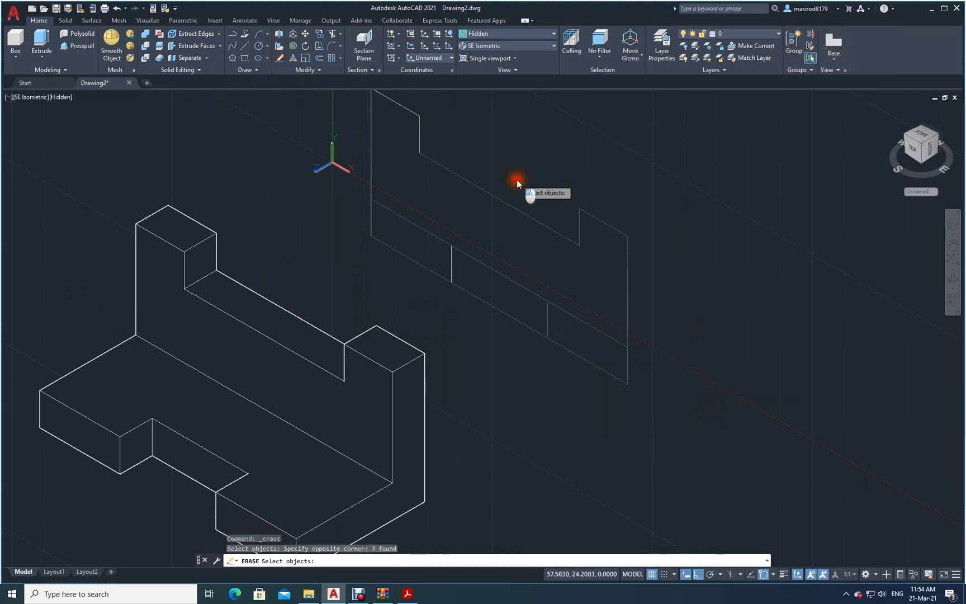
left_click(499, 296)
left_click(343, 91)
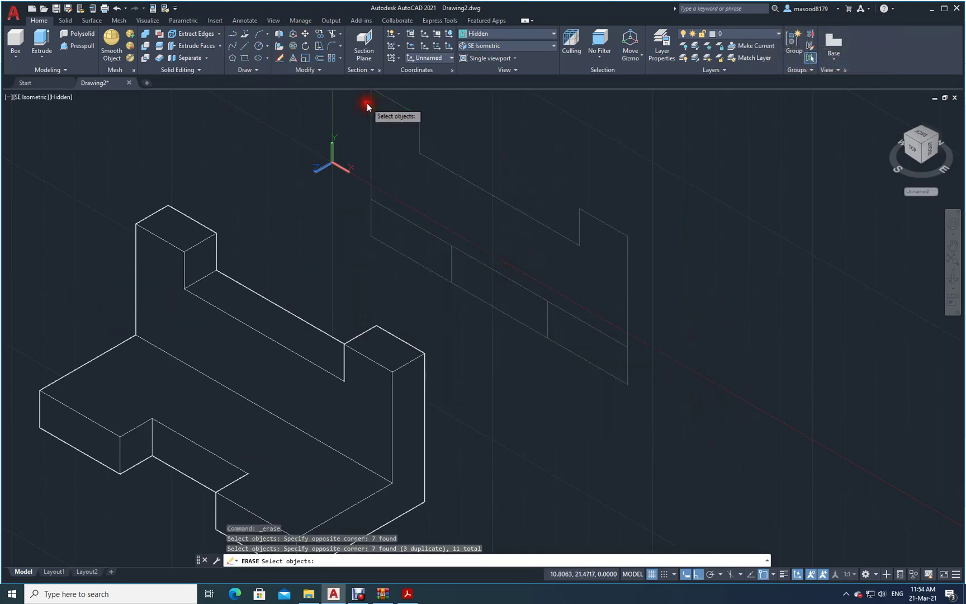
key("Return")
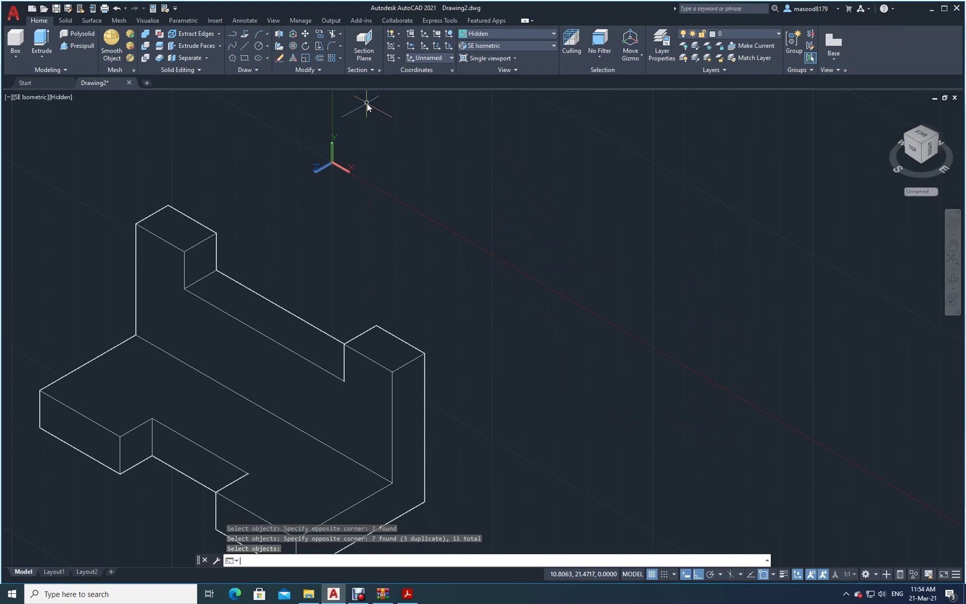
Step: Zoom to extents (Z, E) so the whole model fits the screen
type("z")
key("Return")
type("e")
key("Return")
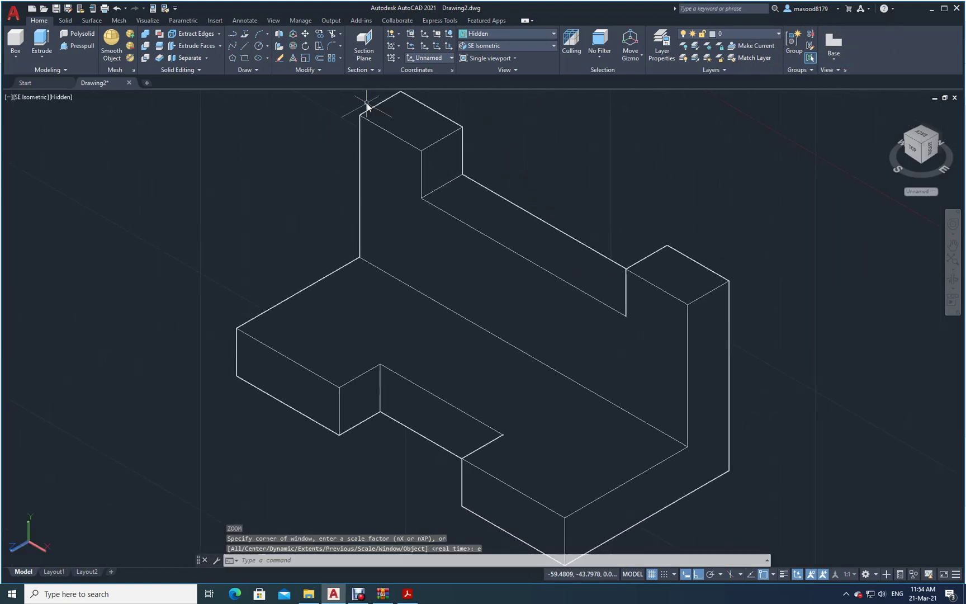
scroll(412, 269, "down", 2)
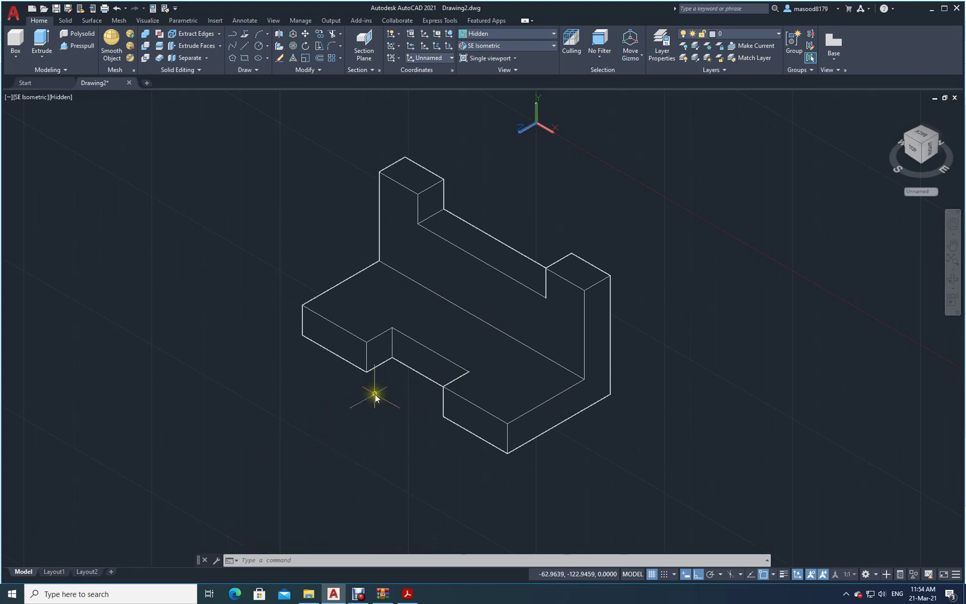
Step: Switch to Layout1 and erase its default viewport
left_click(53, 572)
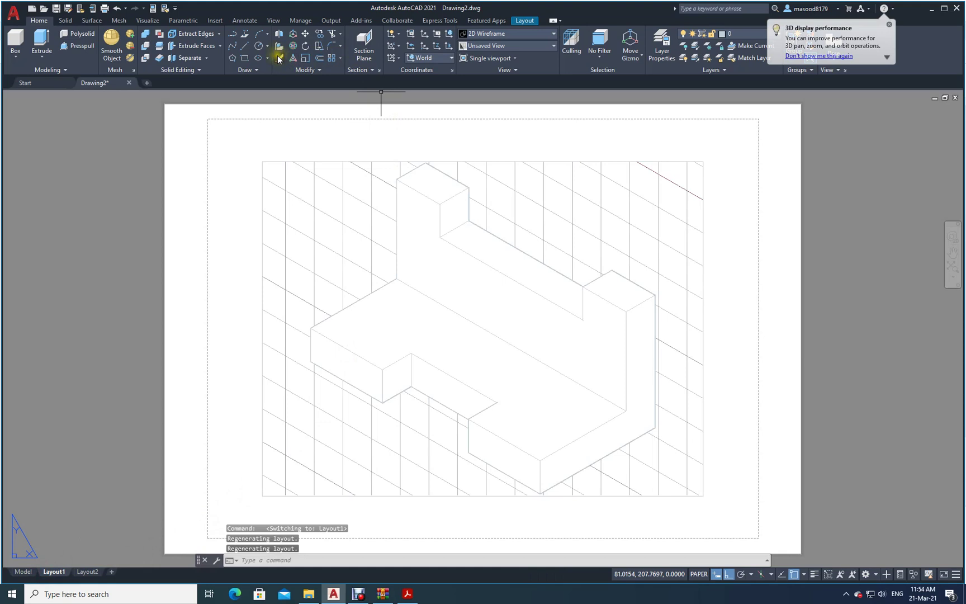
left_click(279, 58)
left_click(735, 522)
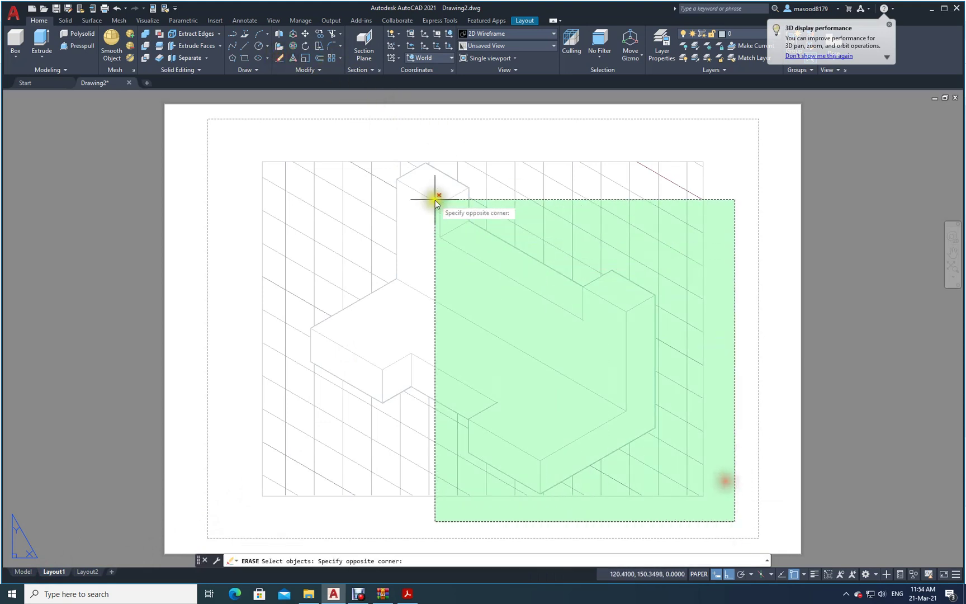
left_click(236, 147)
key("Return")
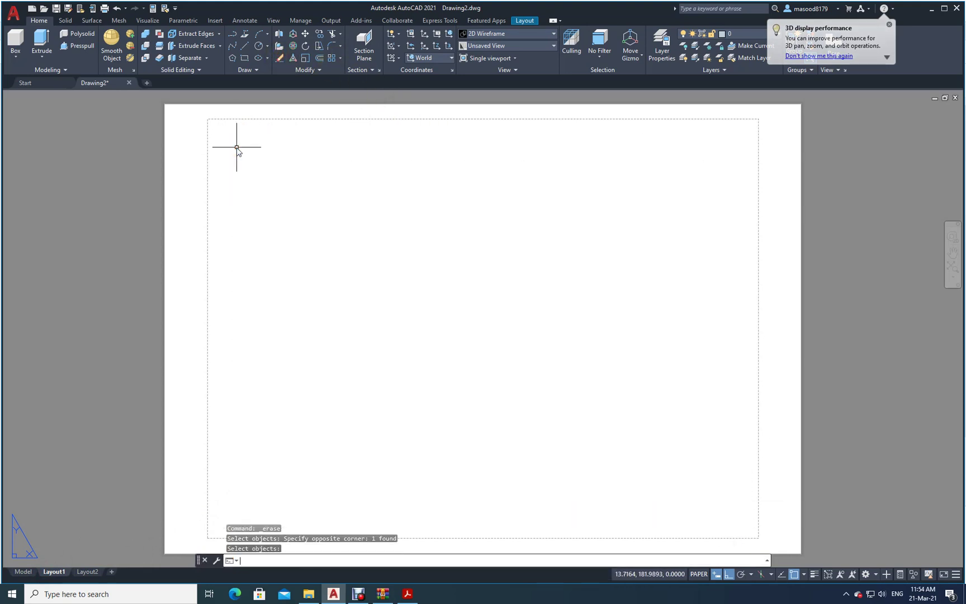
Step: Set the drafting standard for new views to third-angle projection
left_click(847, 71)
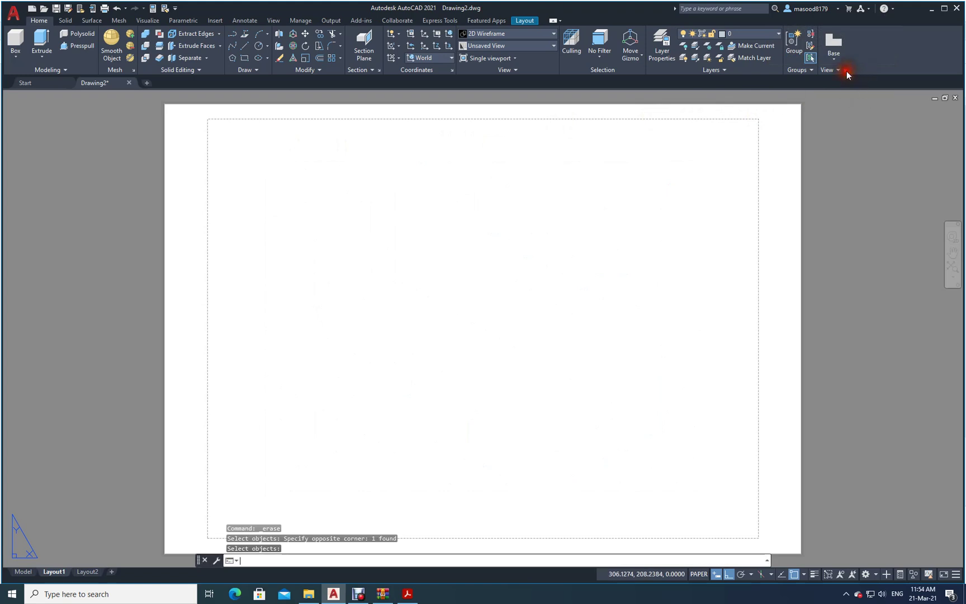
left_click(418, 292)
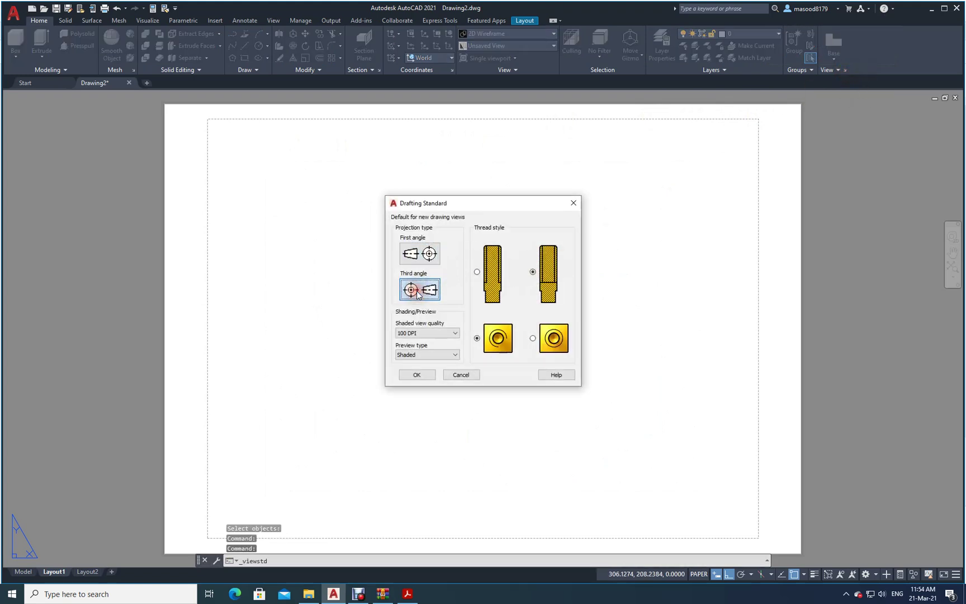
left_click(415, 375)
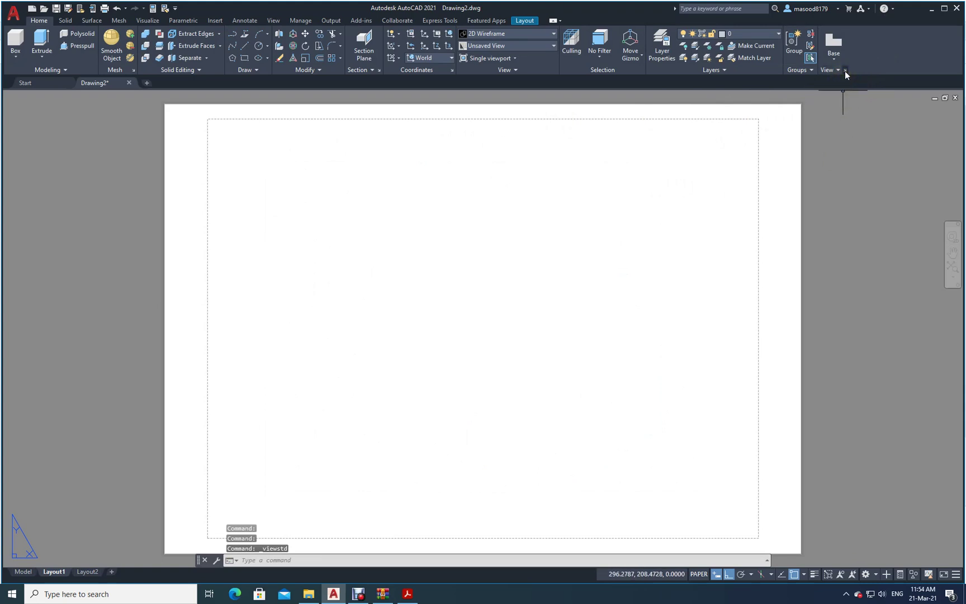
left_click(836, 50)
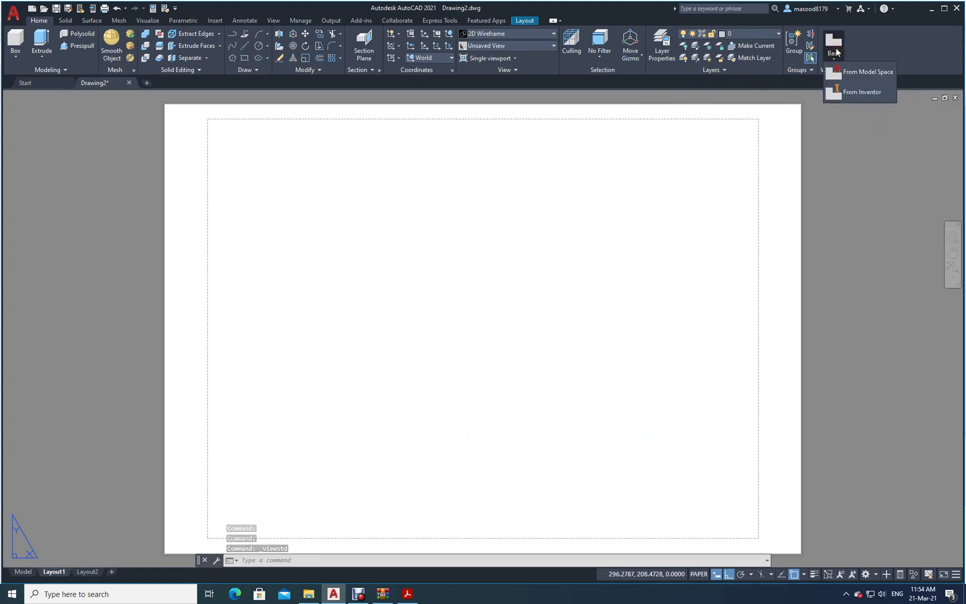
Step: Place a front base view from model space at lower left, then top, side and isometric projections
left_click(843, 72)
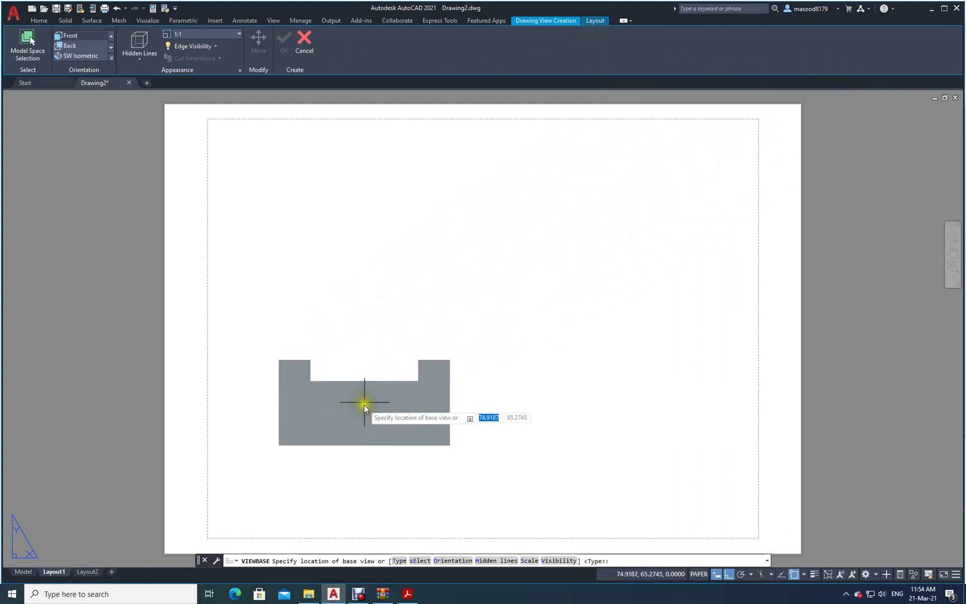
left_click(346, 418)
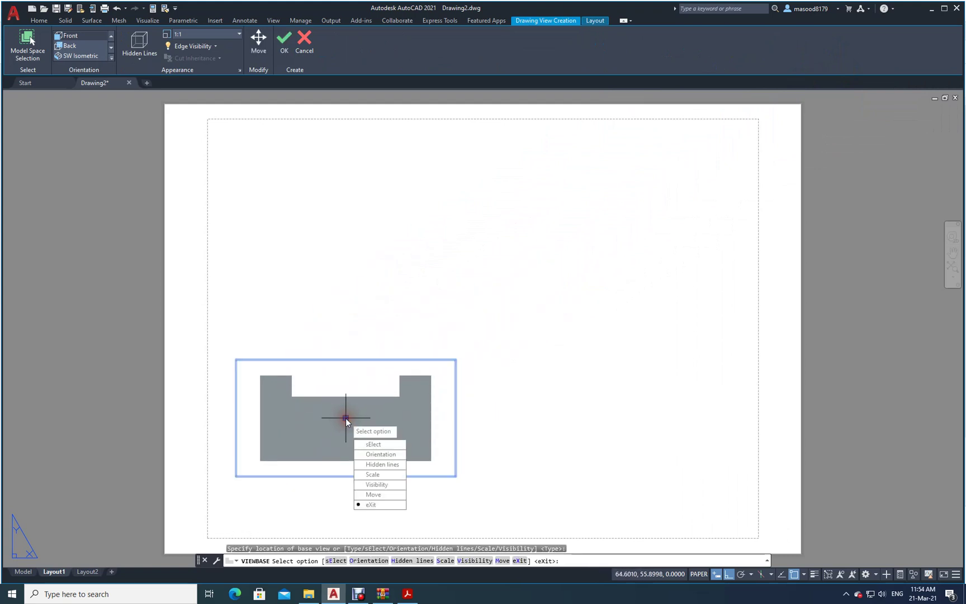
key("Return")
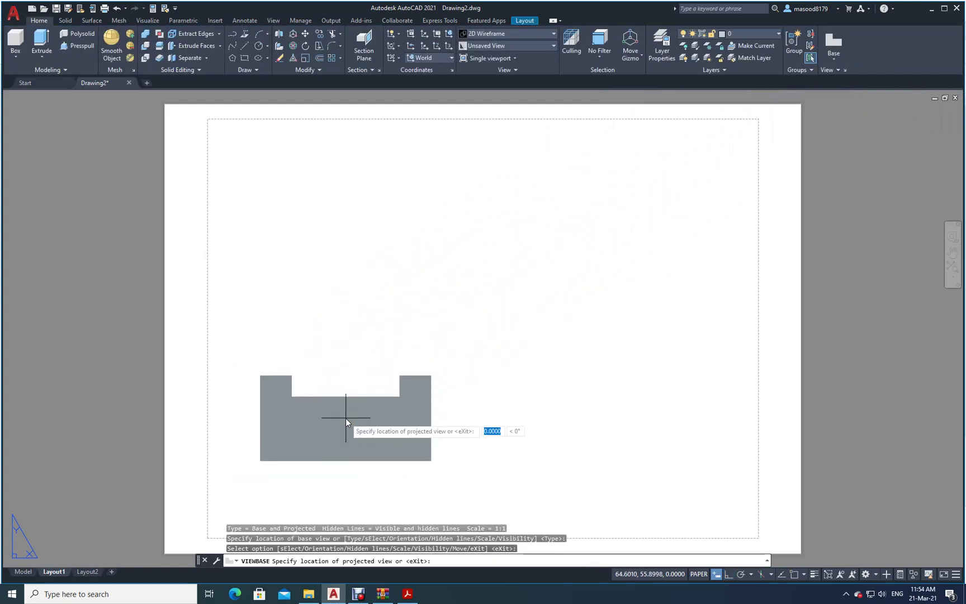
left_click(350, 210)
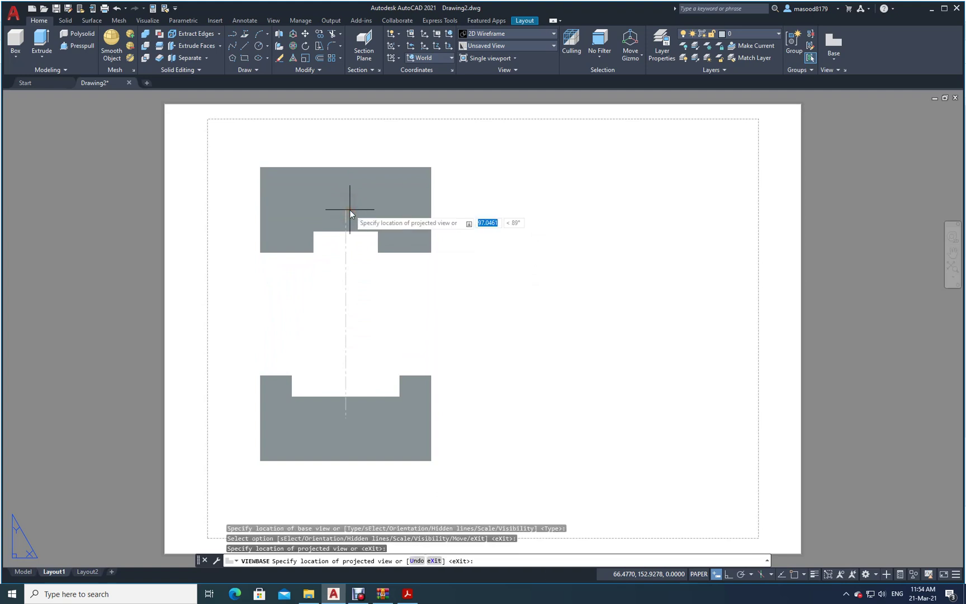
left_click(643, 393)
left_click(629, 233)
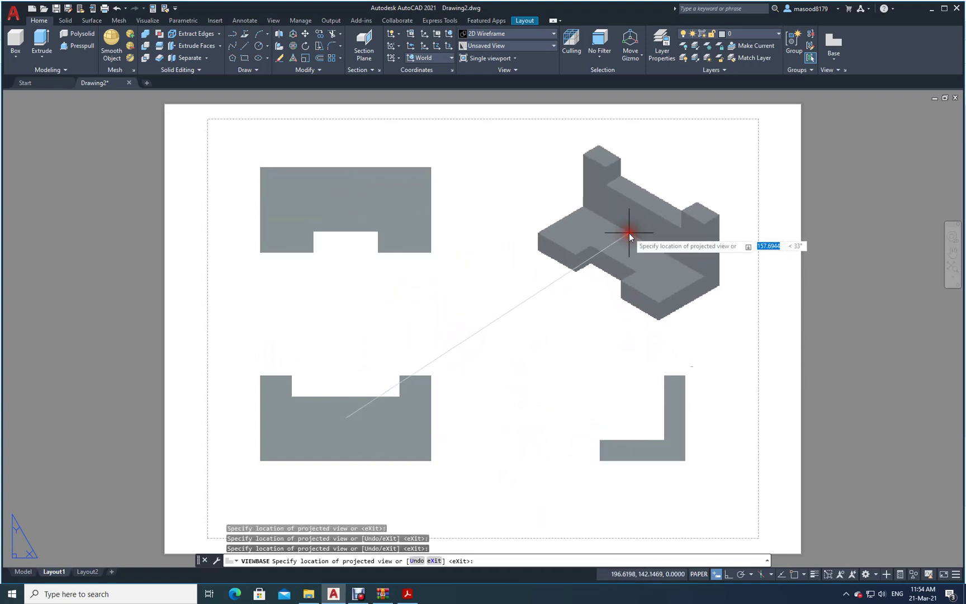
key("Return")
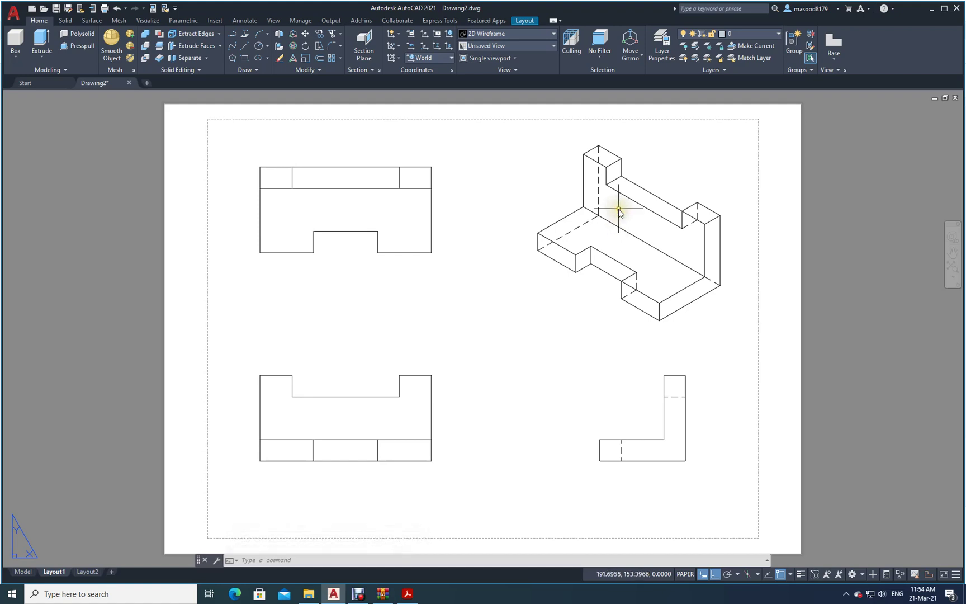
Step: Create a new layer named 'Dimension' with a magenta viewport colour
left_click(660, 53)
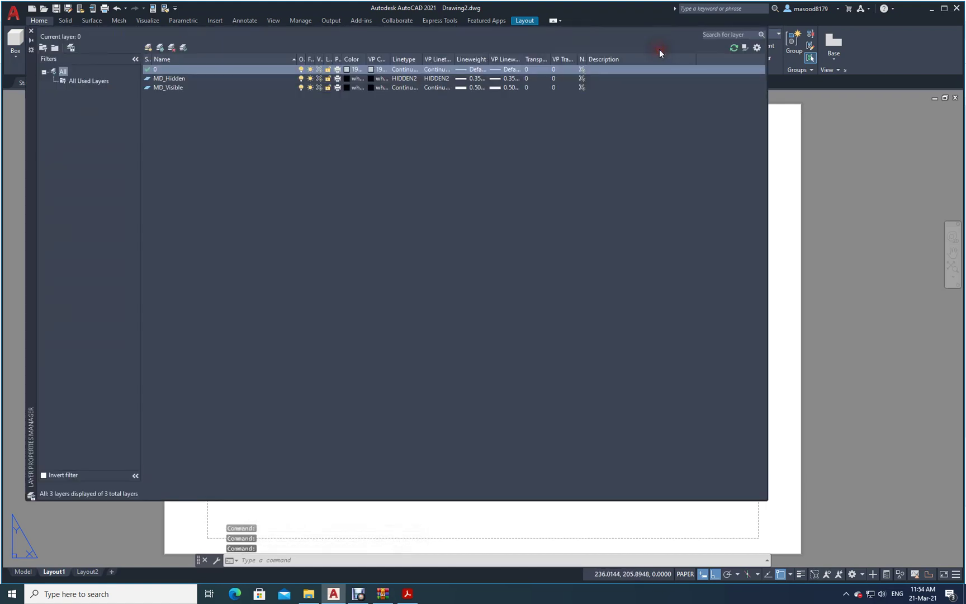
left_click(151, 48)
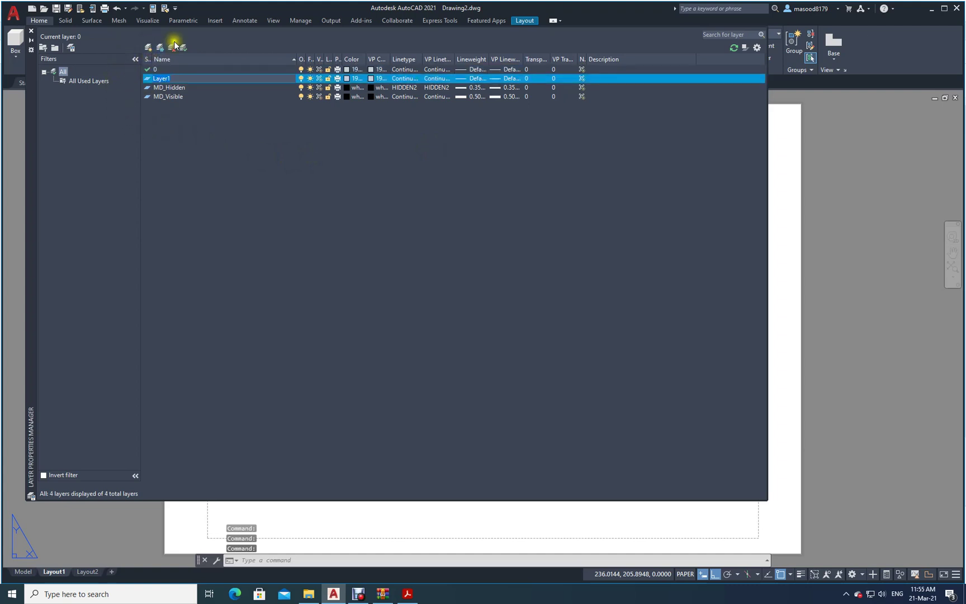
type("Dimension")
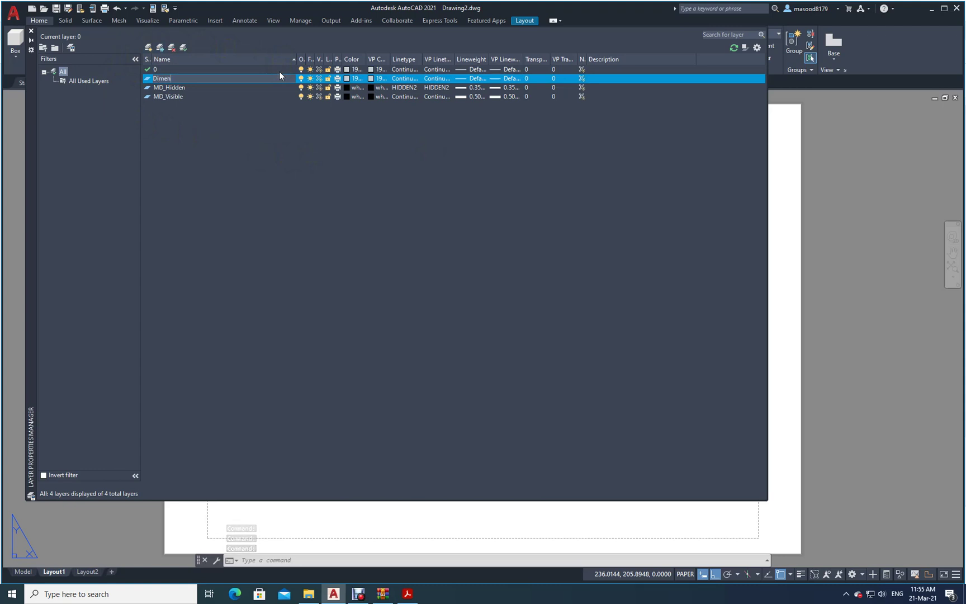
left_click(410, 138)
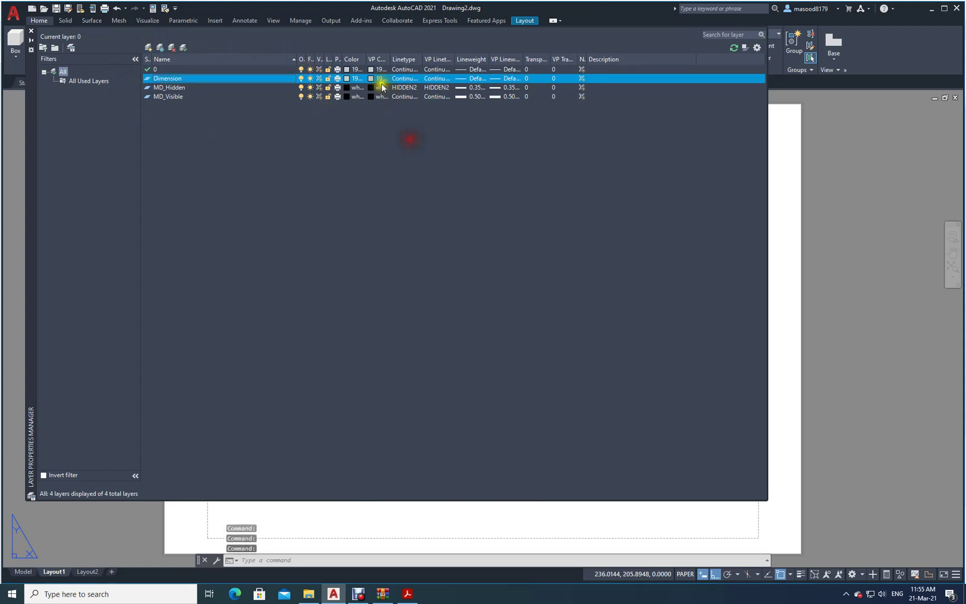
left_click(372, 79)
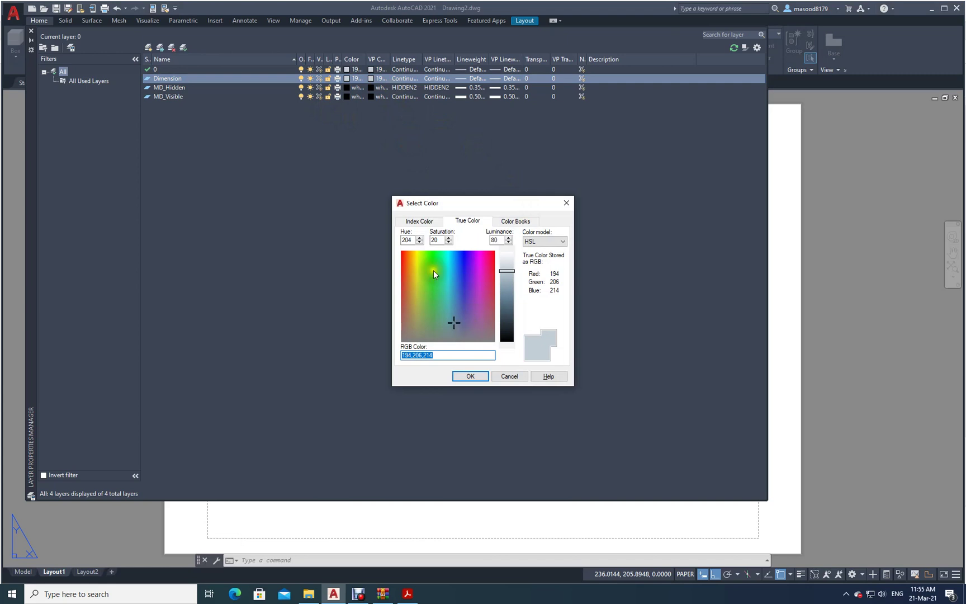
left_click(415, 224)
left_click(449, 320)
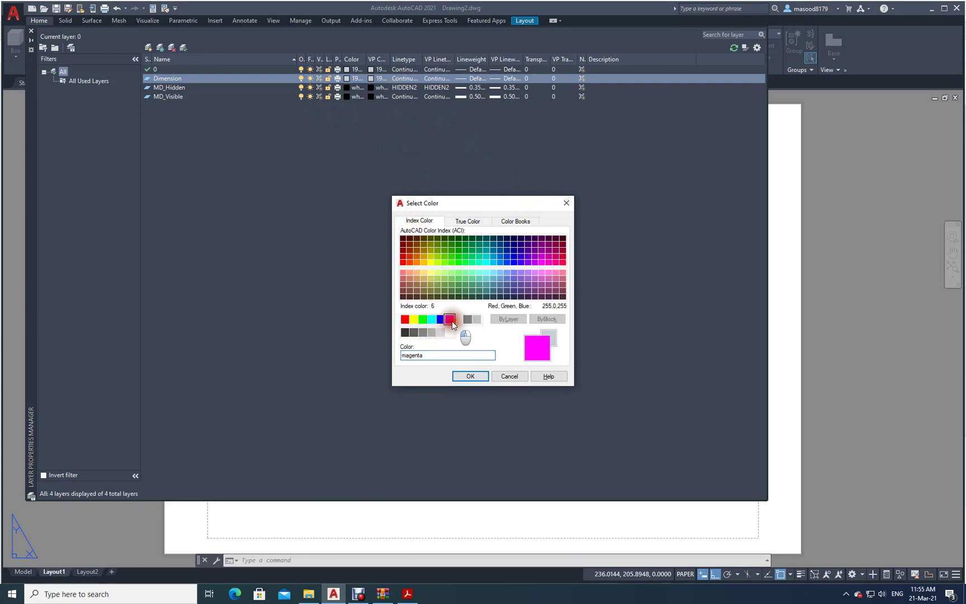
left_click(473, 374)
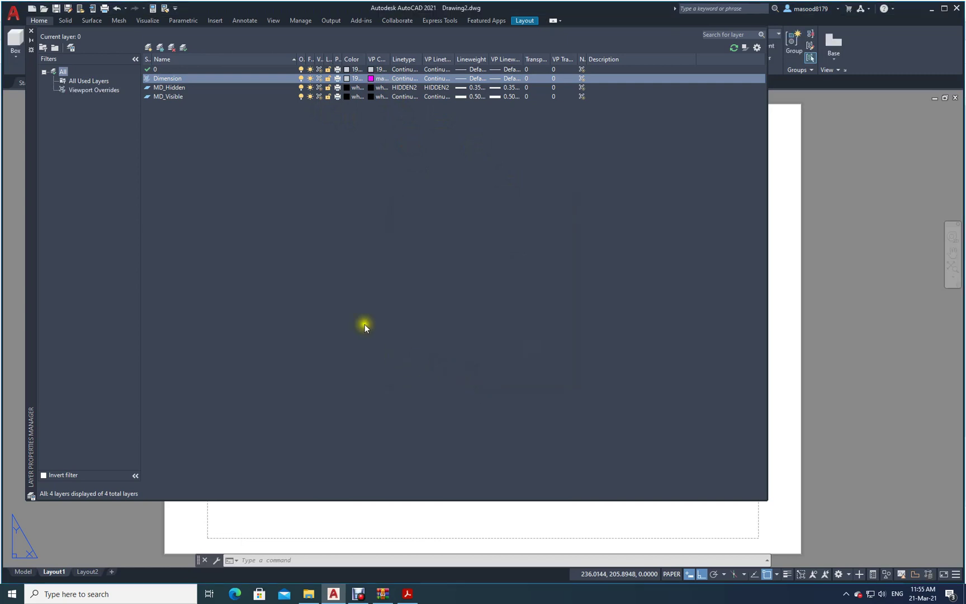
left_click(32, 33)
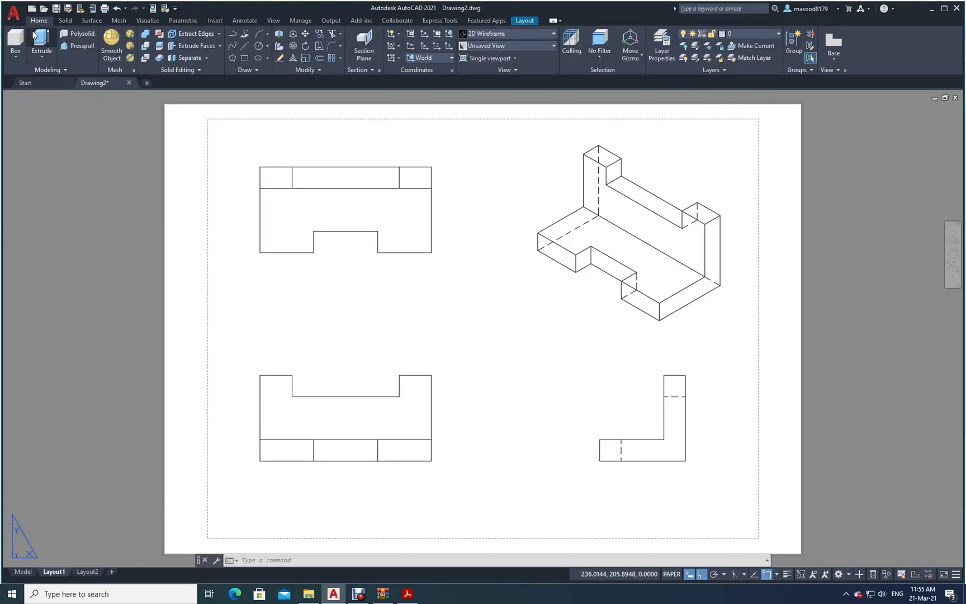
left_click(239, 21)
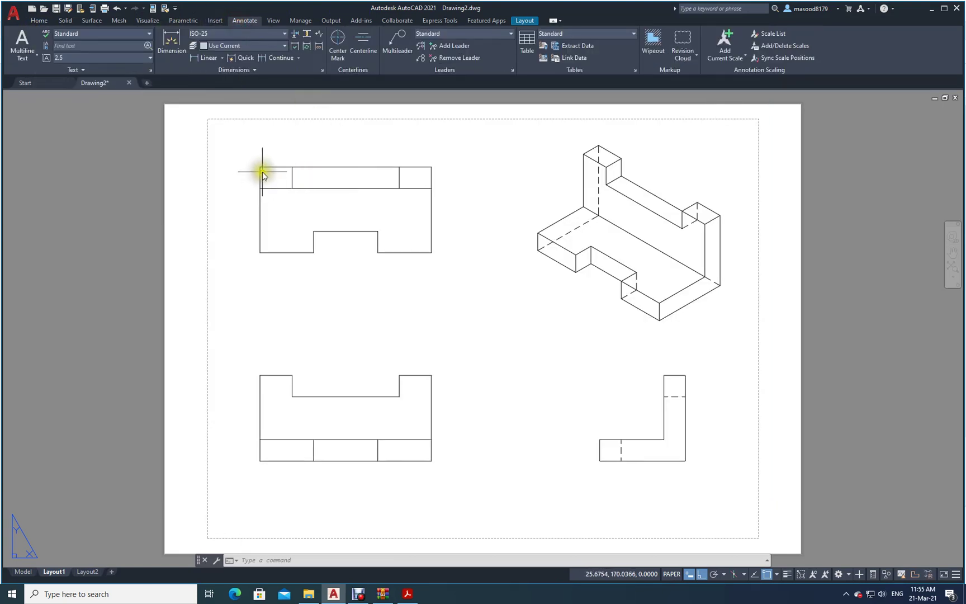
left_click(171, 39)
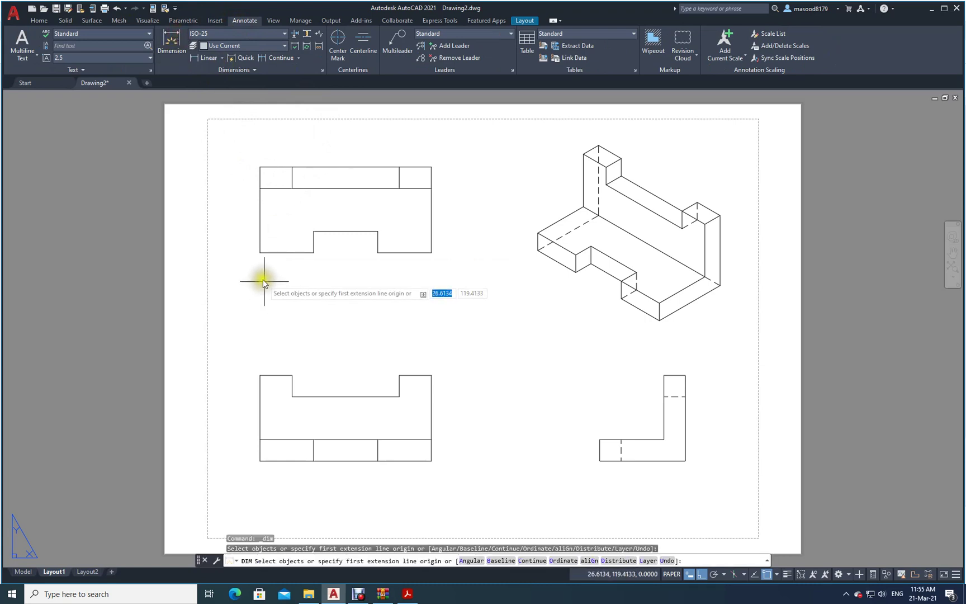
left_click(261, 253)
left_click(315, 252)
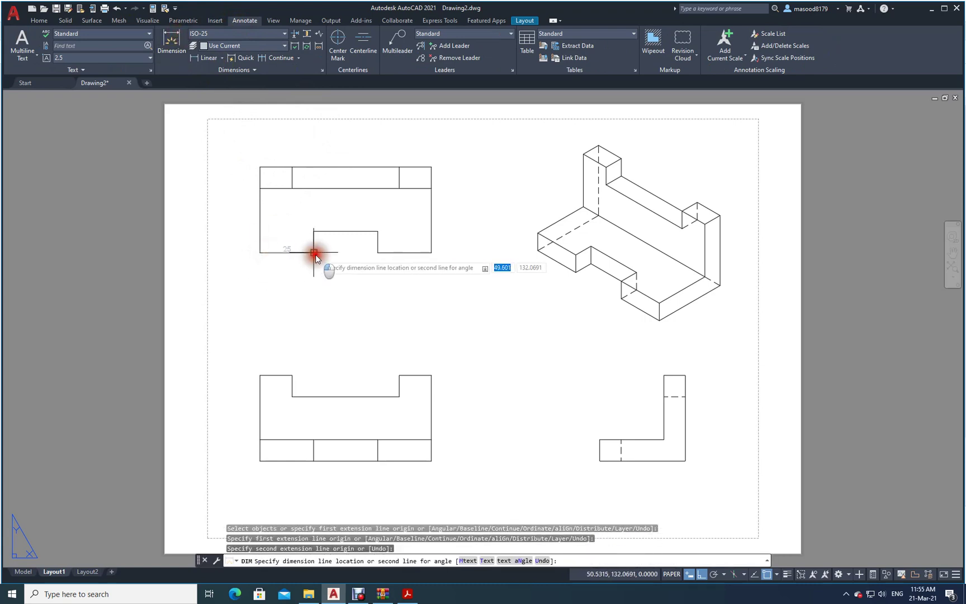
key("Escape")
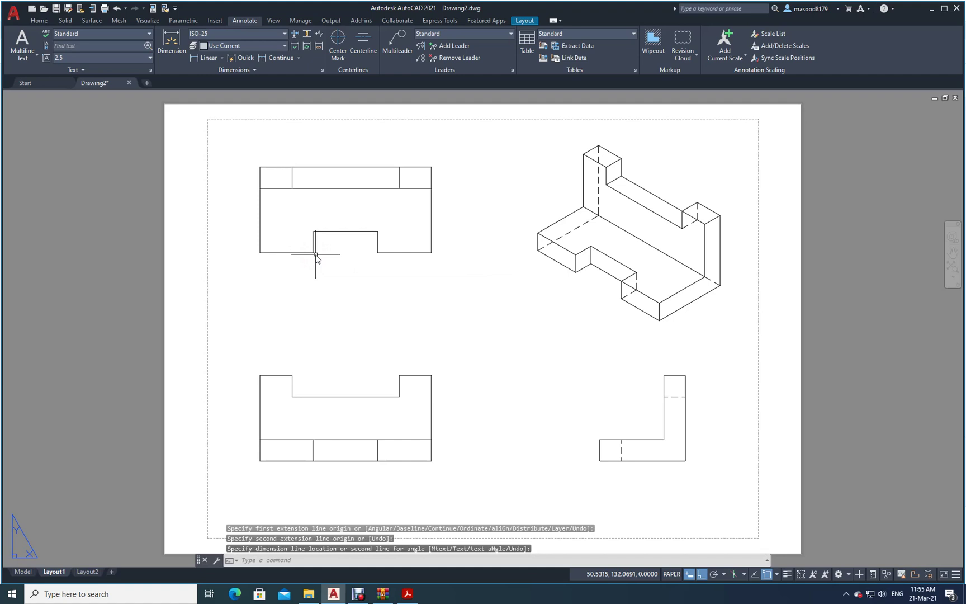
left_click(35, 21)
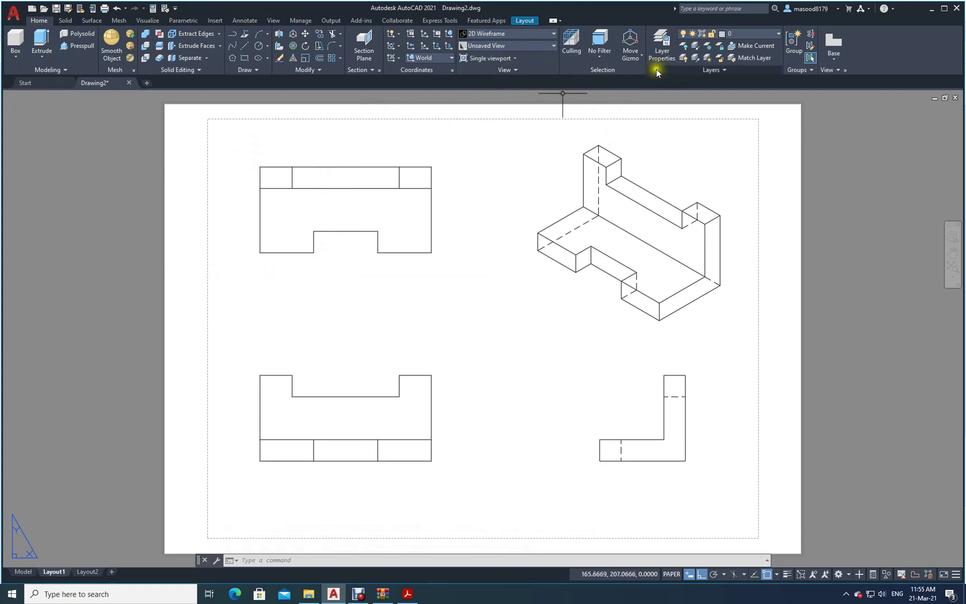
Step: Make Dimension the current layer in the layer list
left_click(660, 44)
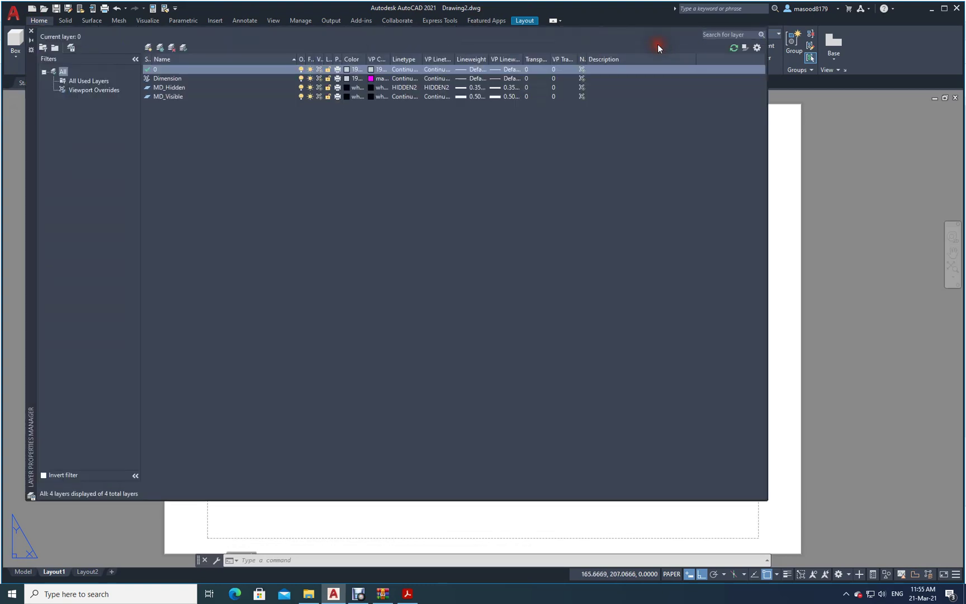
left_click(165, 80)
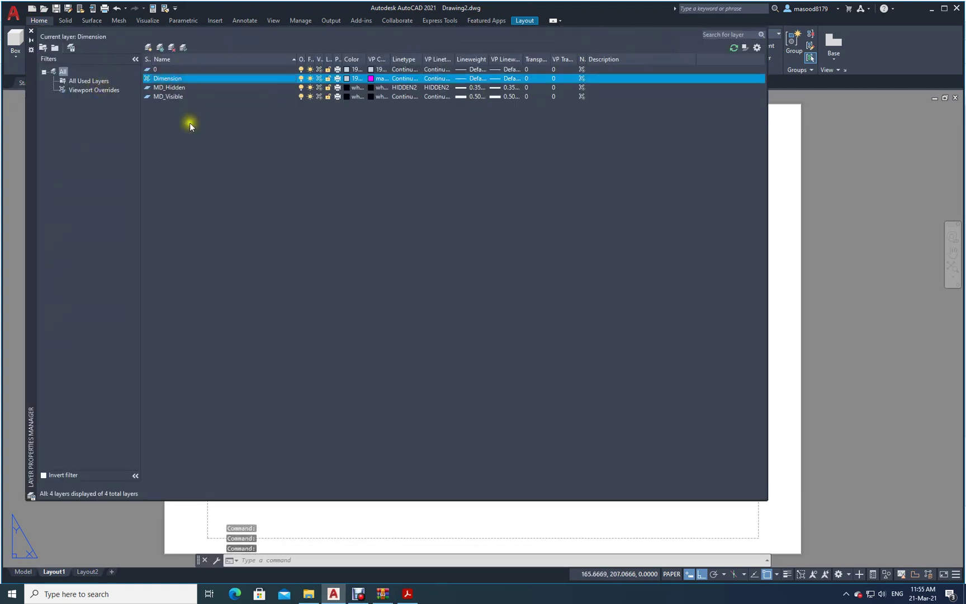
left_click(31, 32)
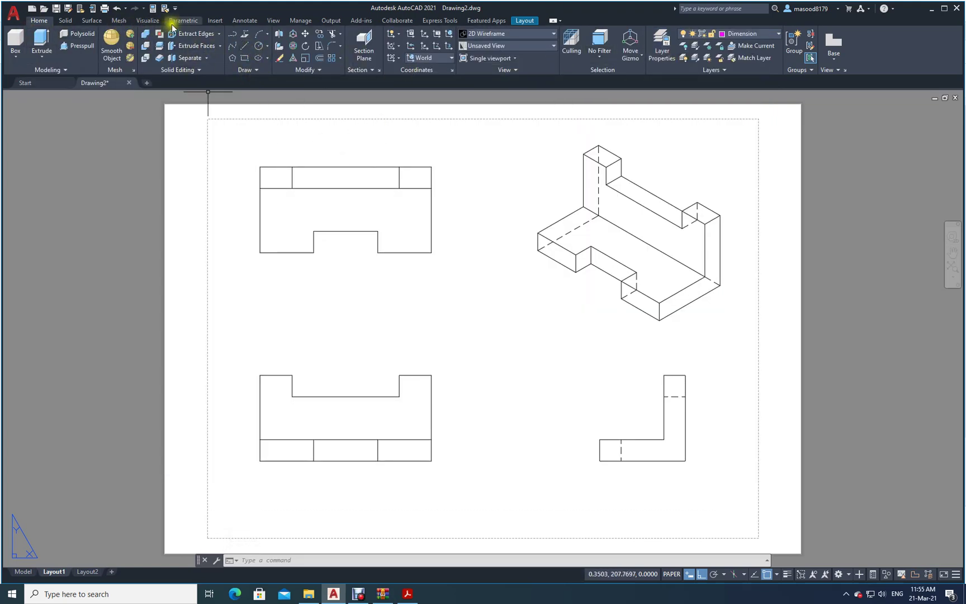
Step: Begin a dimension at the view's lower-left corner on the Annotate tab, then cancel it
left_click(252, 22)
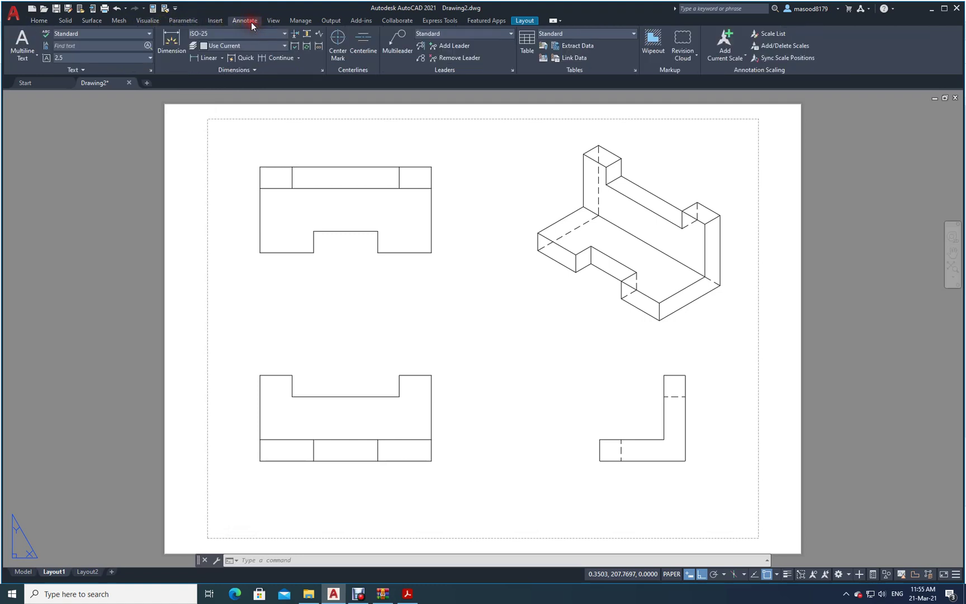
left_click(176, 37)
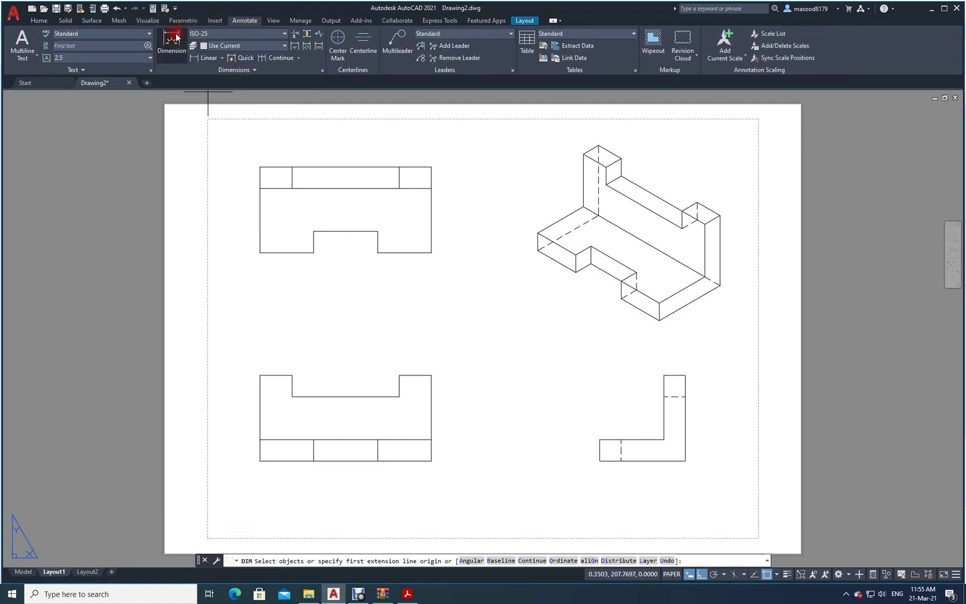
left_click(260, 253)
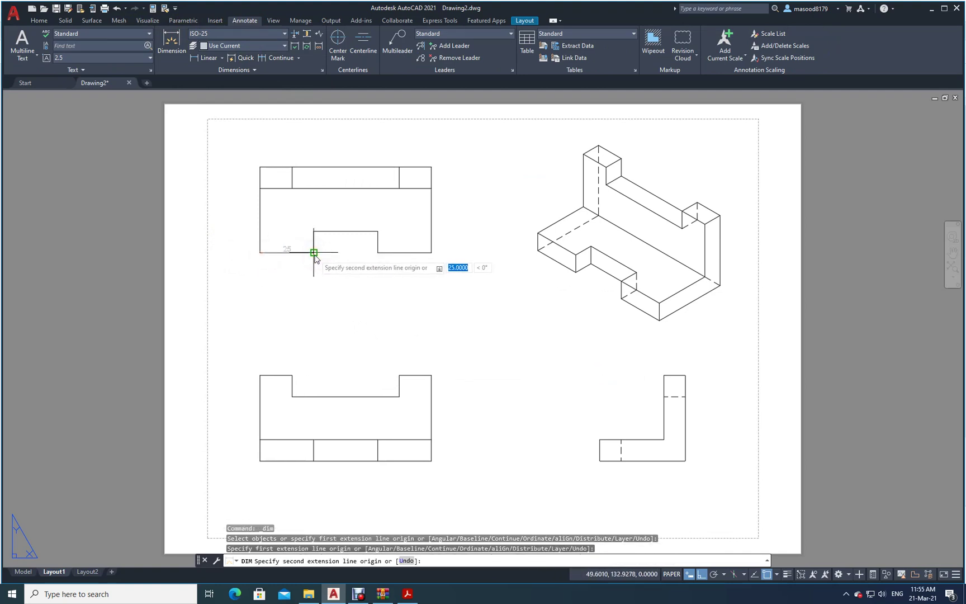
key("Escape")
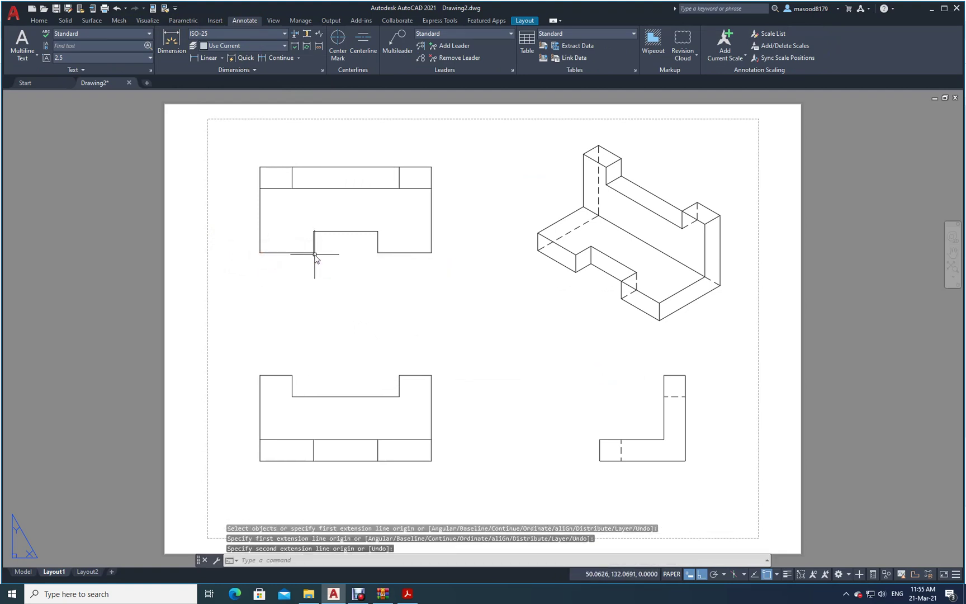
Step: Back on Home, reopen the layer list and reselect the Dimension layer
left_click(38, 20)
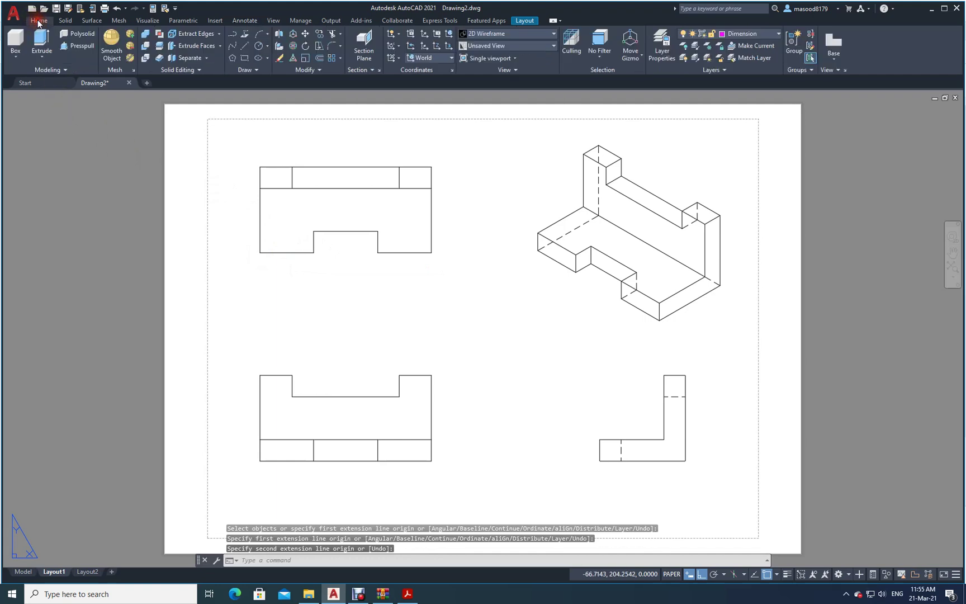
left_click(668, 56)
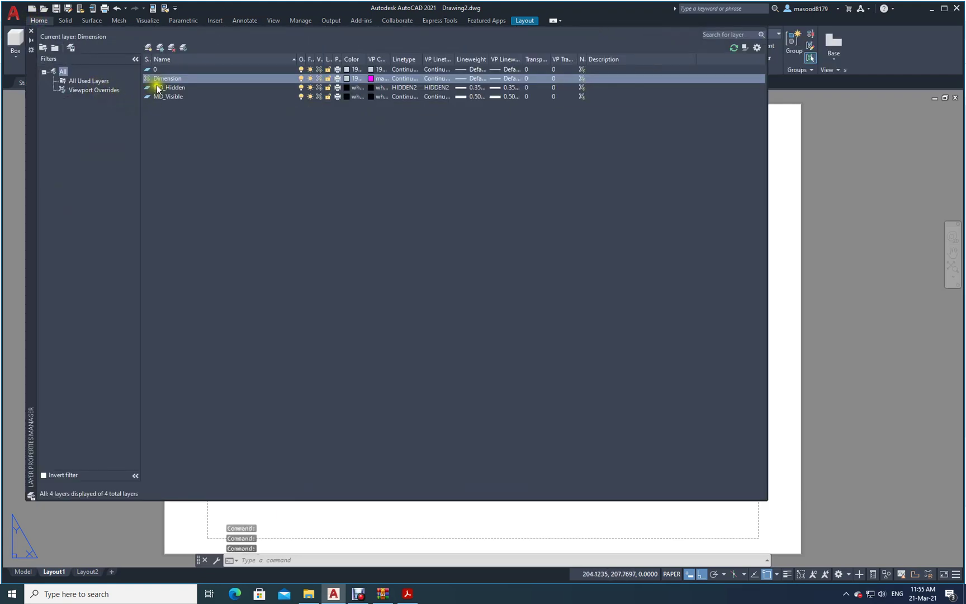
left_click(178, 80)
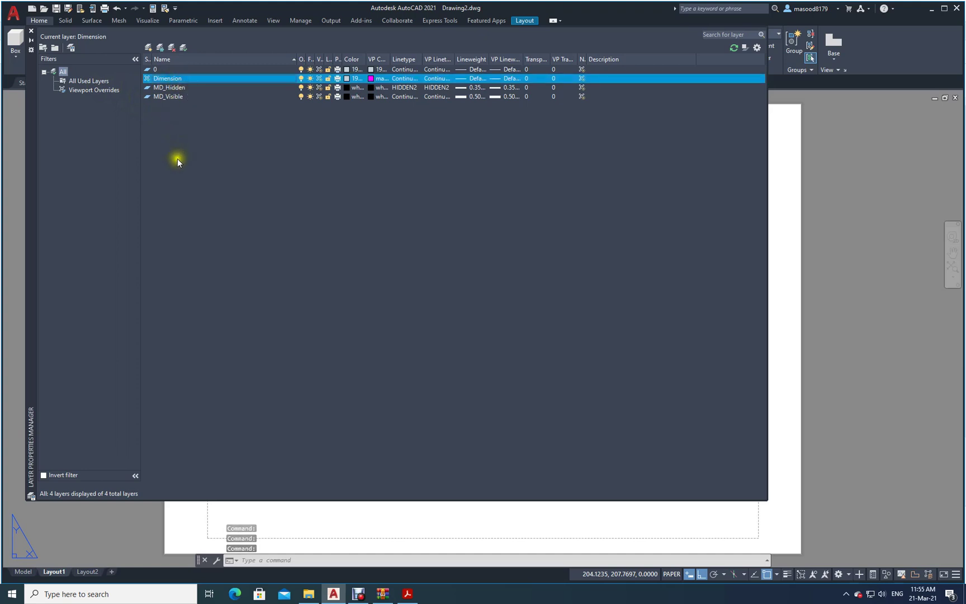
left_click(163, 70)
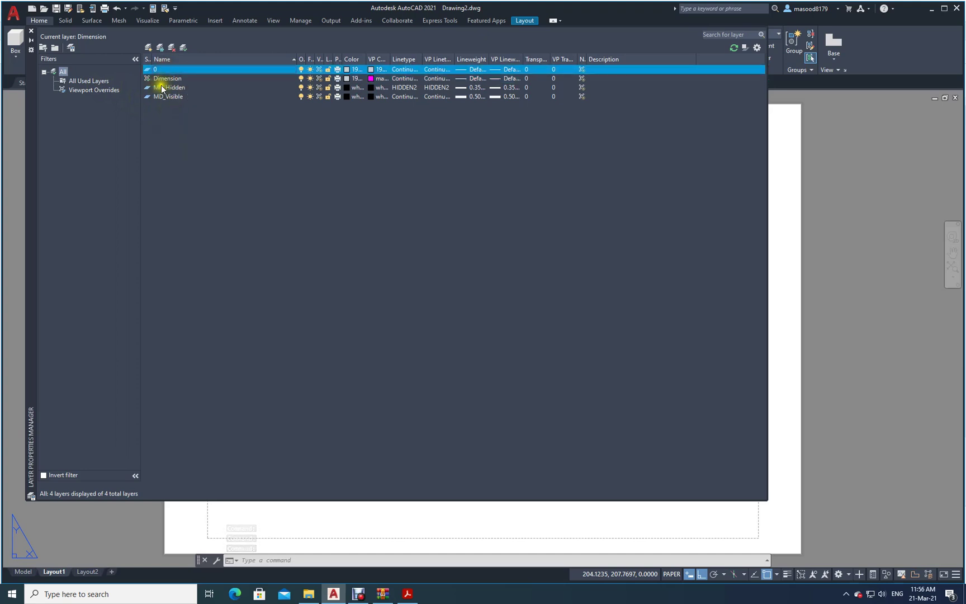
left_click(162, 80)
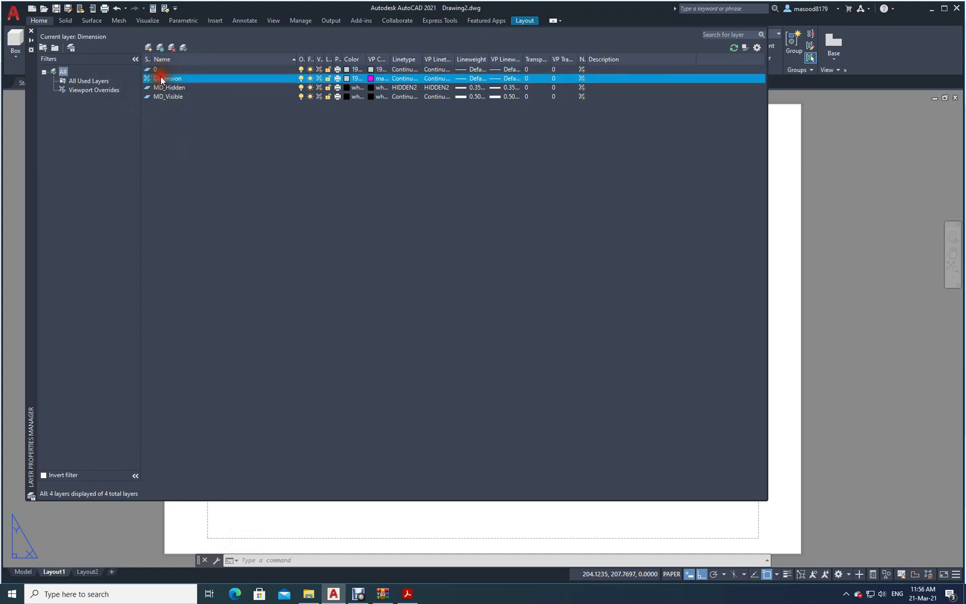
left_click(30, 31)
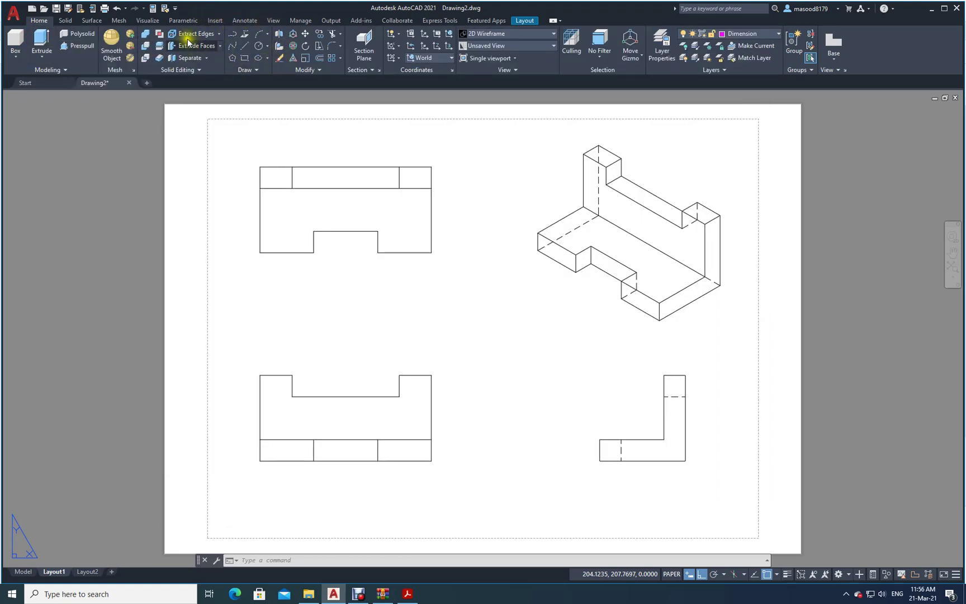
Step: Set the Annotate tab's Dim Layer Override to Dimension
left_click(241, 20)
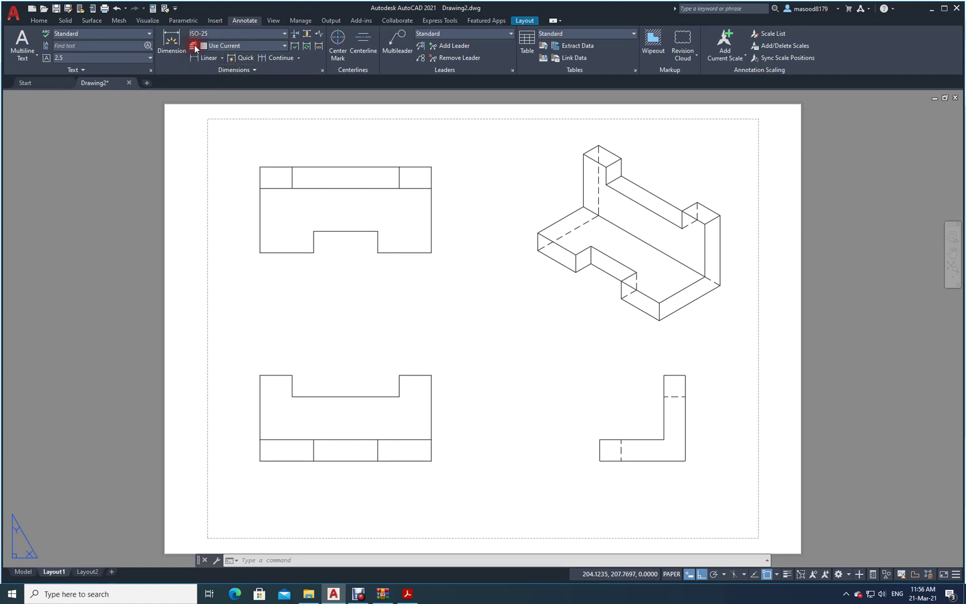
left_click(285, 45)
left_click(220, 83)
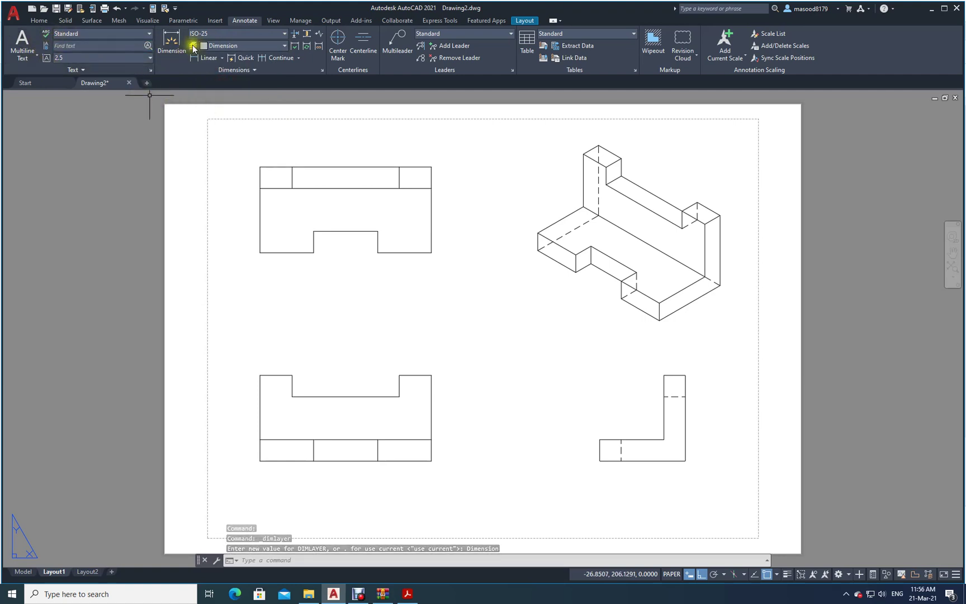
Step: Dimension the 80 overall width above the upper-left view
left_click(172, 37)
left_click(260, 166)
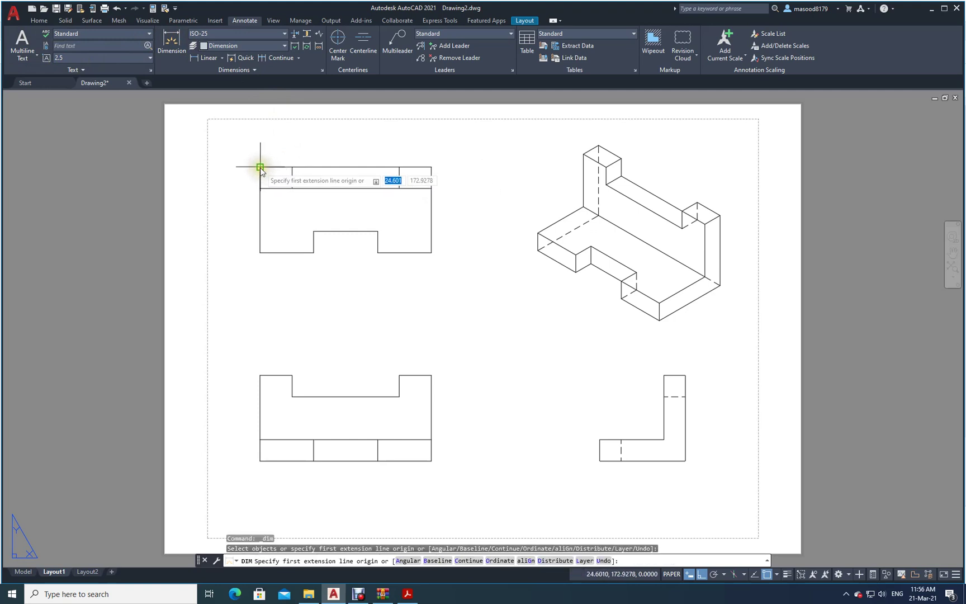
left_click(260, 167)
left_click(432, 167)
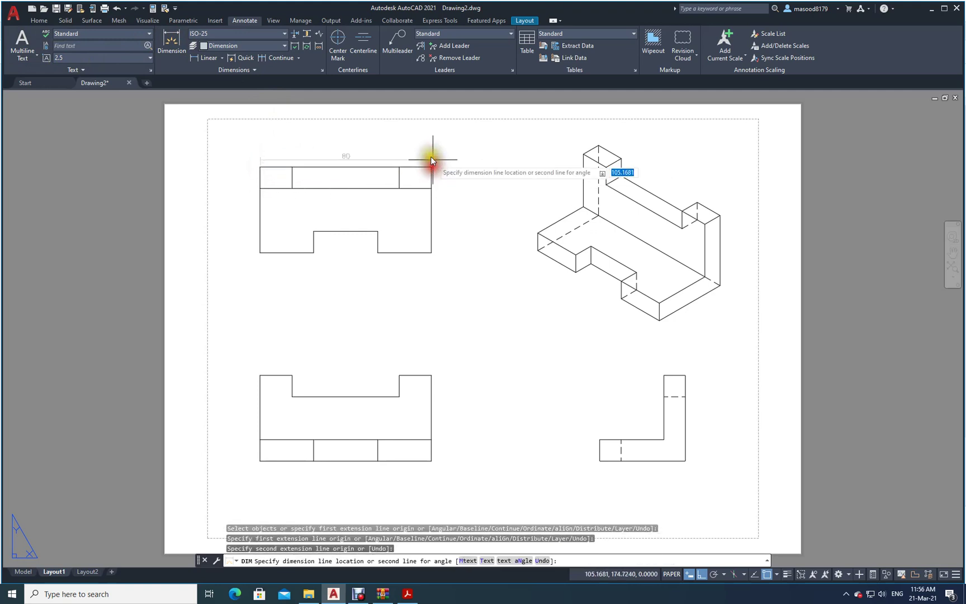
left_click(429, 152)
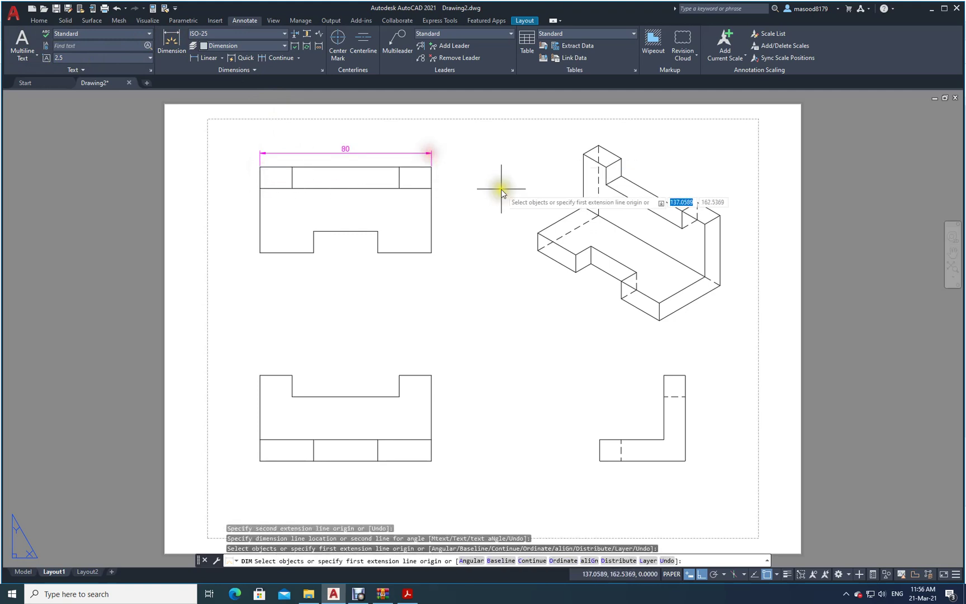
Step: Add the chained 25, 30, 25 dimensions along the view's notched bottom edge
left_click(170, 39)
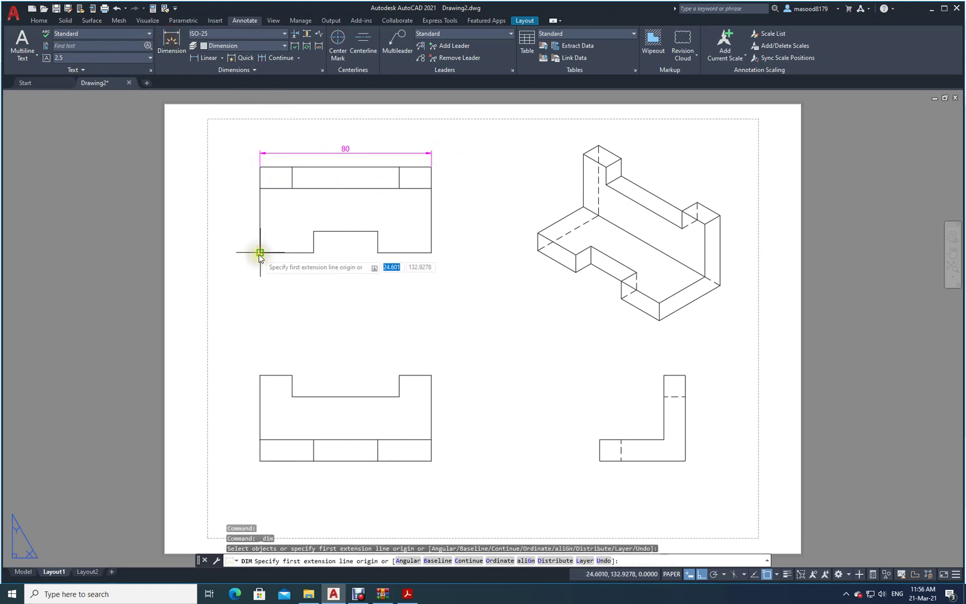
left_click(260, 253)
left_click(313, 253)
left_click(311, 272)
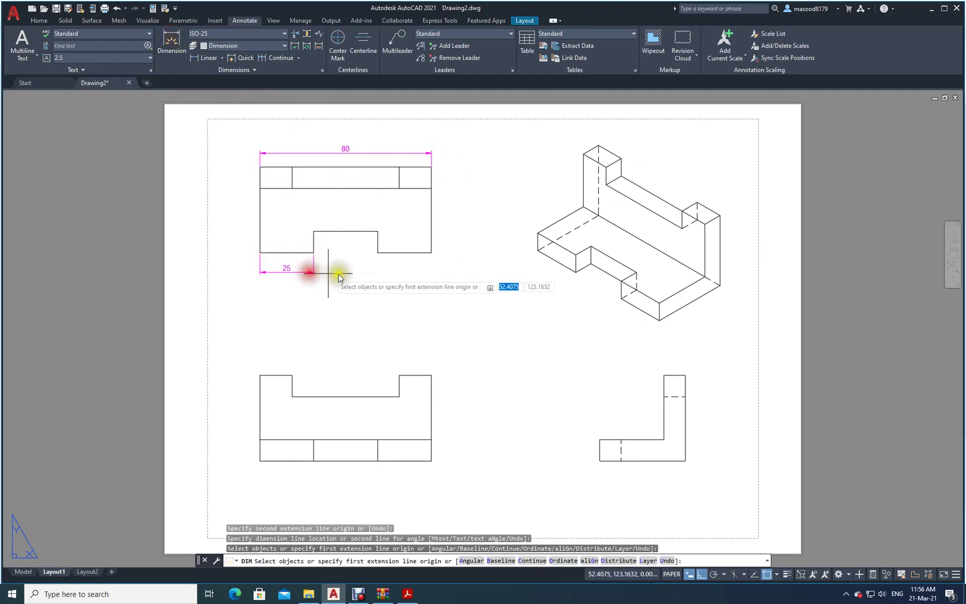
left_click(265, 58)
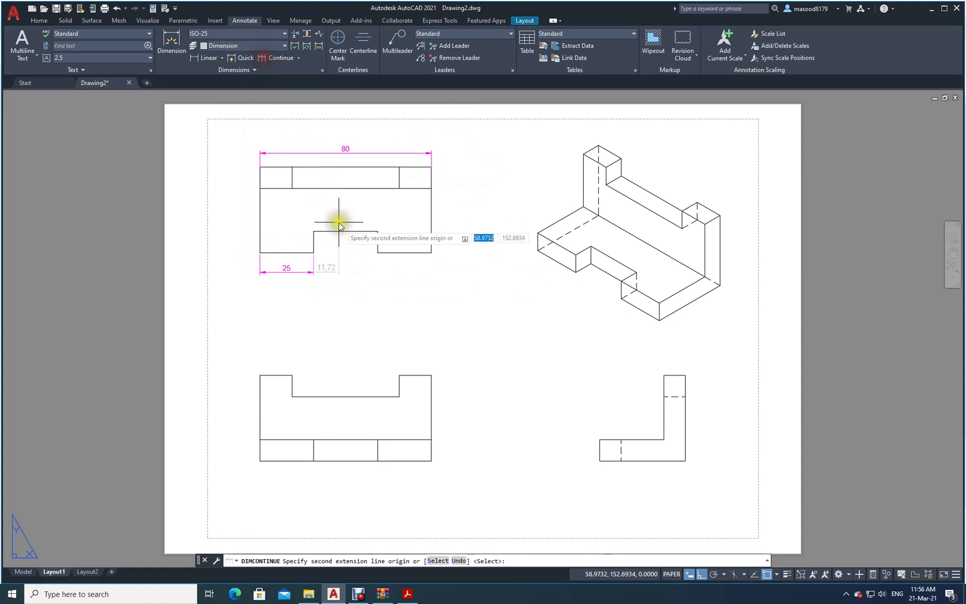
left_click(378, 253)
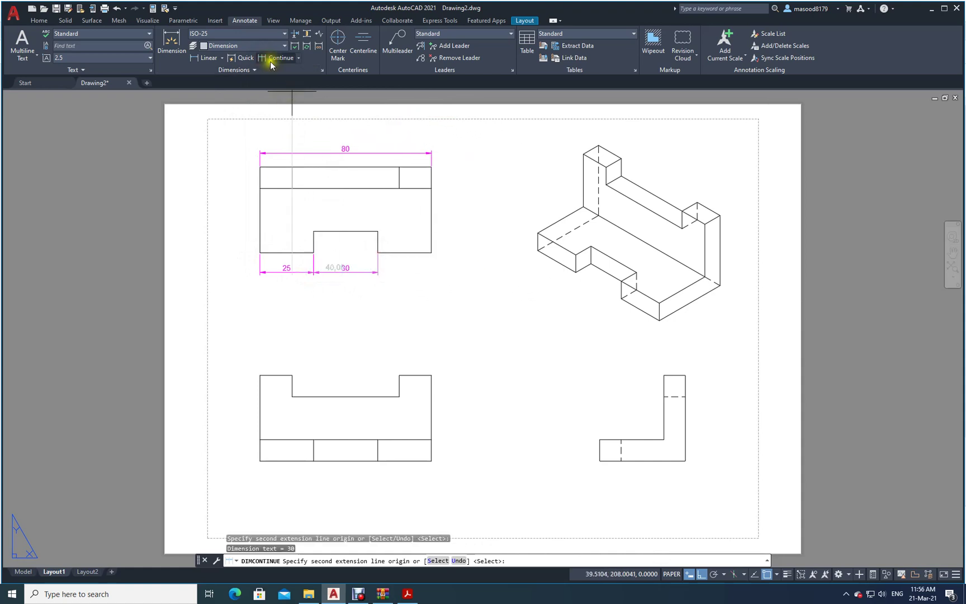
left_click(430, 253)
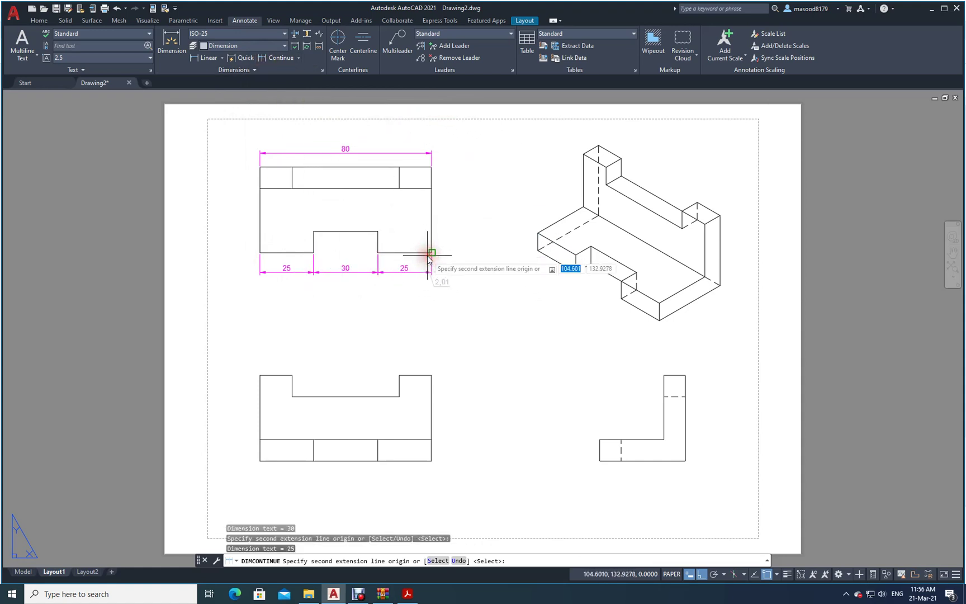
key("Return")
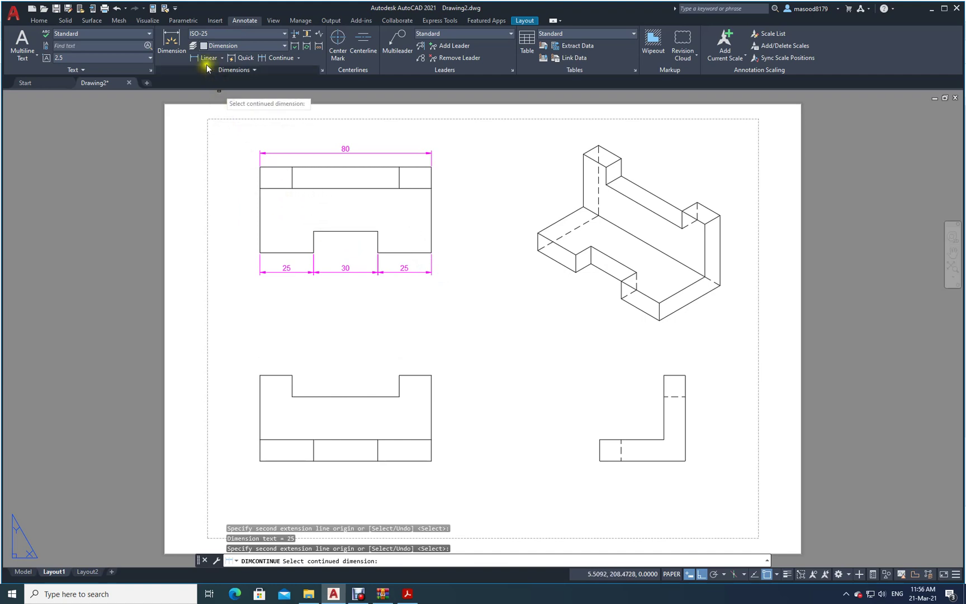
Step: Add the 40 height dimension to the right of the upper-left view
left_click(178, 40)
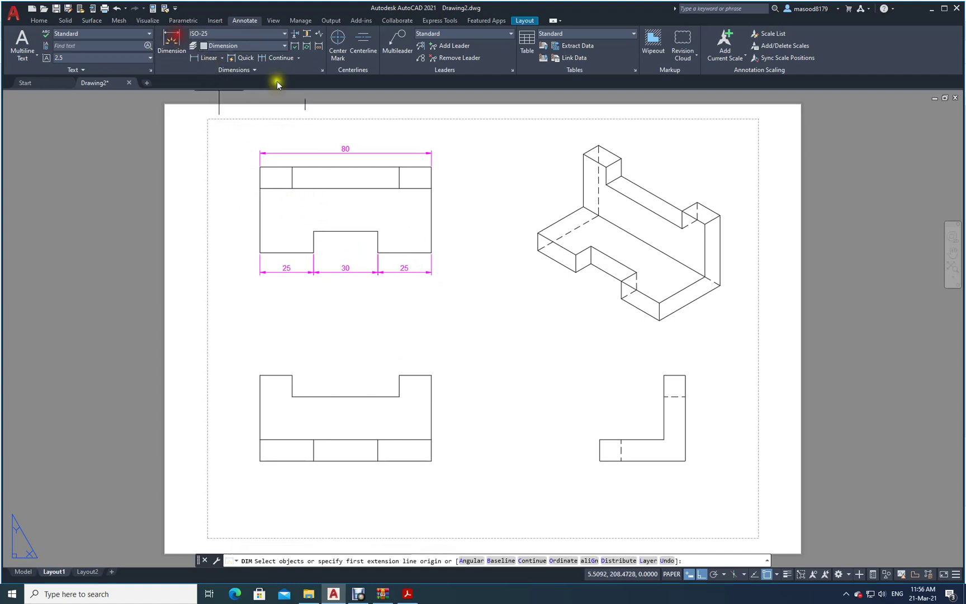
left_click(431, 167)
left_click(431, 253)
left_click(450, 253)
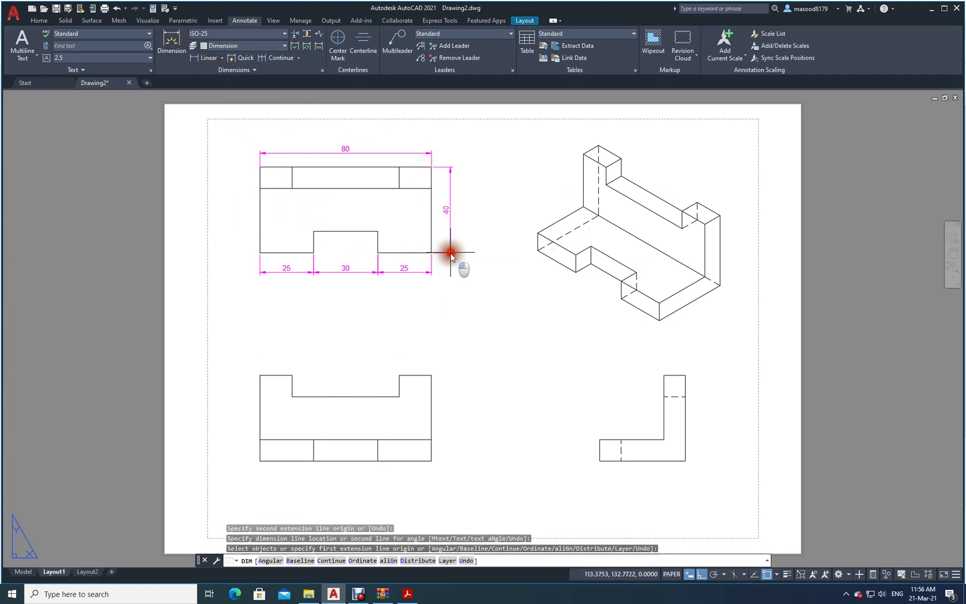
Step: Dimension the chained 15, 50, 15 across the top of the lower-left view
left_click(172, 40)
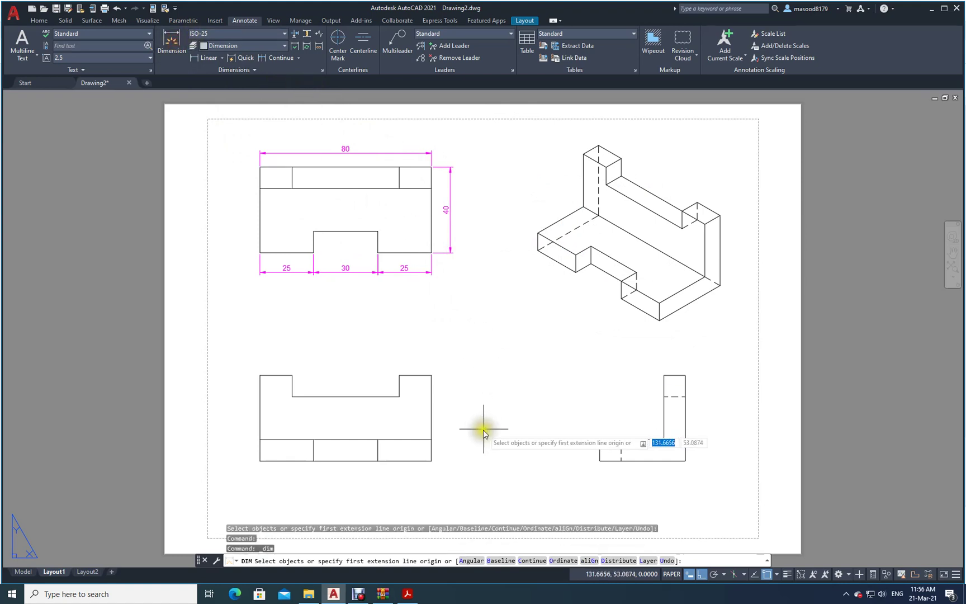
left_click(431, 376)
left_click(400, 375)
left_click(402, 364)
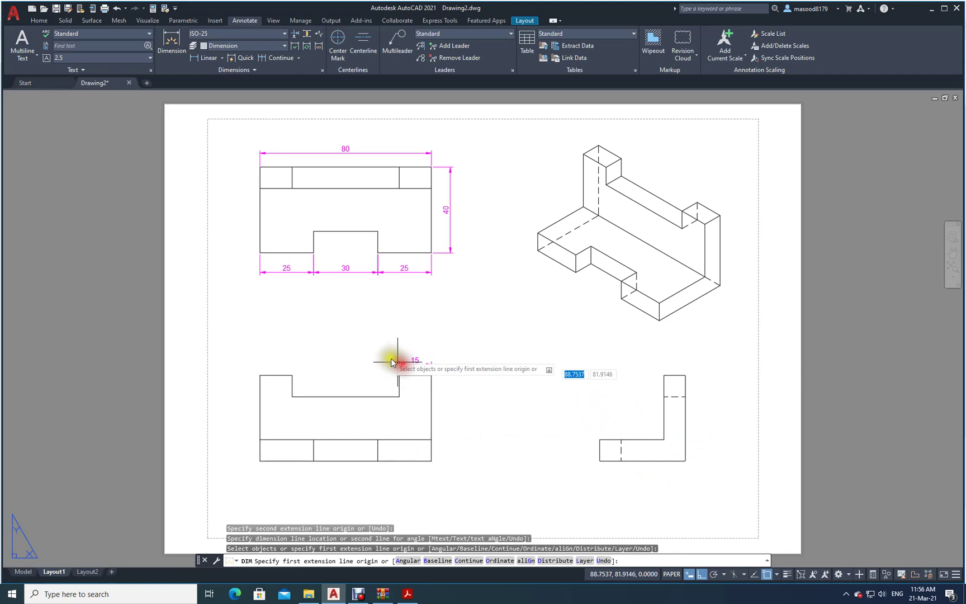
left_click(274, 57)
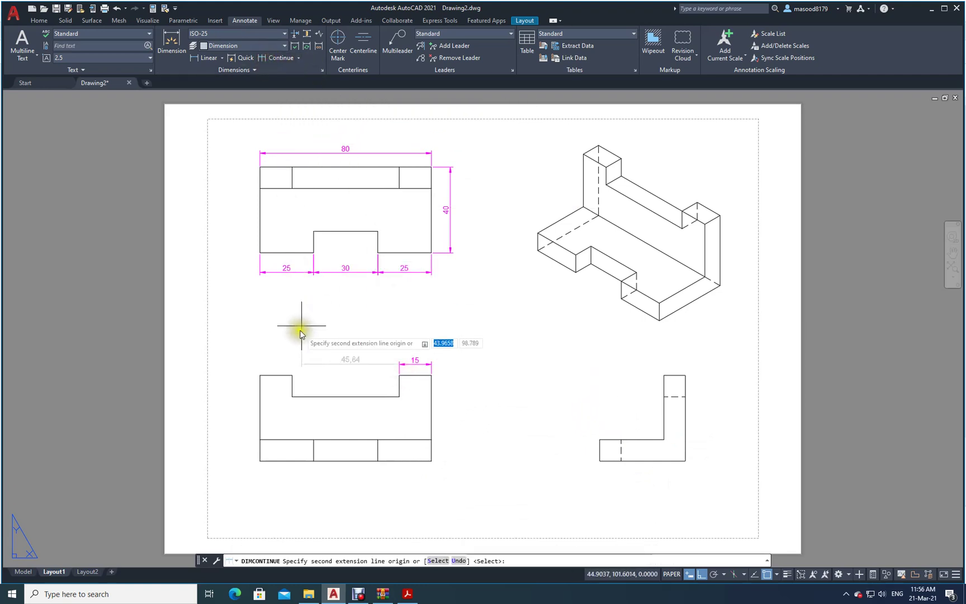
left_click(291, 375)
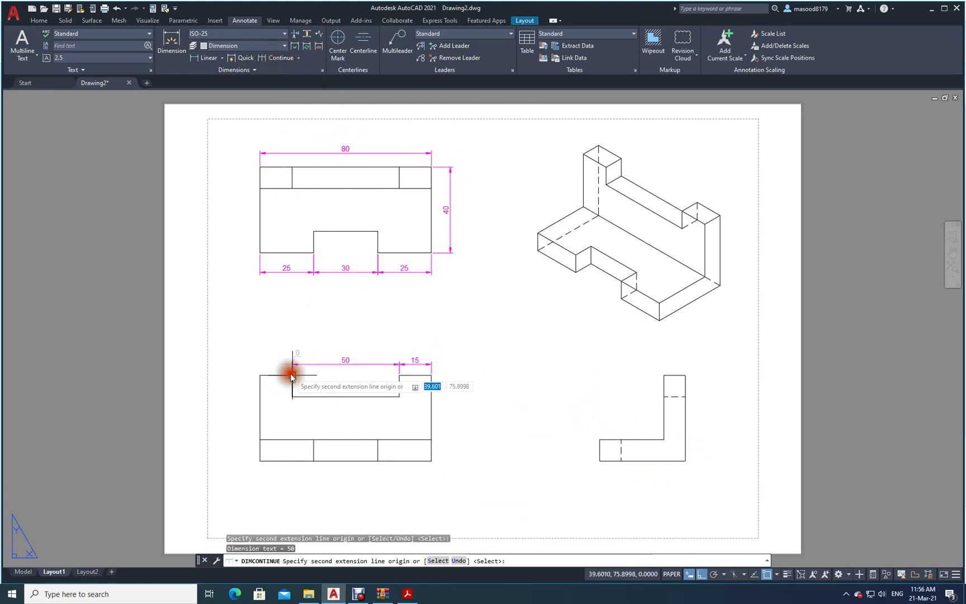
left_click(260, 375)
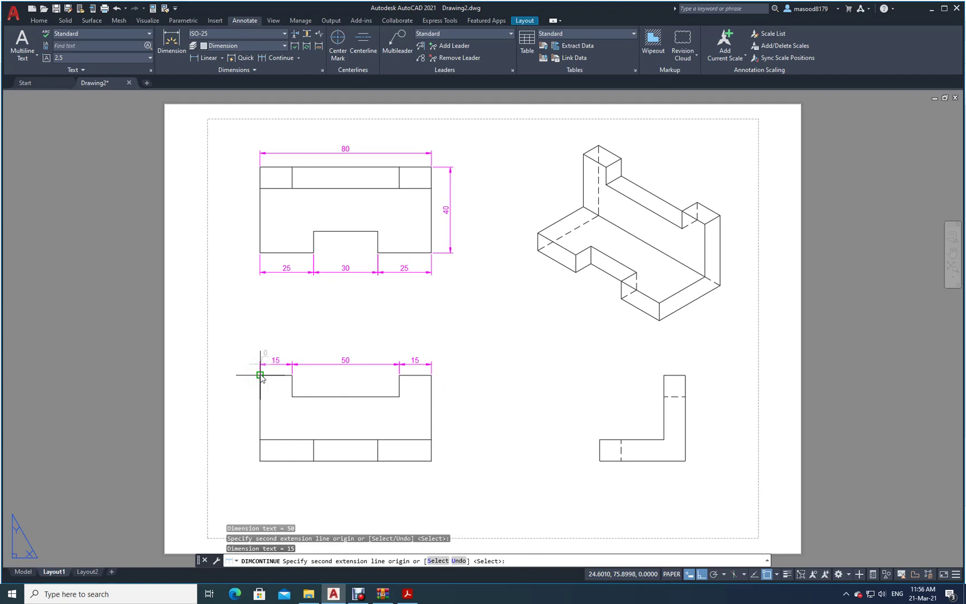
key("Return")
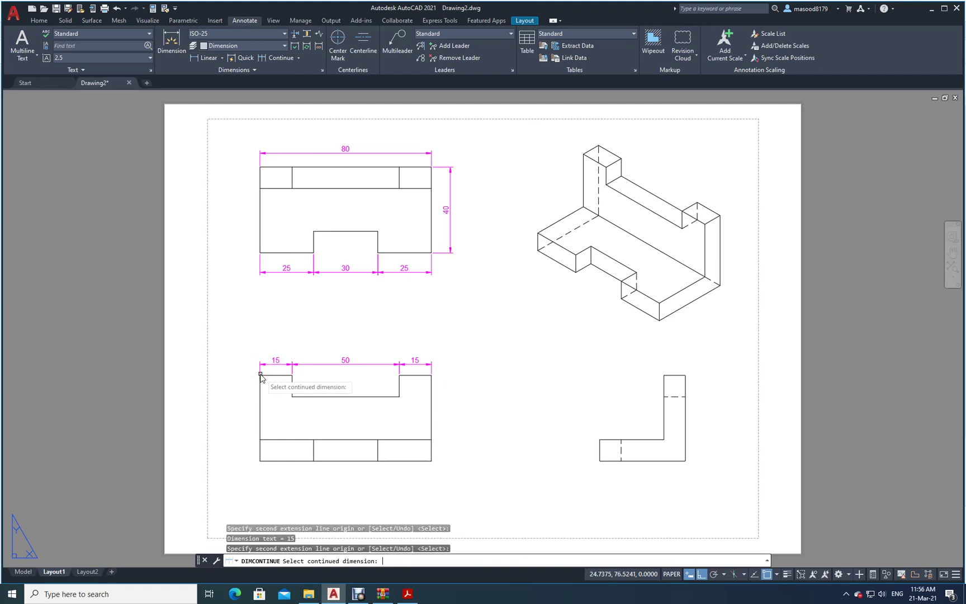
left_click(172, 40)
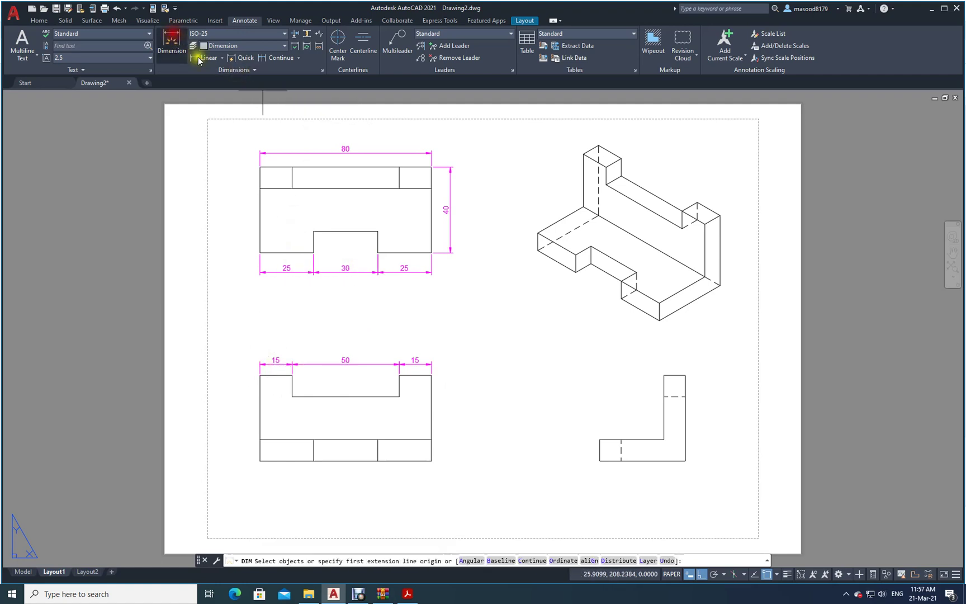
Step: Add 40 height dimensions left of the lower-left view and right of the side view
left_click(260, 375)
left_click(260, 461)
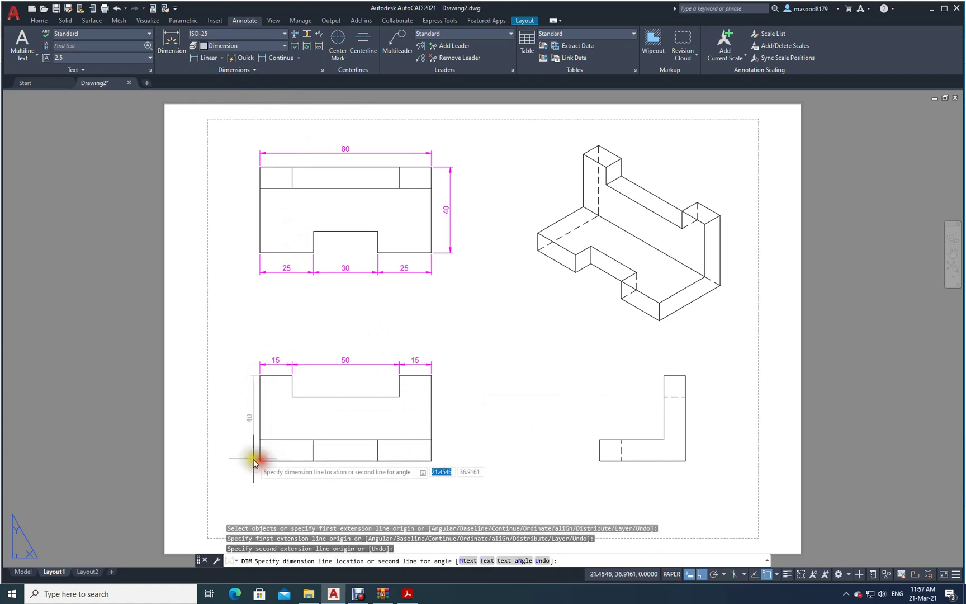
left_click(247, 457)
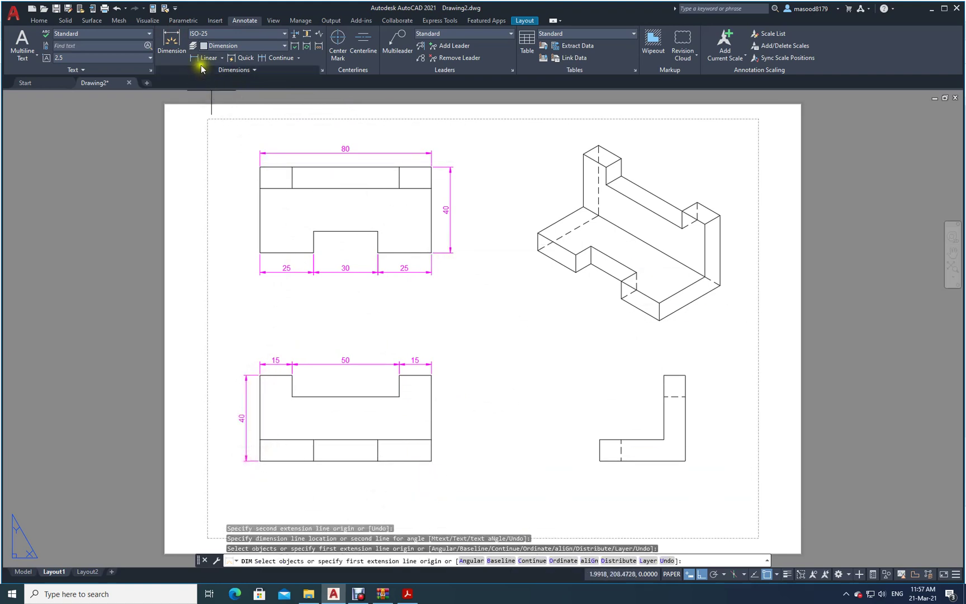
left_click(170, 39)
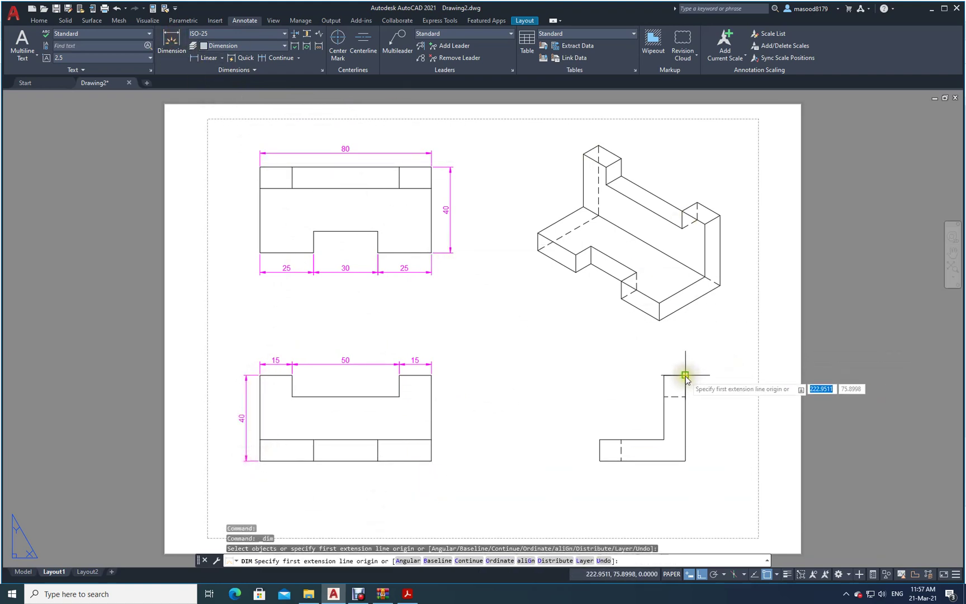
left_click(685, 460)
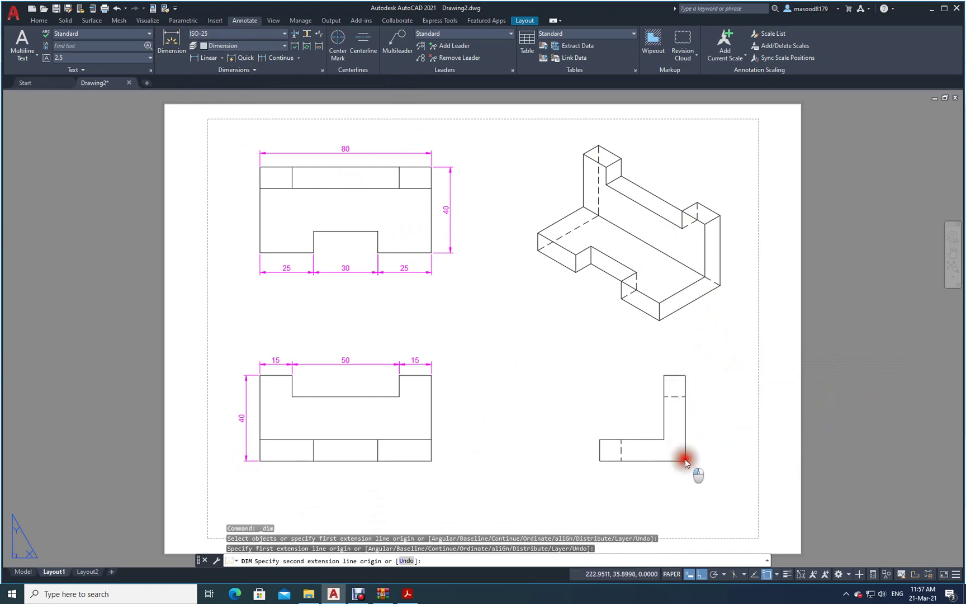
left_click(705, 458)
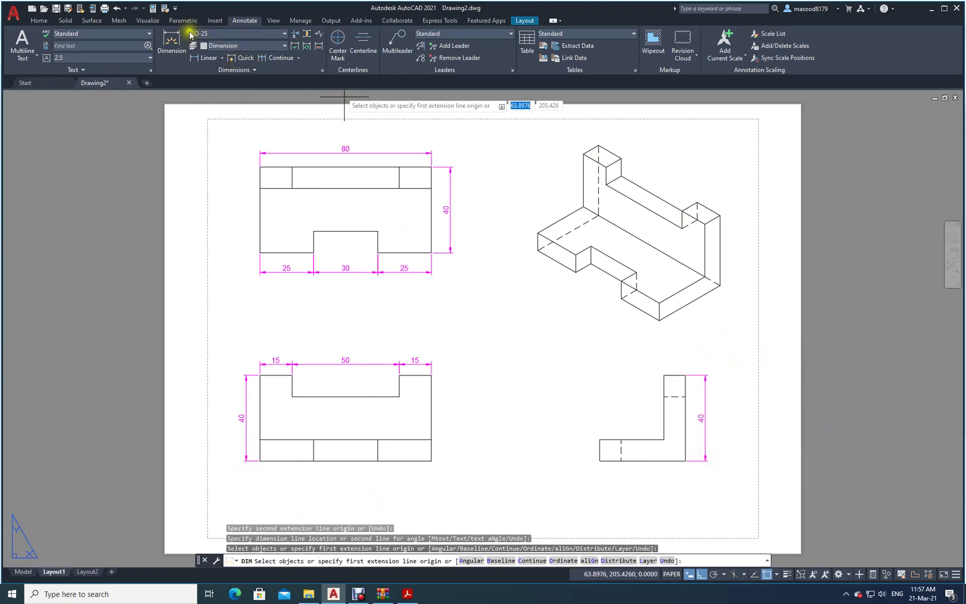
Step: Dimension the 40 width below the side view and the 80 width below the lower-left view
left_click(171, 39)
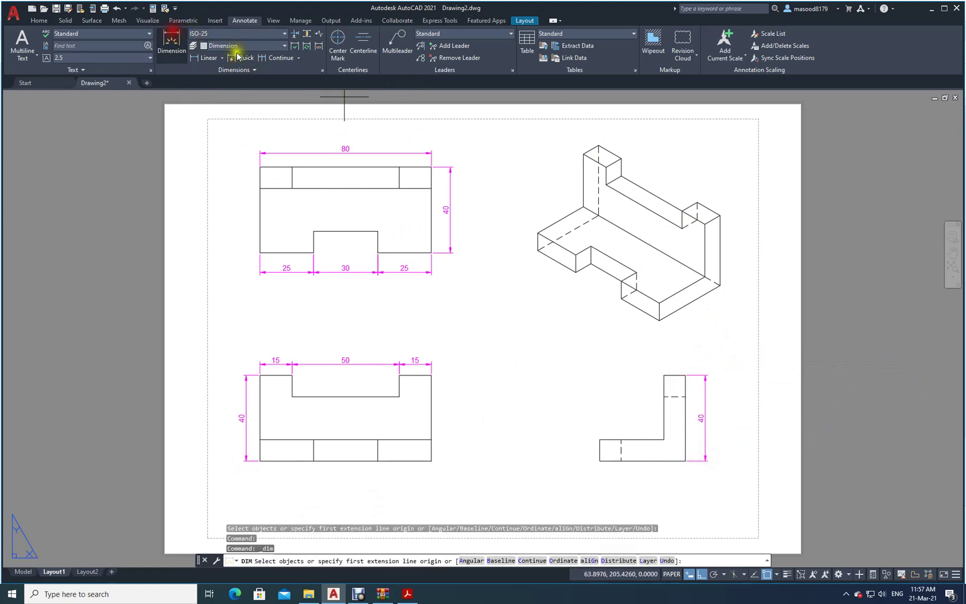
left_click(600, 461)
left_click(675, 461)
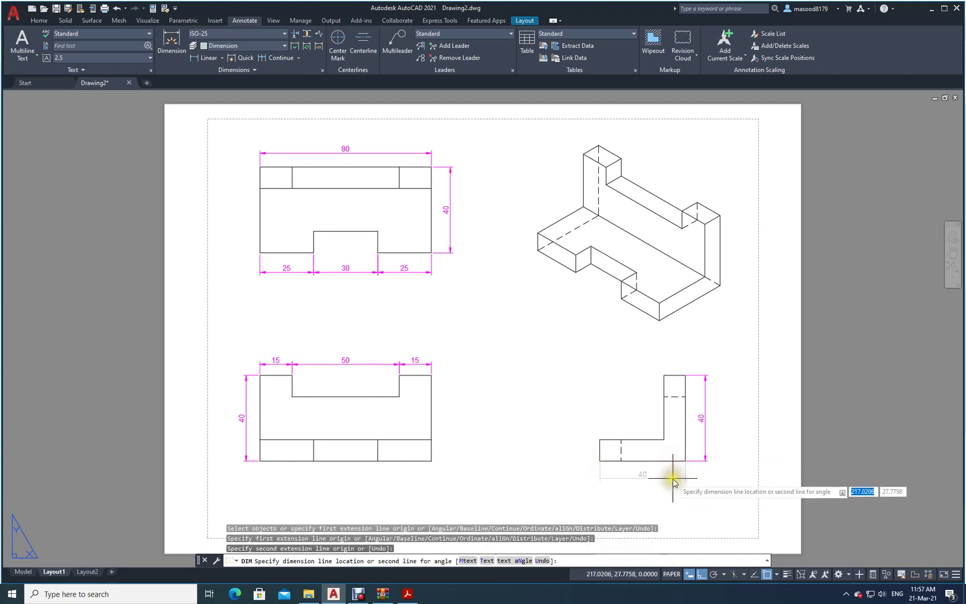
left_click(673, 478)
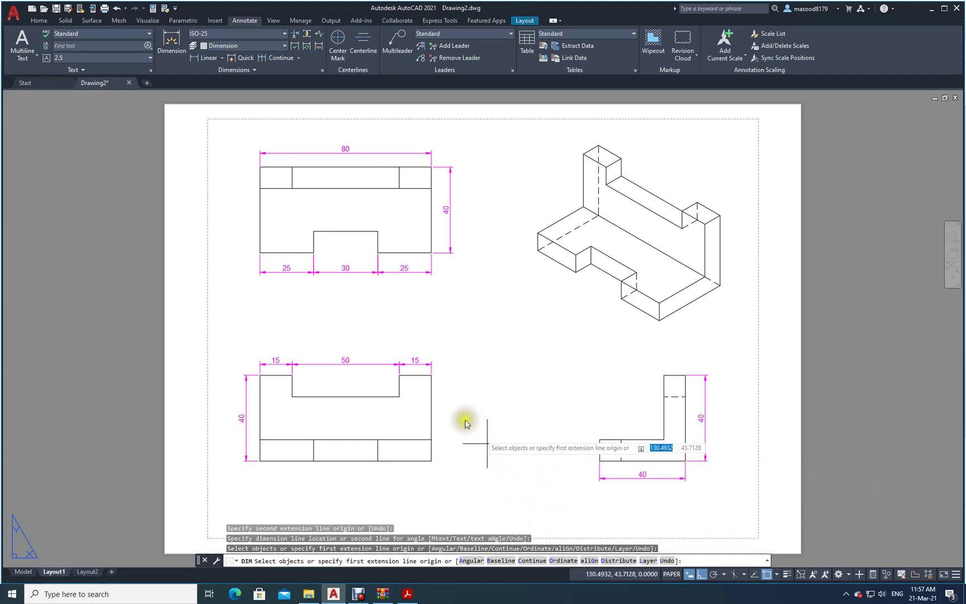
left_click(170, 38)
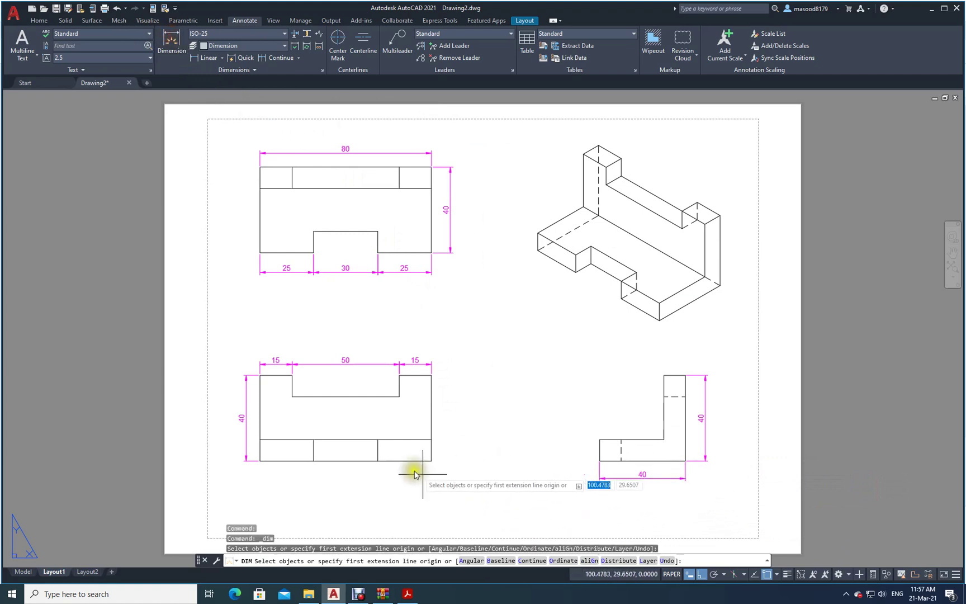
left_click(431, 461)
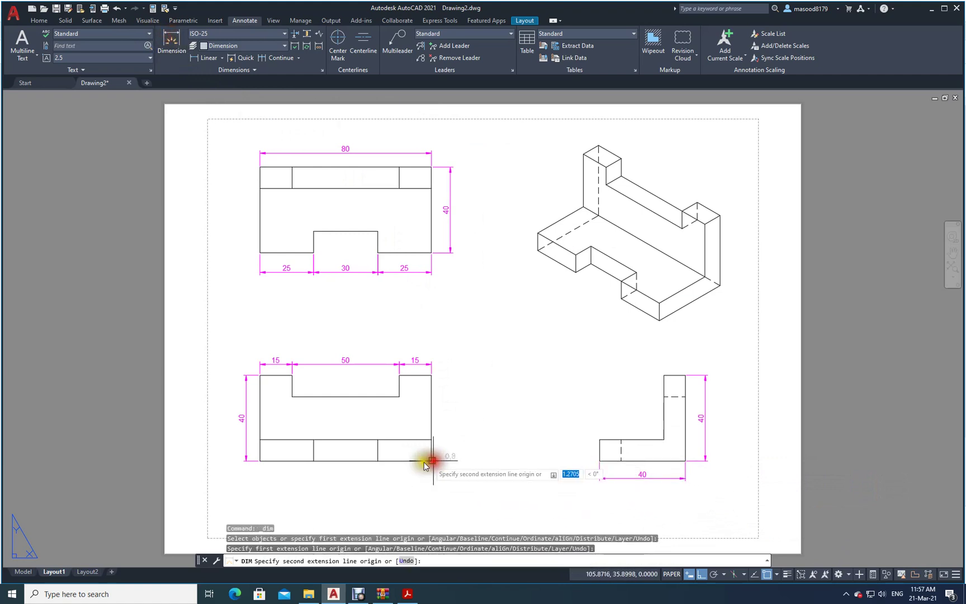
left_click(260, 460)
left_click(264, 482)
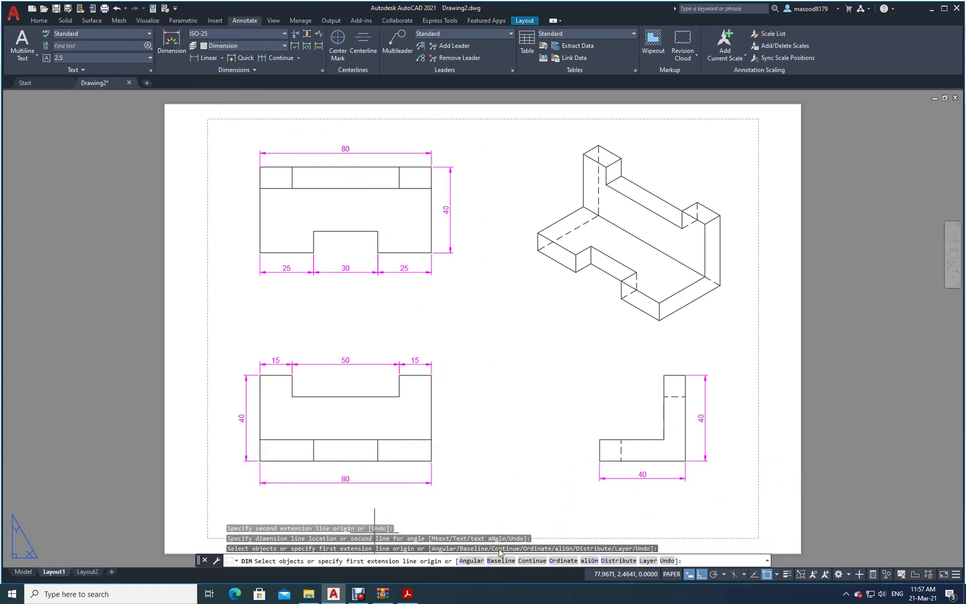
Step: Add the 10 step height dimension right of the lower-left view
left_click(168, 35)
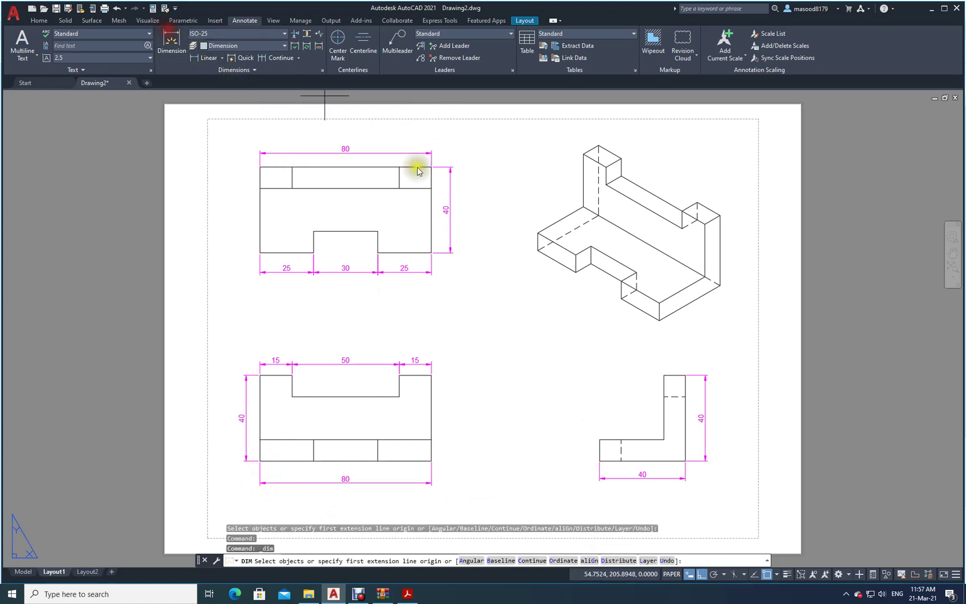
left_click(432, 440)
left_click(432, 461)
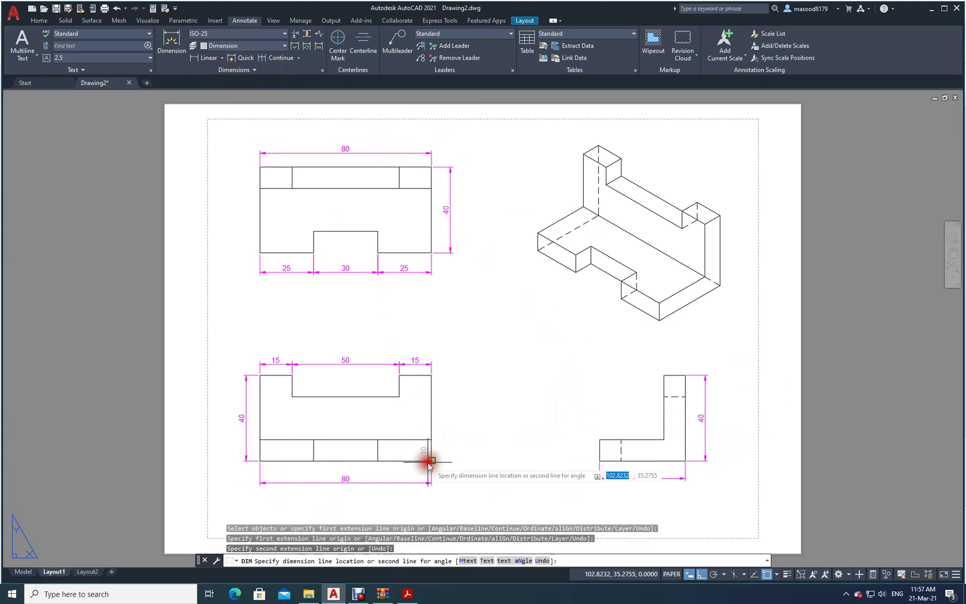
left_click(454, 457)
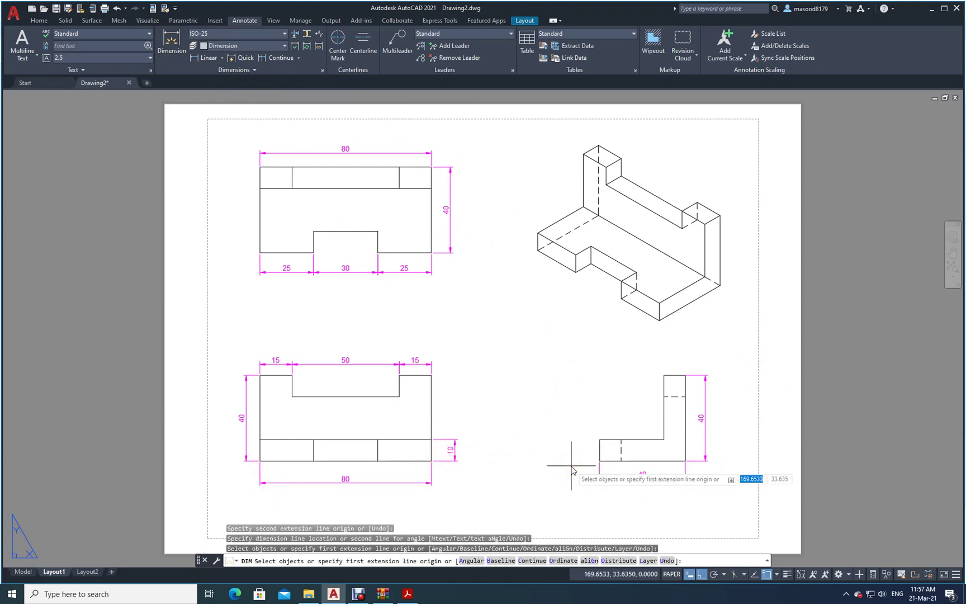